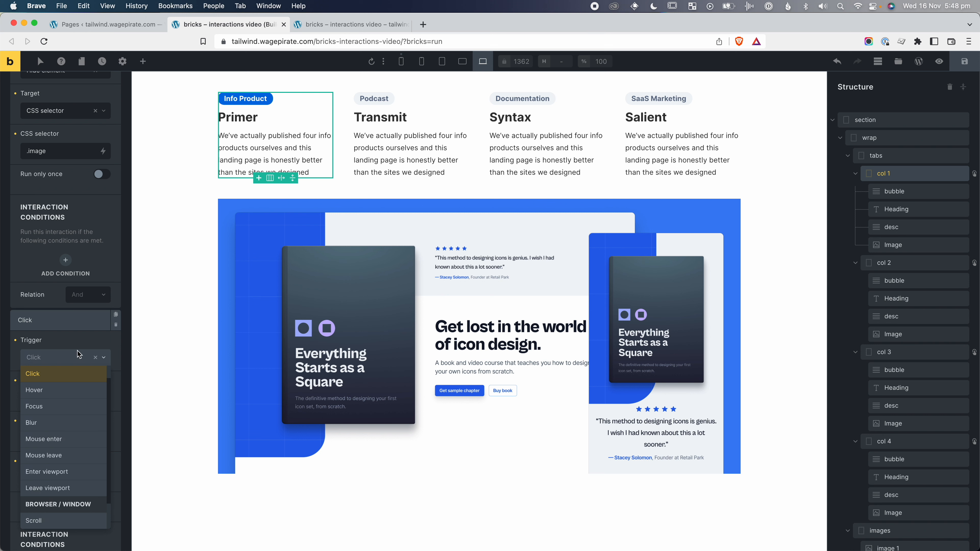
Review the available trigger and action options for col 1's click interaction
click(46, 340)
click(58, 397)
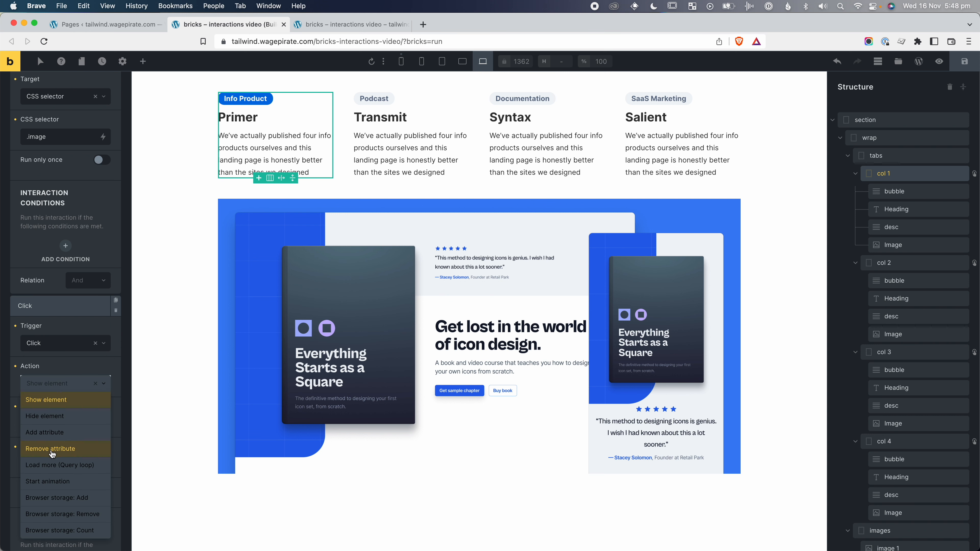
click(58, 322)
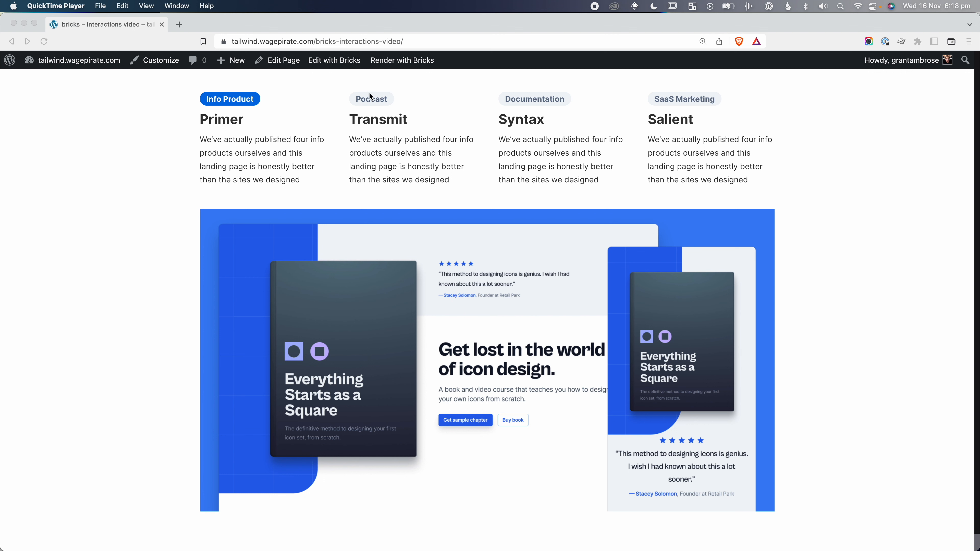
Preview the Podcast, Documentation and SaaS Marketing tabs on the live page, and open col 1's interactions in the builder
click(374, 106)
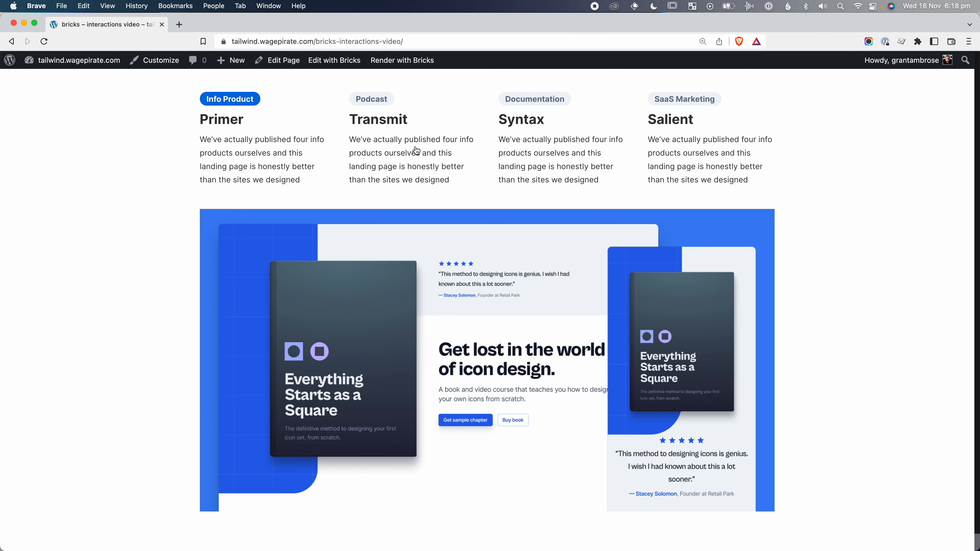
click(419, 156)
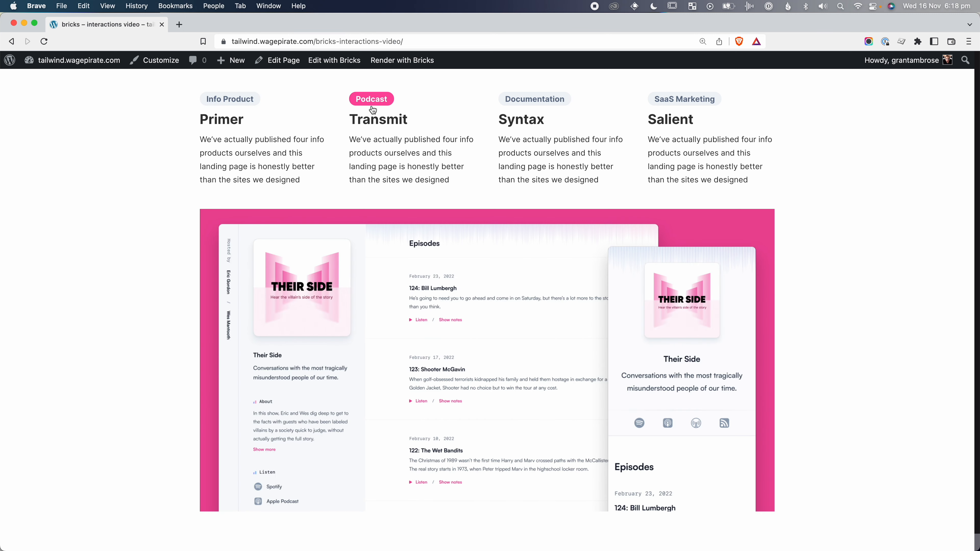
click(541, 147)
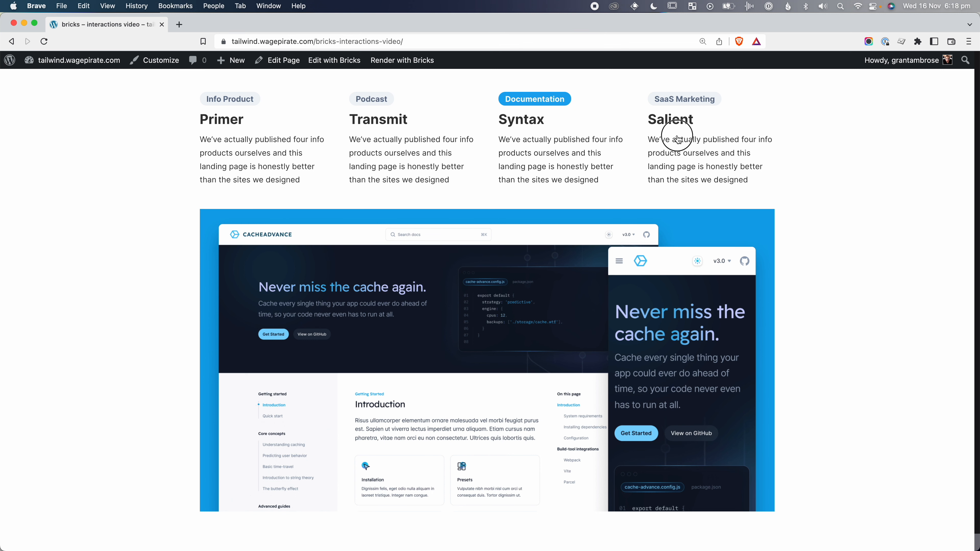
click(679, 106)
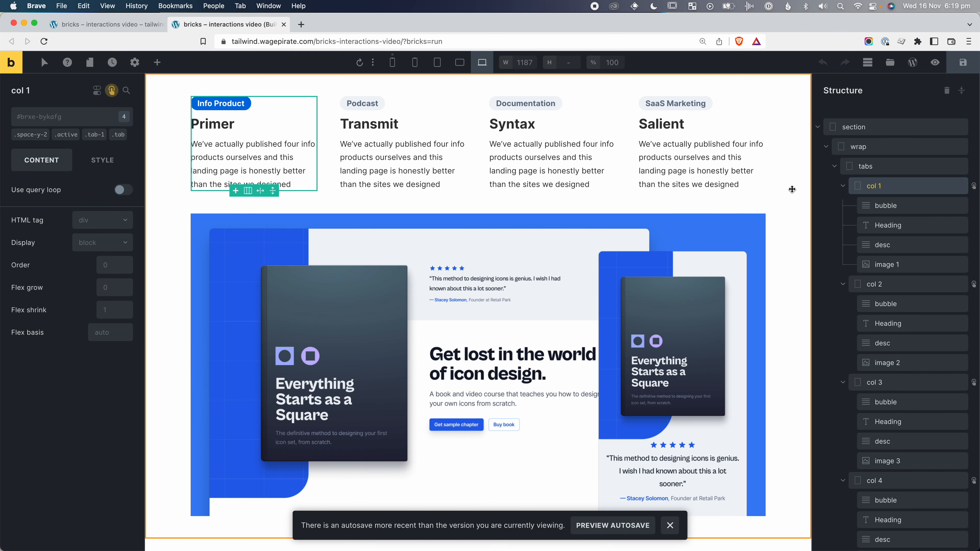
click(112, 92)
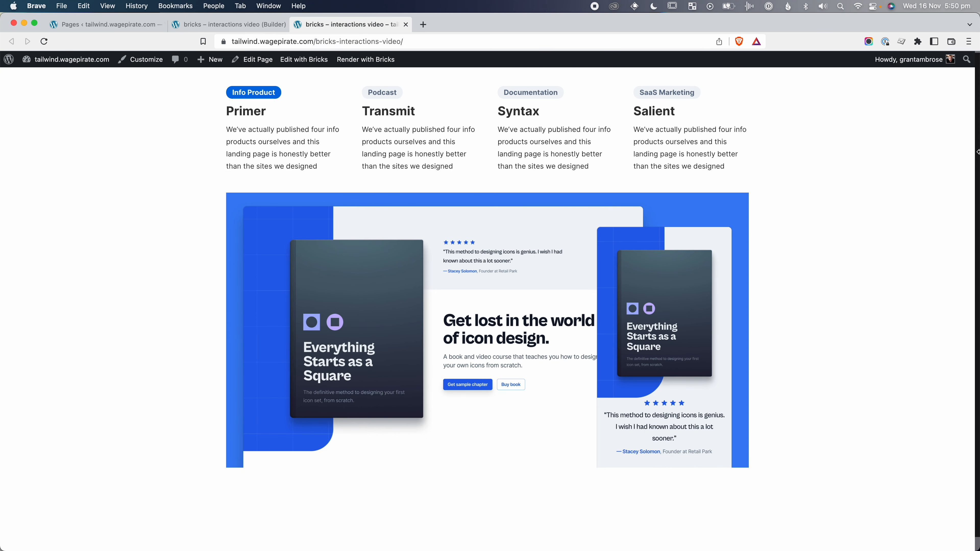
Narrow the live page's browser window to mobile width and examine the stacked tab layout
drag(962, 153, 250, 162)
scroll(191, 206, down, 10)
scroll(192, 210, down, 5)
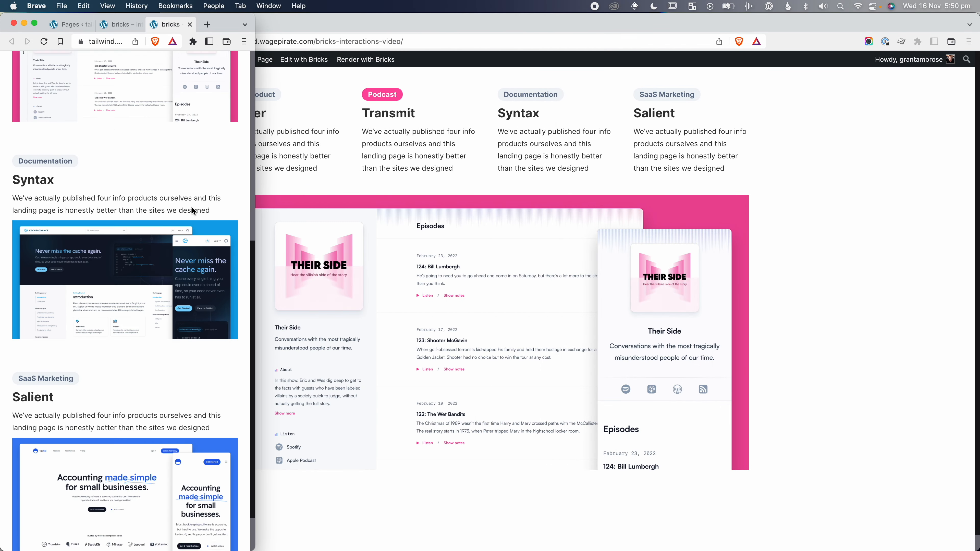
scroll(192, 210, up, 15)
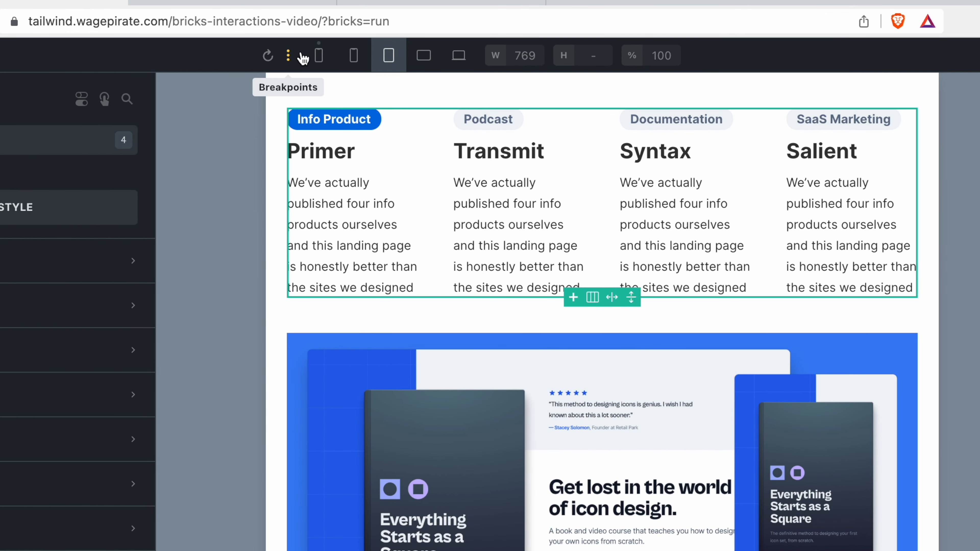
Review the site's mobile-first breakpoint definitions and close the breakpoint manager
click(290, 58)
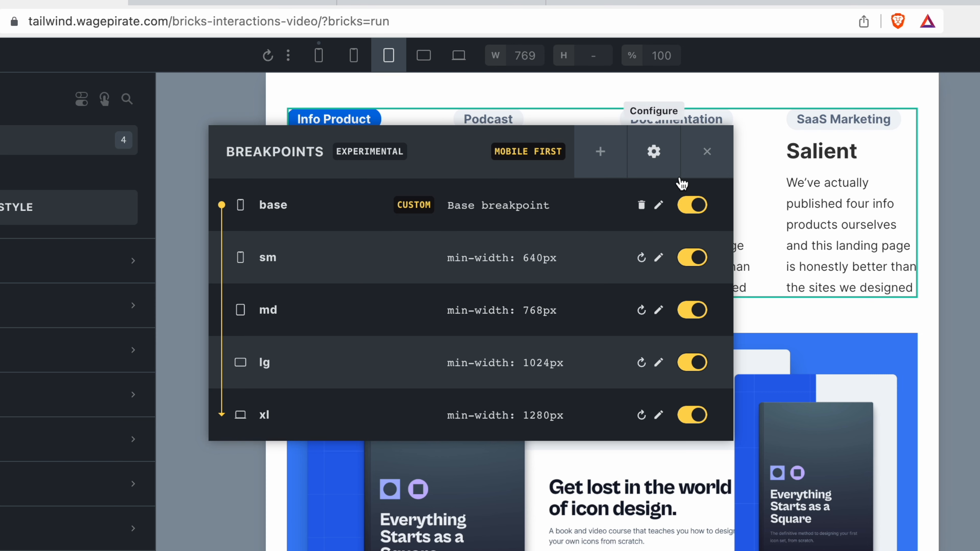
click(706, 152)
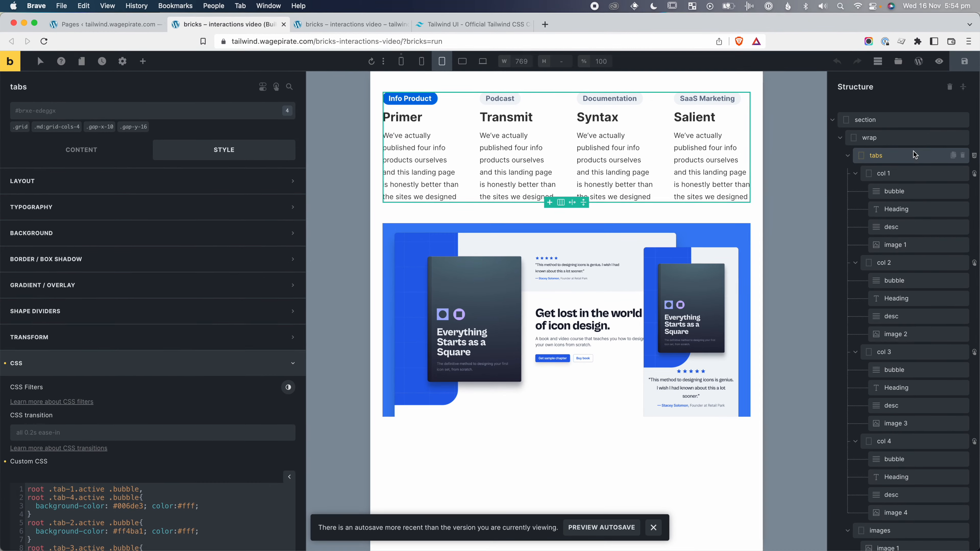
Examine the custom CSS rules that color the active bubbles in the tabs element
scroll(233, 317, down, 6)
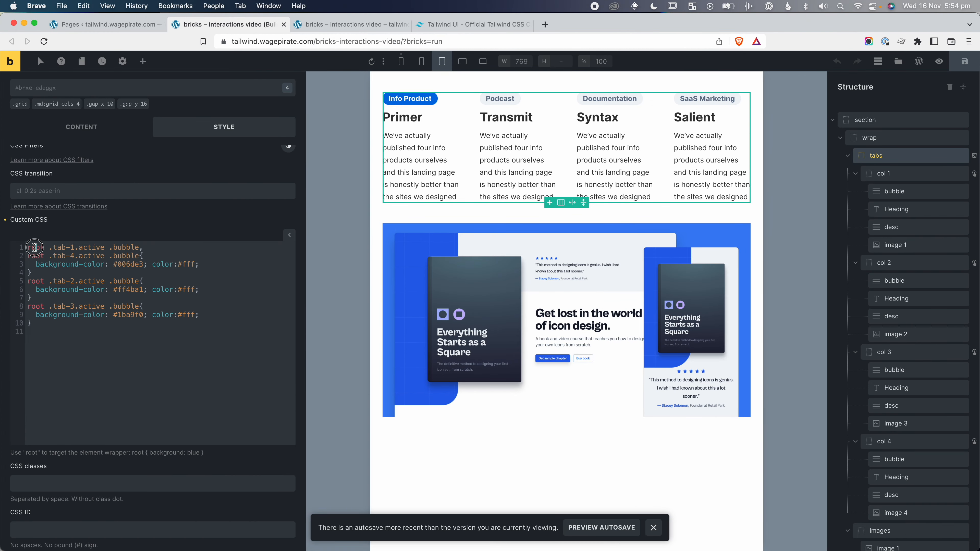
drag(34, 248, 102, 346)
click(71, 255)
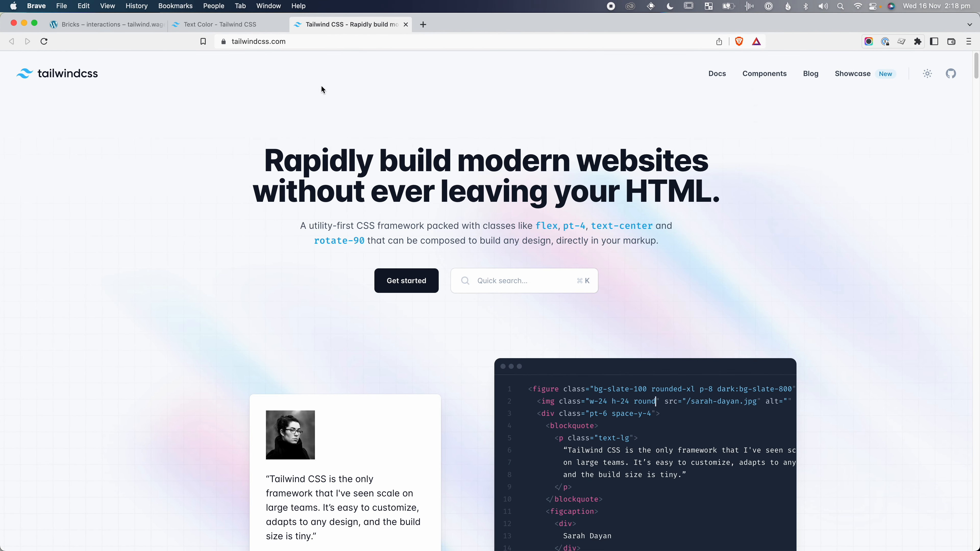
Look over the Tailwind CSS homepage
scroll(393, 148, down, 1)
scroll(351, 168, down, 5)
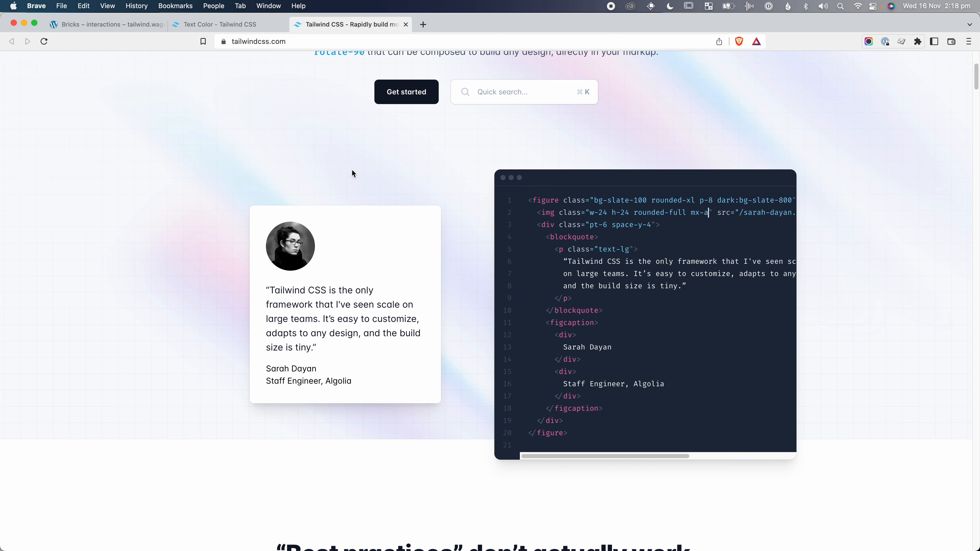
scroll(308, 101, up, 5)
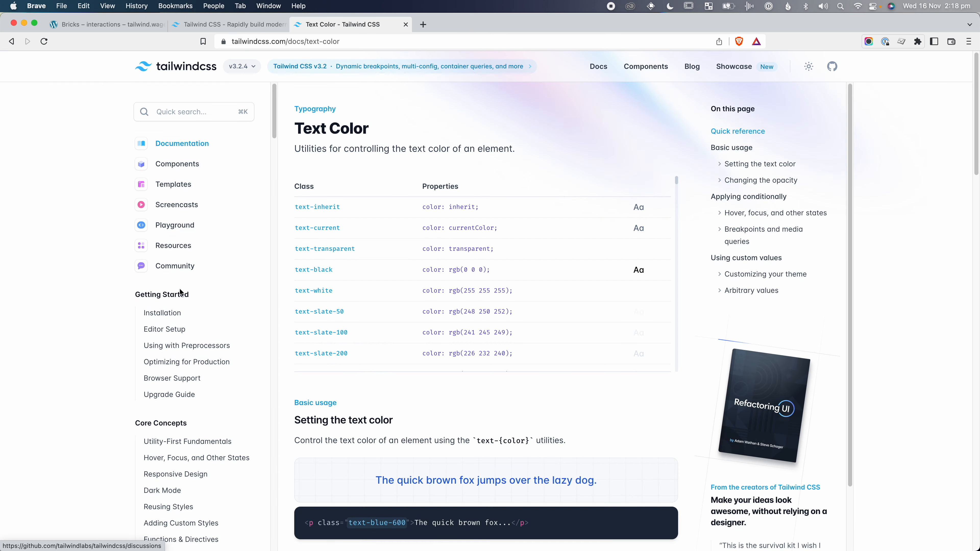
Search the Tailwind documentation for "text-colo" and open the Text Color page
scroll(180, 289, down, 5)
scroll(180, 289, down, 12)
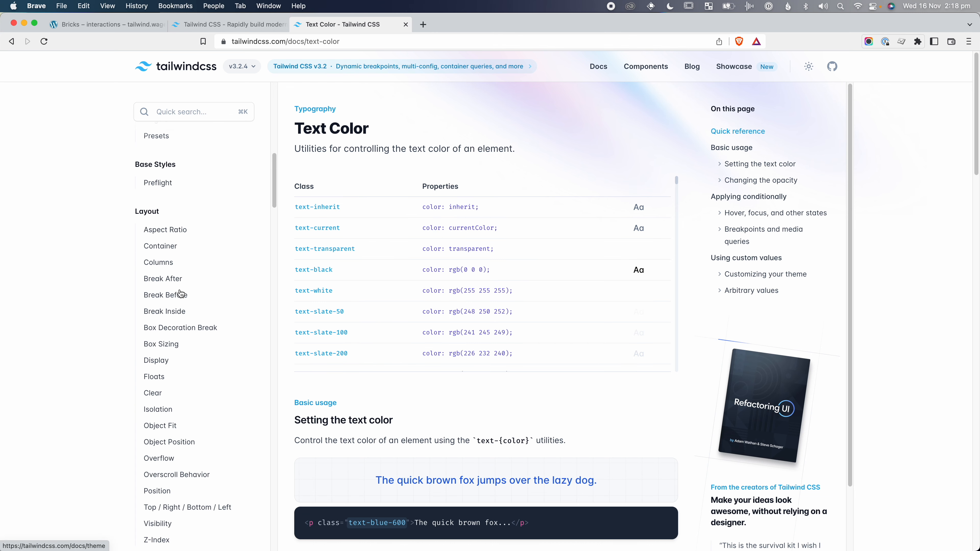
scroll(180, 294, down, 7)
click(192, 105)
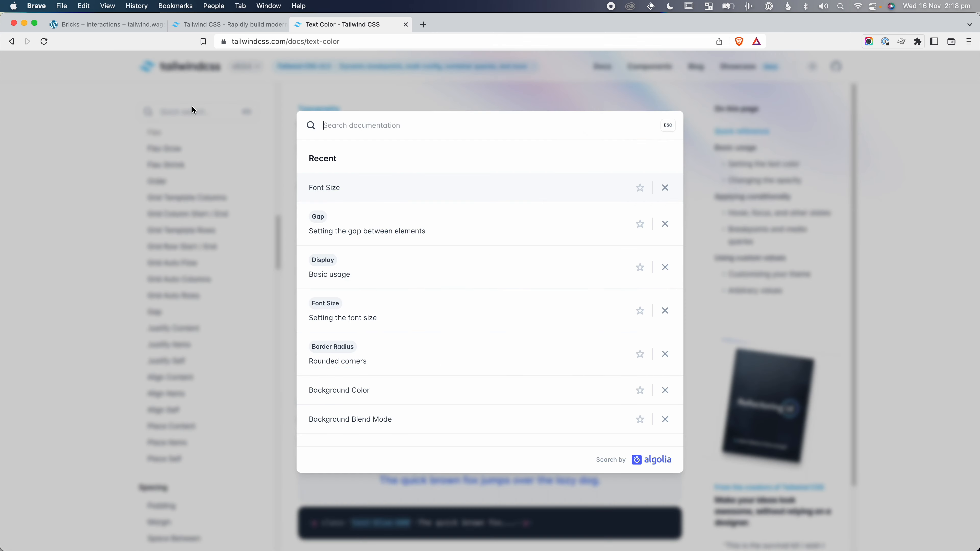
text(text-colo)
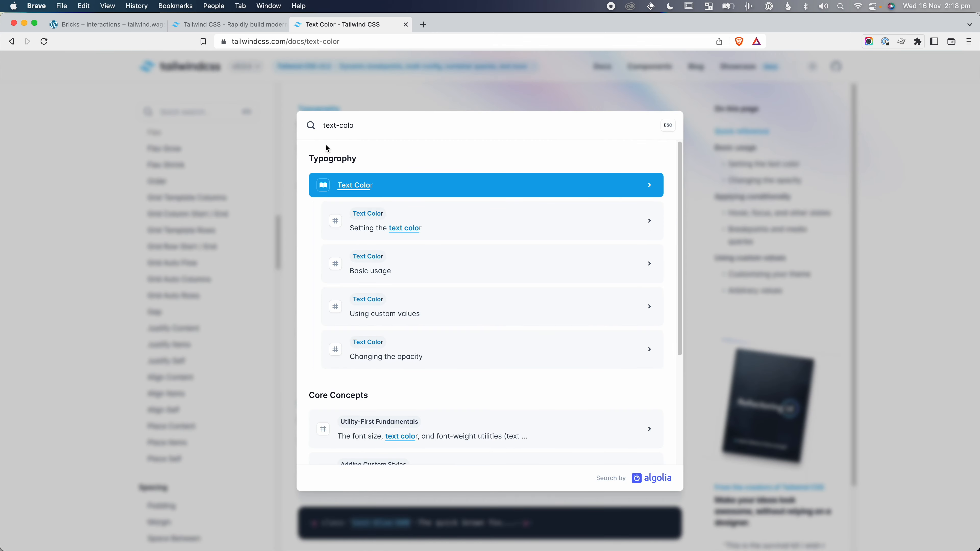
click(350, 186)
Examine the Text Color class table, highlighting text-red-500 and its rgb color value
drag(303, 129, 351, 129)
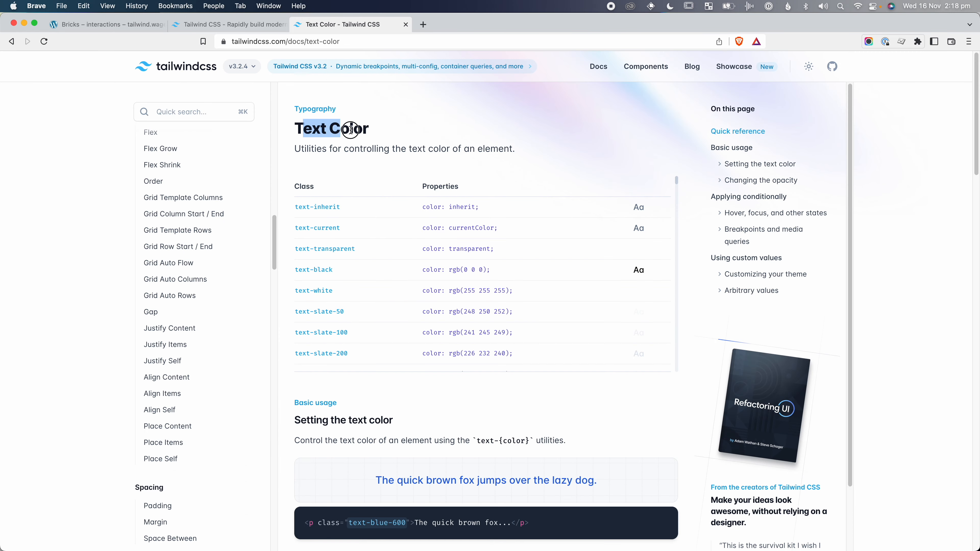
click(346, 116)
drag(300, 187, 310, 186)
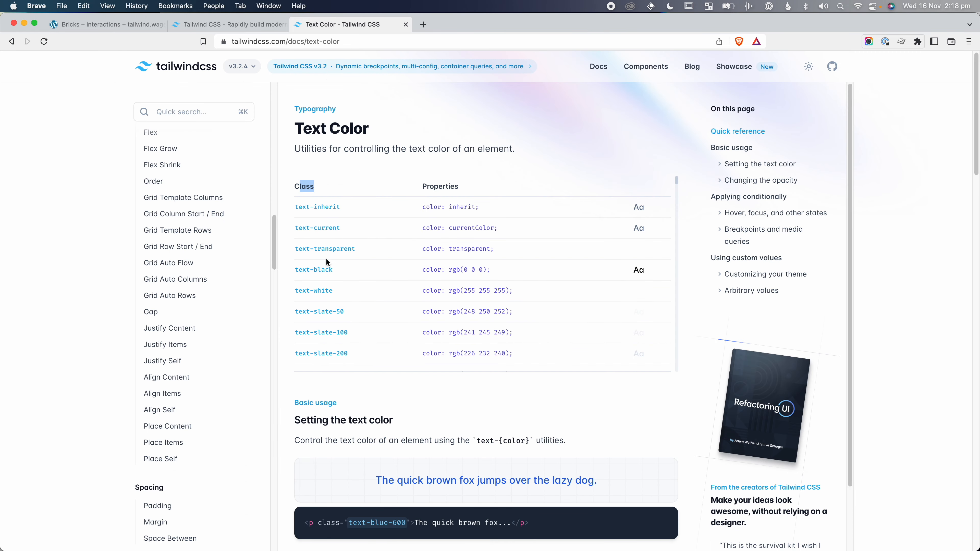
scroll(327, 262, down, 15)
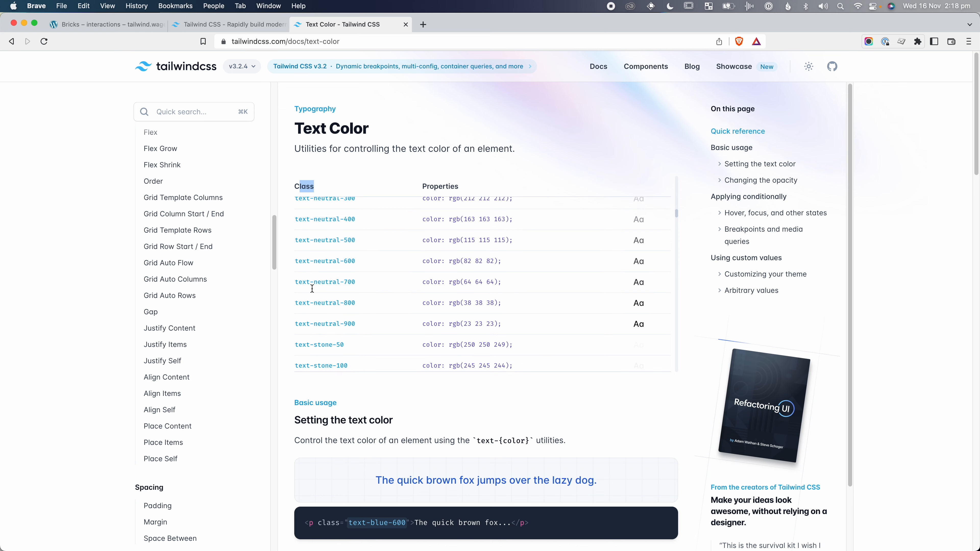
scroll(316, 282, down, 10)
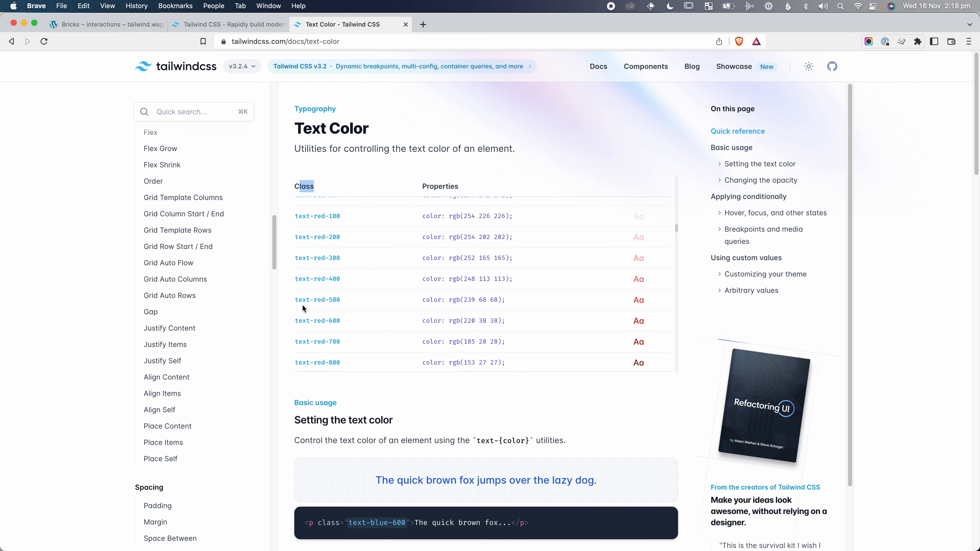
mouse_move(299, 300)
mouse_down()
mouse_move(337, 302)
mouse_move(295, 296)
mouse_up()
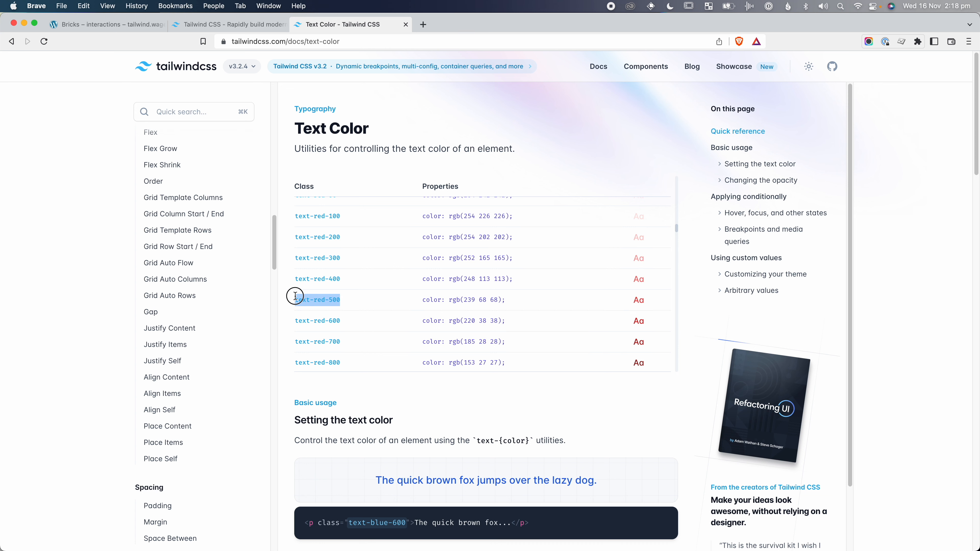
mouse_move(422, 302)
mouse_down()
mouse_move(497, 300)
mouse_move(441, 298)
mouse_up()
click(497, 302)
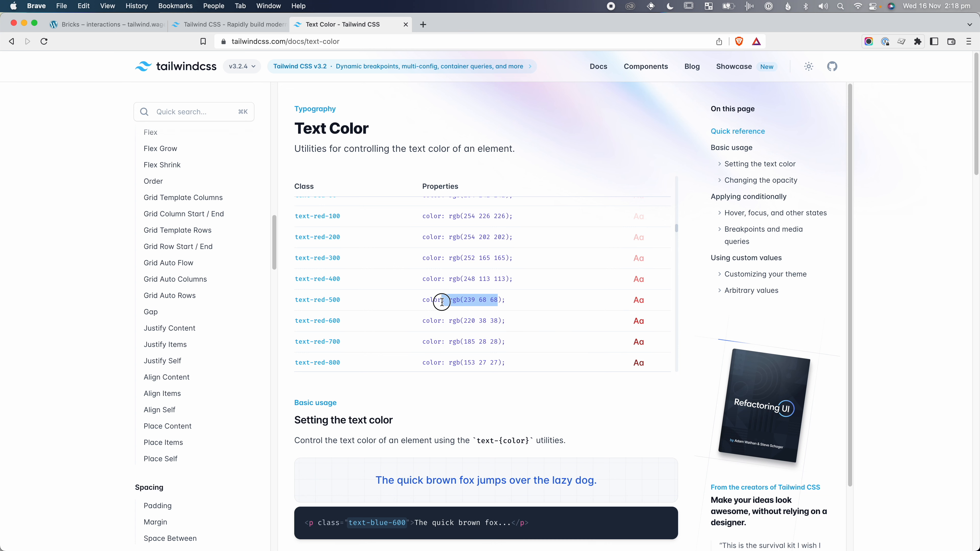
click(442, 302)
Open the Margin documentation page and examine the mx-auto class with its margin-left and margin-right properties
scroll(164, 507, down, 3)
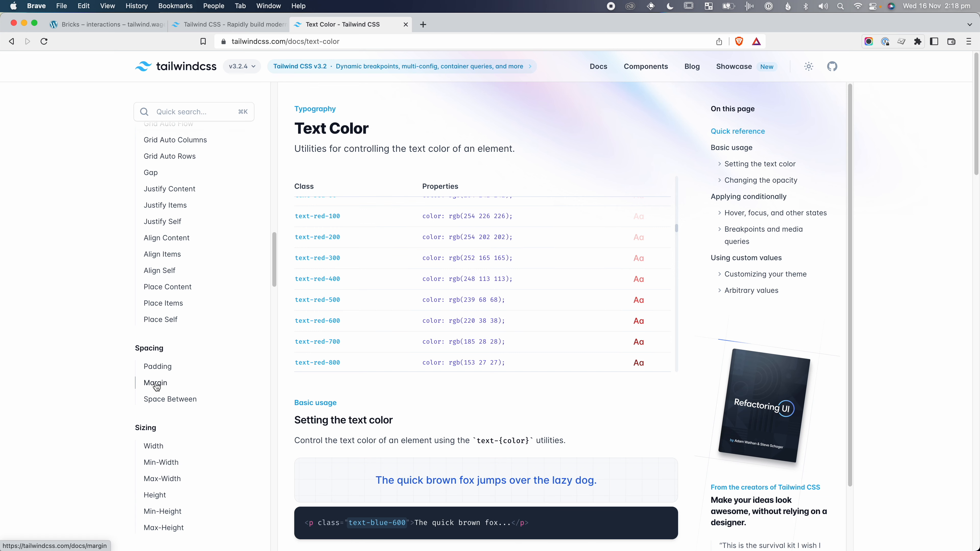
click(156, 383)
key(super+f)
scroll(306, 187, down, 20)
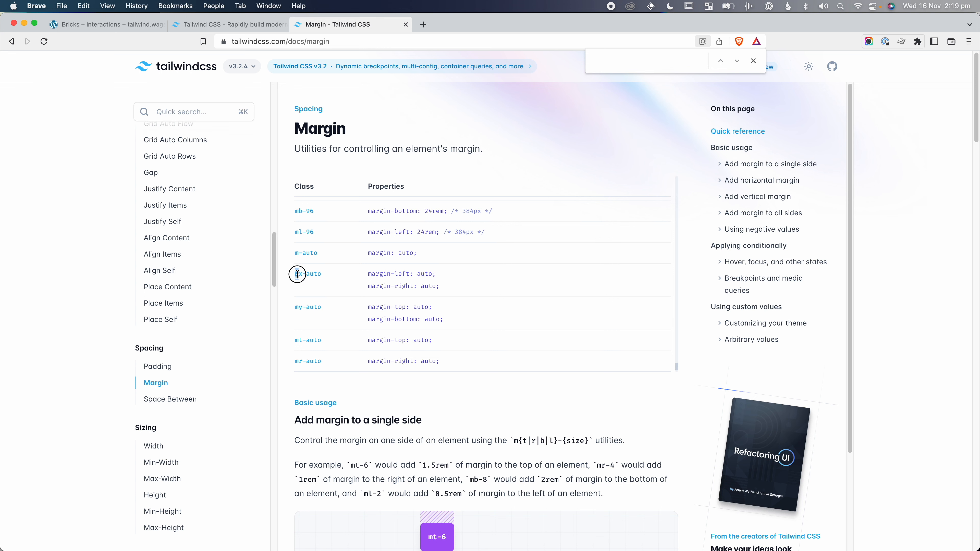
mouse_move(296, 274)
mouse_down()
mouse_move(327, 278)
mouse_move(316, 275)
mouse_up()
click(306, 277)
click(326, 277)
drag(378, 274, 435, 284)
click(435, 285)
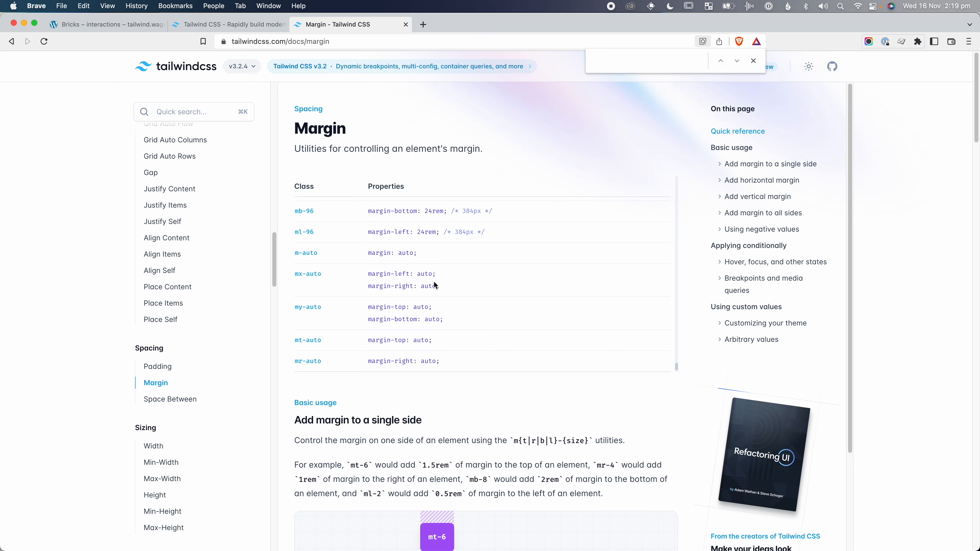
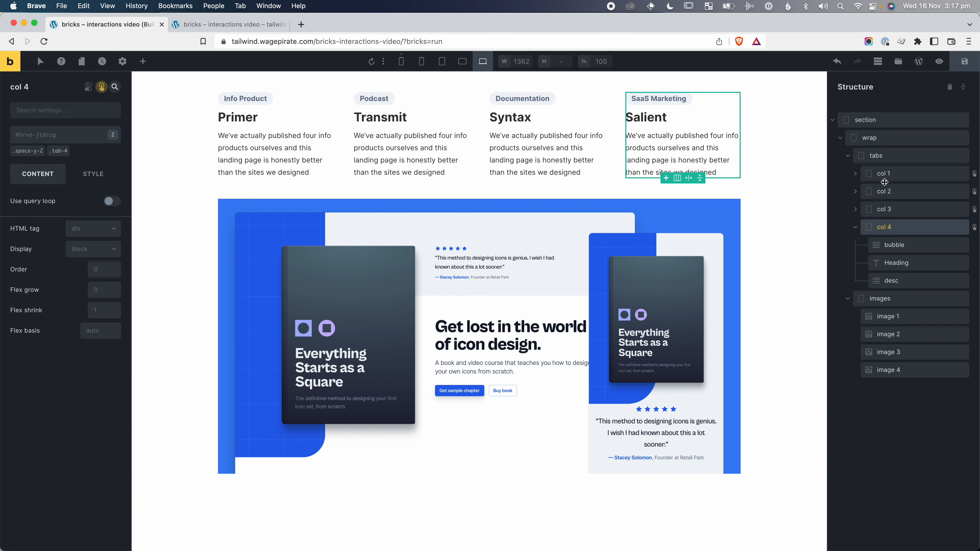
Add the active class to the col 2 element inside tabs
click(898, 175)
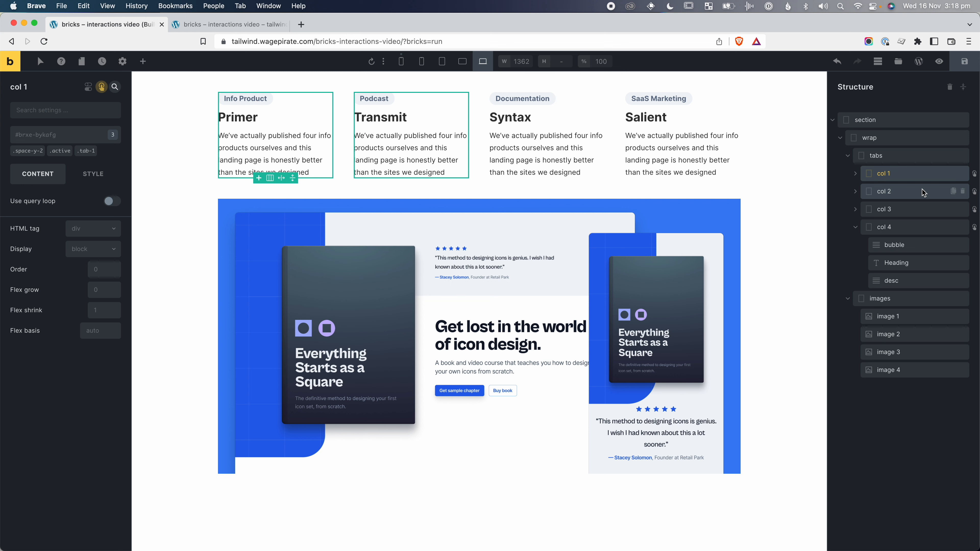
click(907, 193)
click(63, 141)
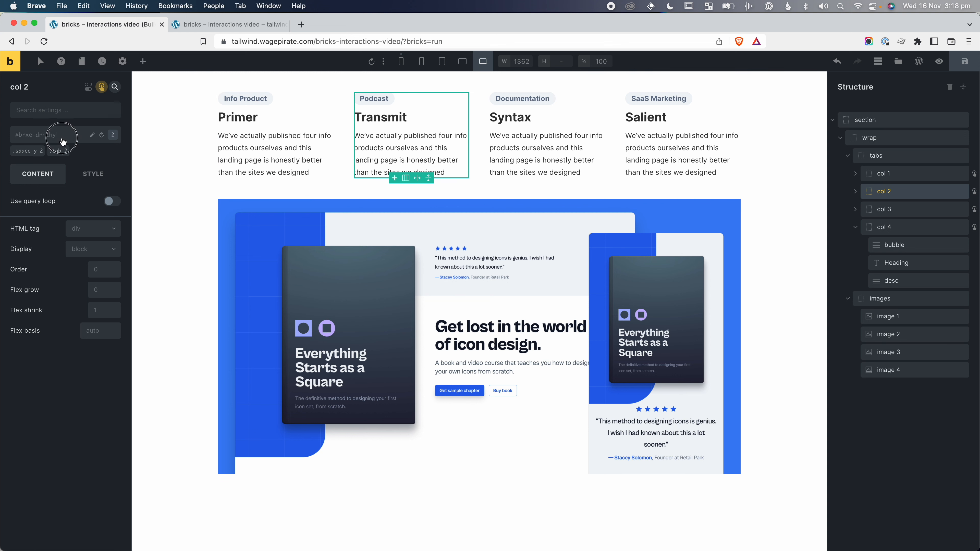
text(active)
key(Return)
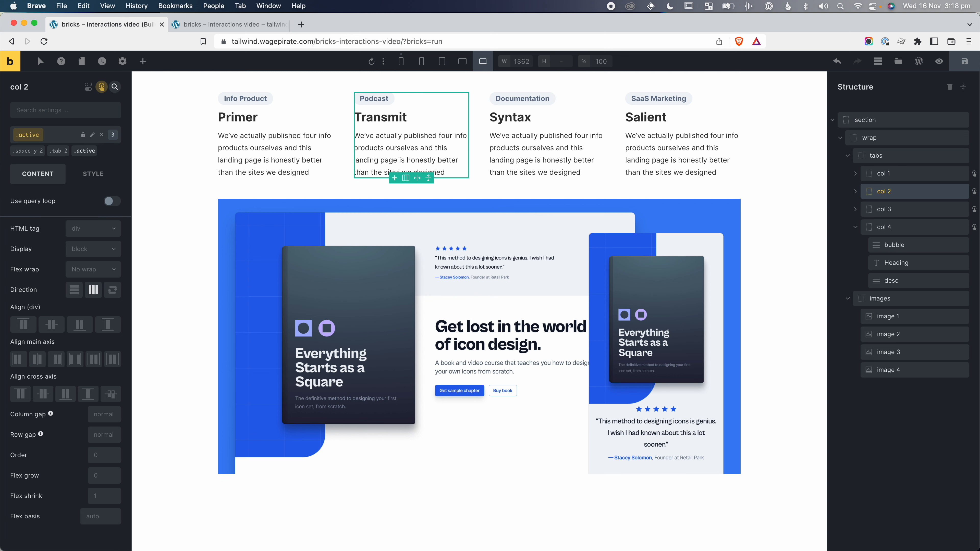
Add the active class to the col 3 element inside tabs
click(887, 208)
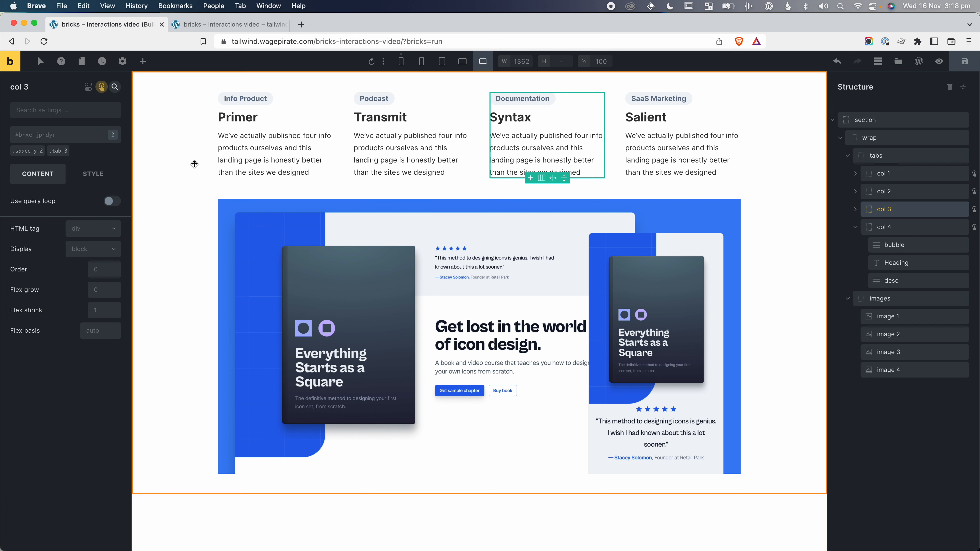
click(39, 135)
text(acti)
key(Return)
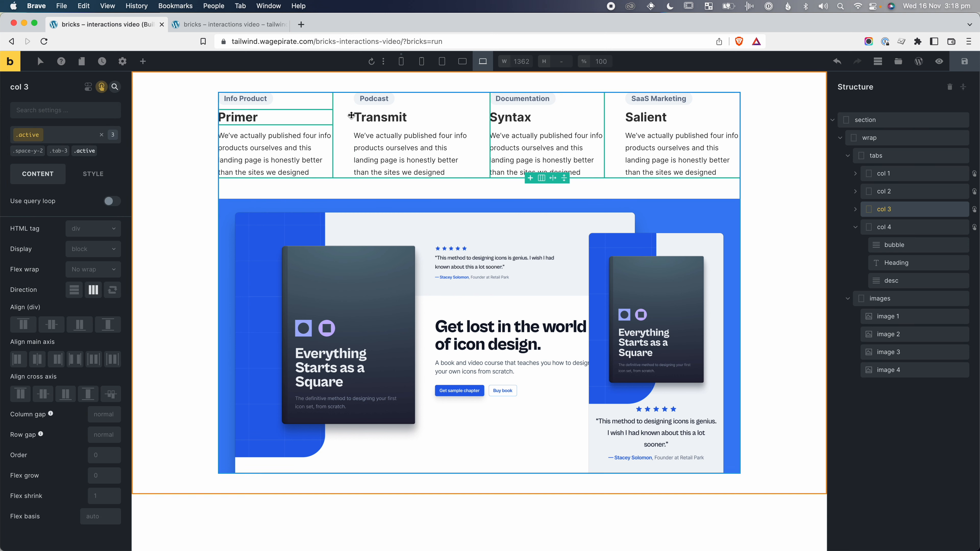
Add the active class to the col 4 element inside tabs
click(883, 226)
click(49, 135)
text(active)
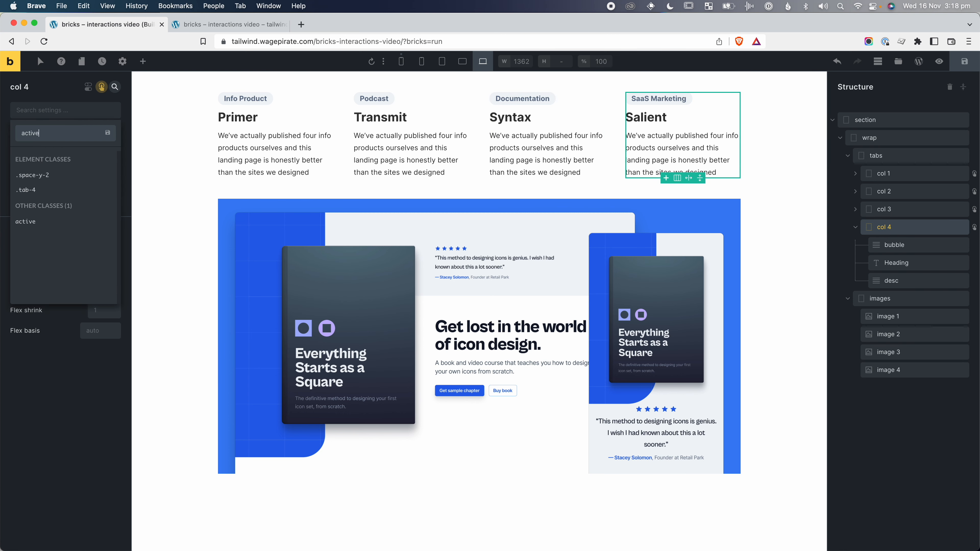
key(Return)
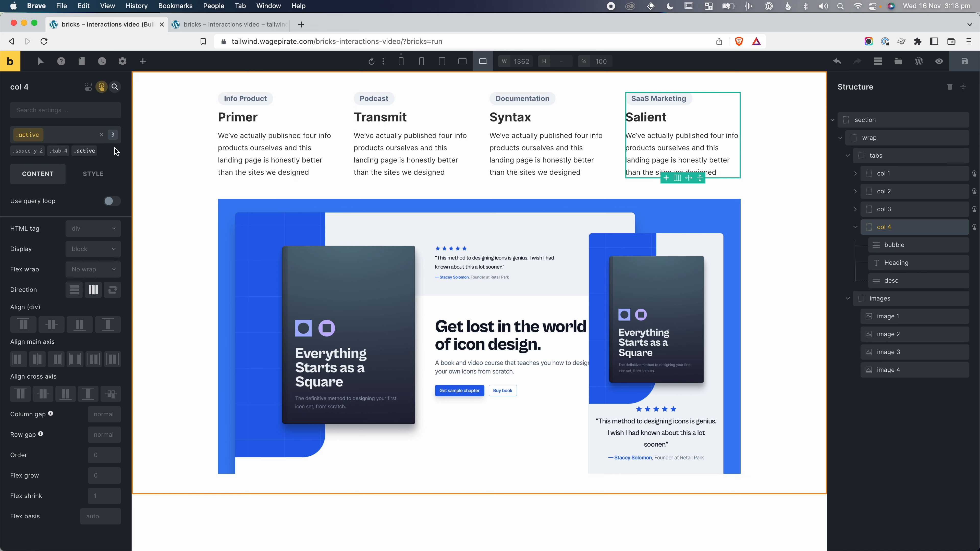
Open the custom CSS editor of the tabs element and expand it for more writing room
click(906, 173)
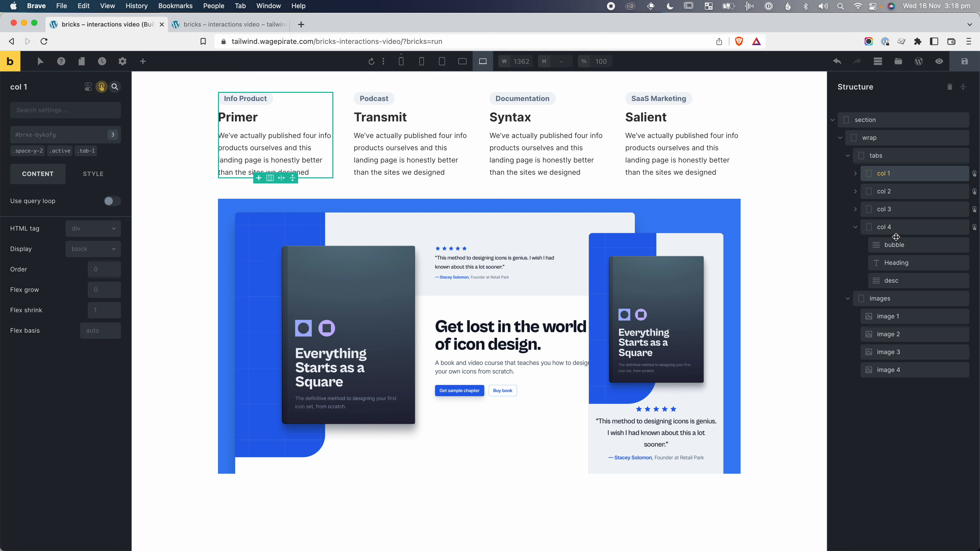
click(883, 158)
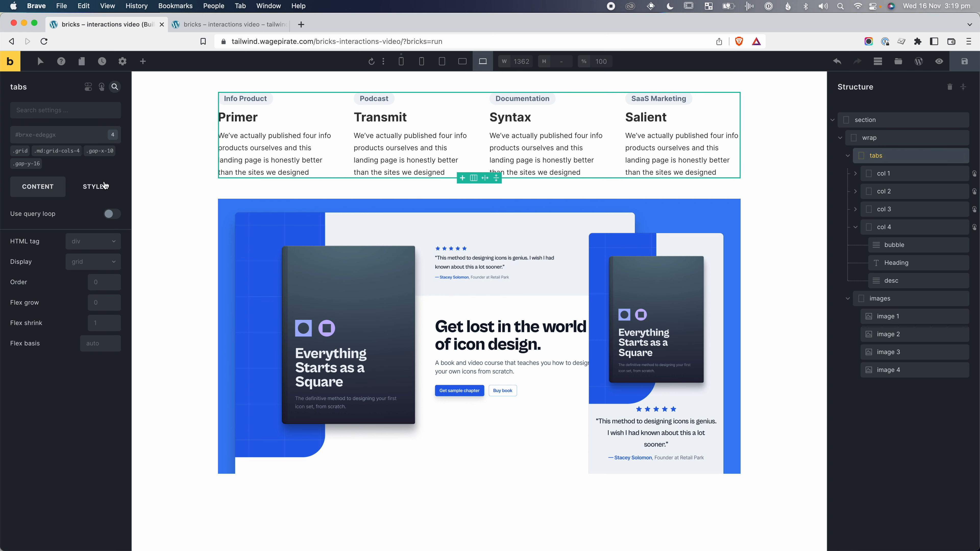
click(97, 188)
scroll(69, 459, down, 4)
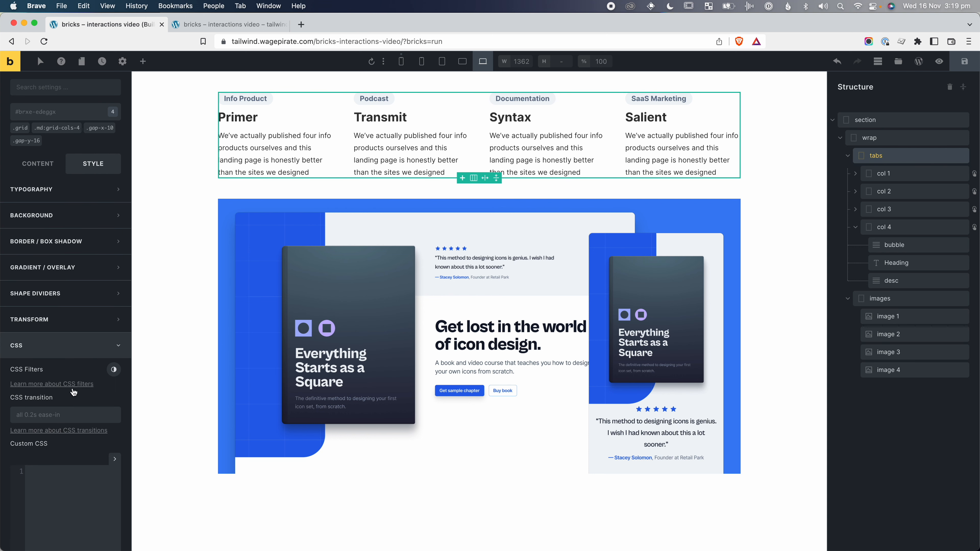
click(114, 445)
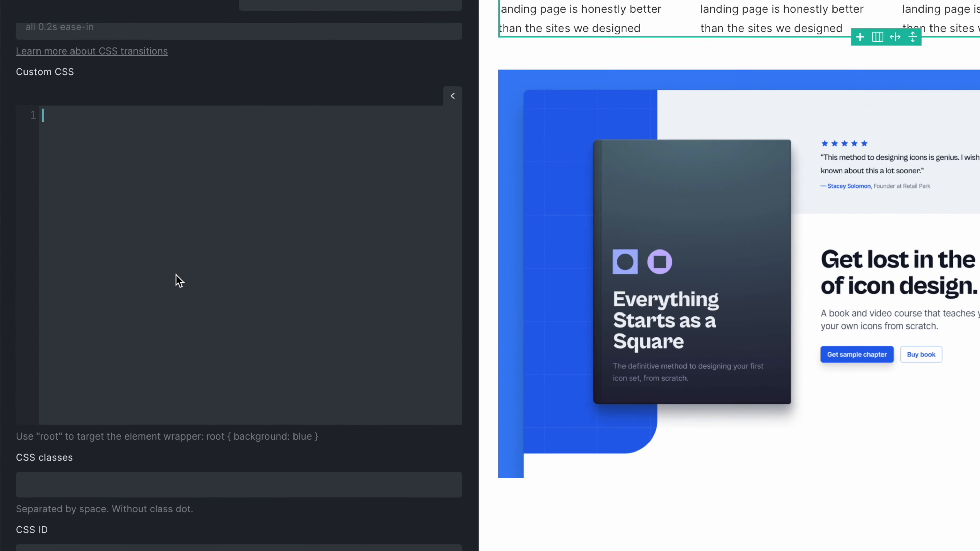
drag(21, 441, 247, 440)
click(78, 441)
click(195, 269)
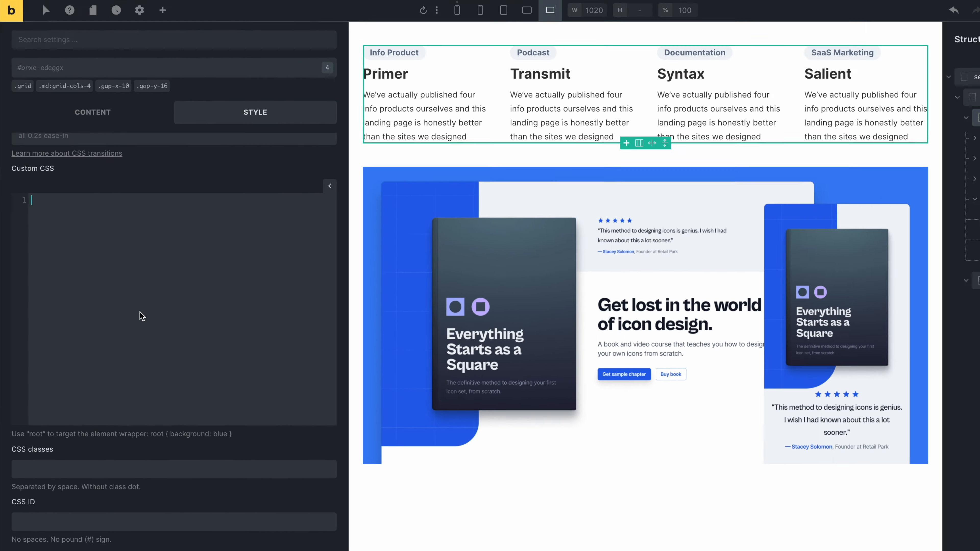
Add the rule root .tab-1.active with background-color #006de3 and color #fff, and check it on the live page
text(r)
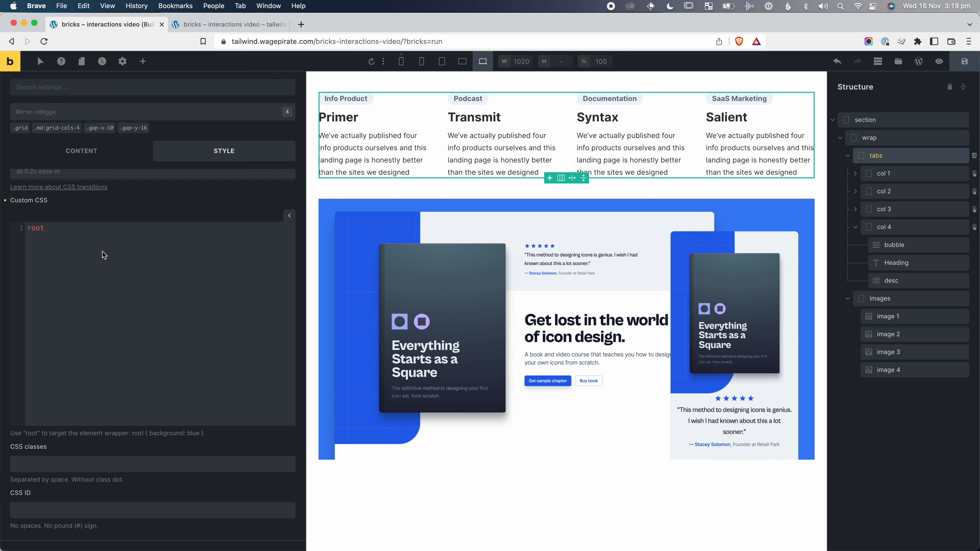
text(oot )
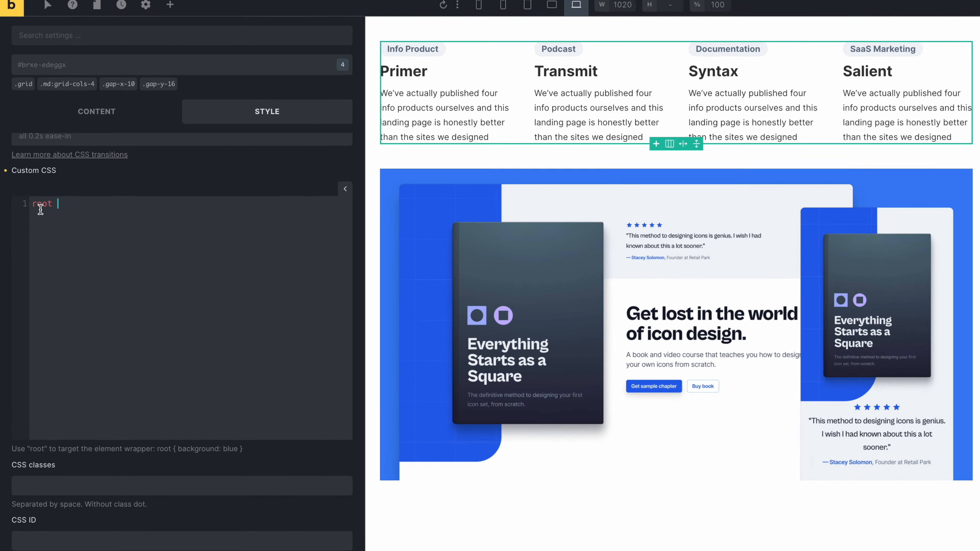
text(.tab-1.active{)
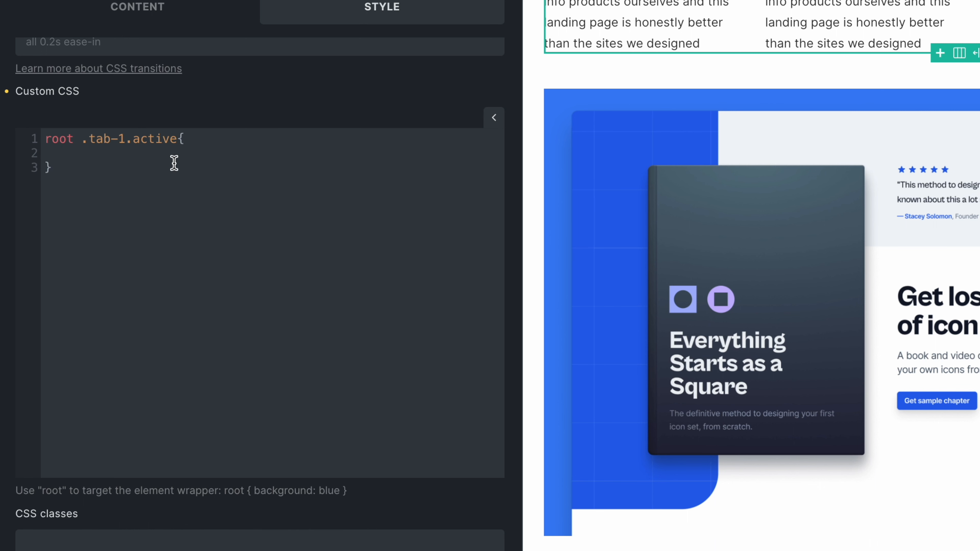
text(background-color:)
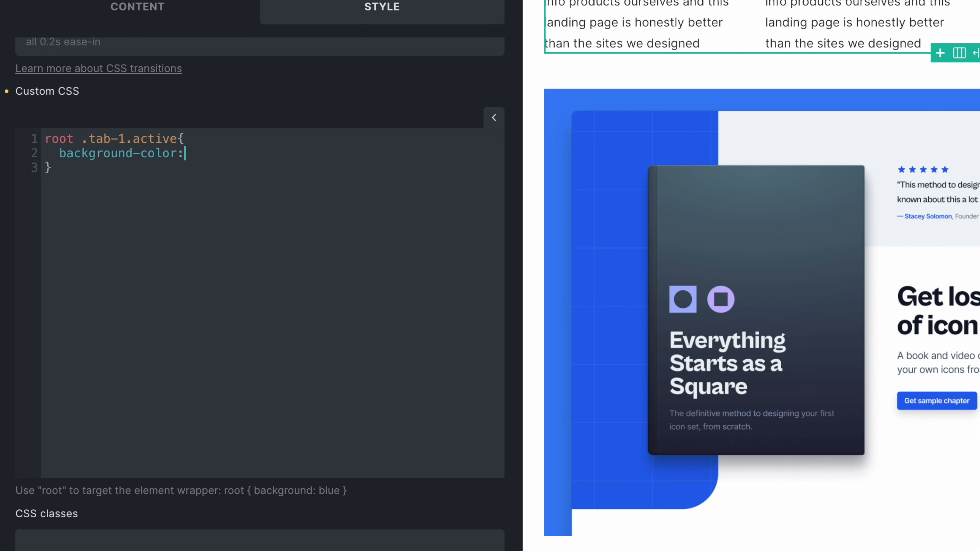
text( #006de3; color:#fff;)
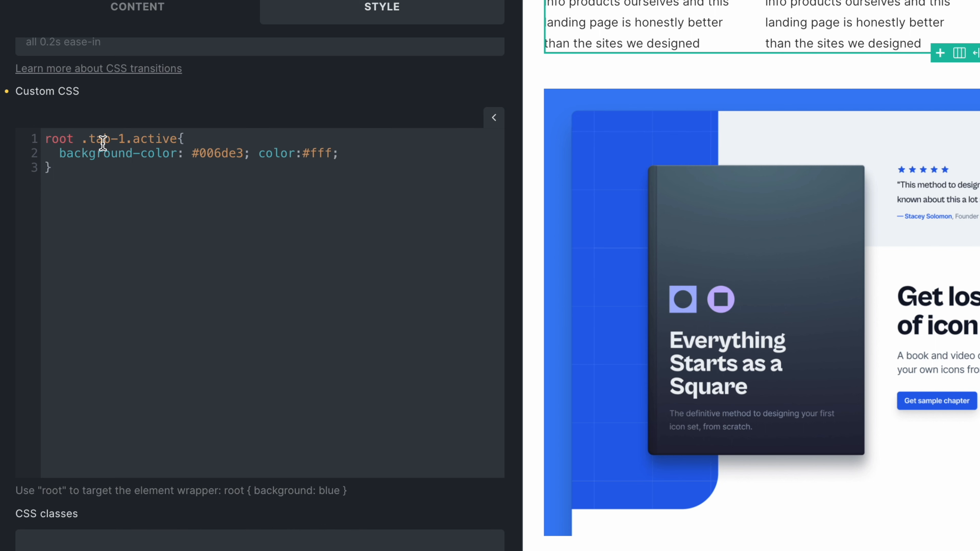
drag(102, 143, 169, 140)
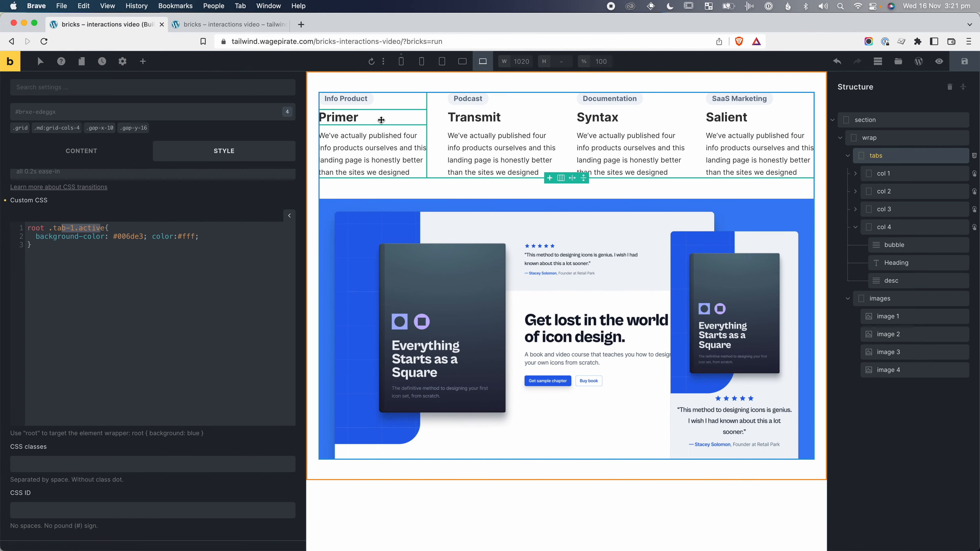
click(229, 24)
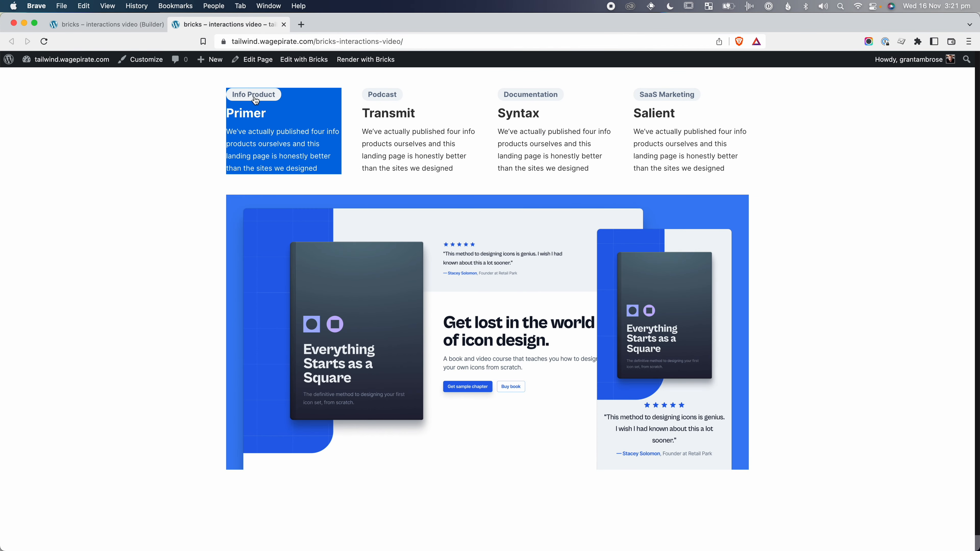
click(141, 24)
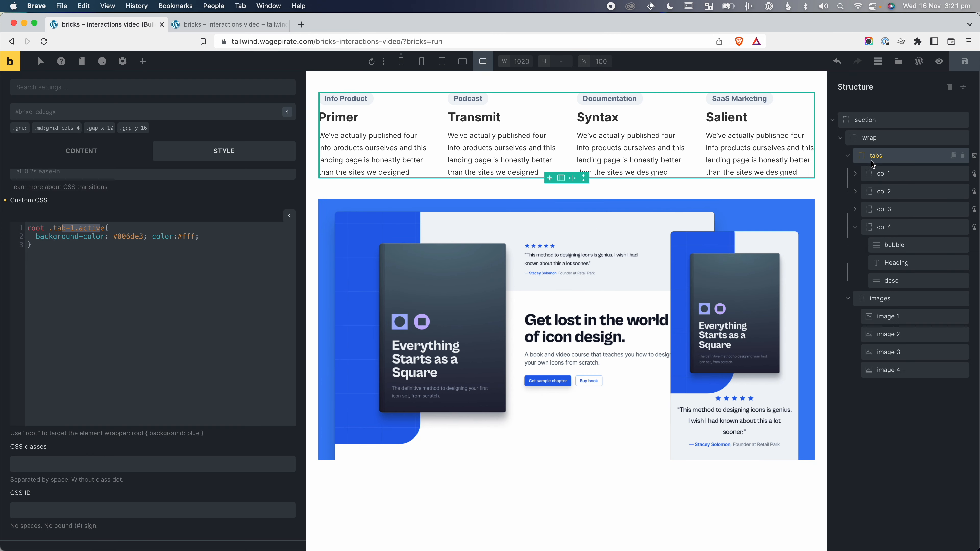
Add the class bubble to the bubble element inside col 1
click(855, 174)
click(894, 195)
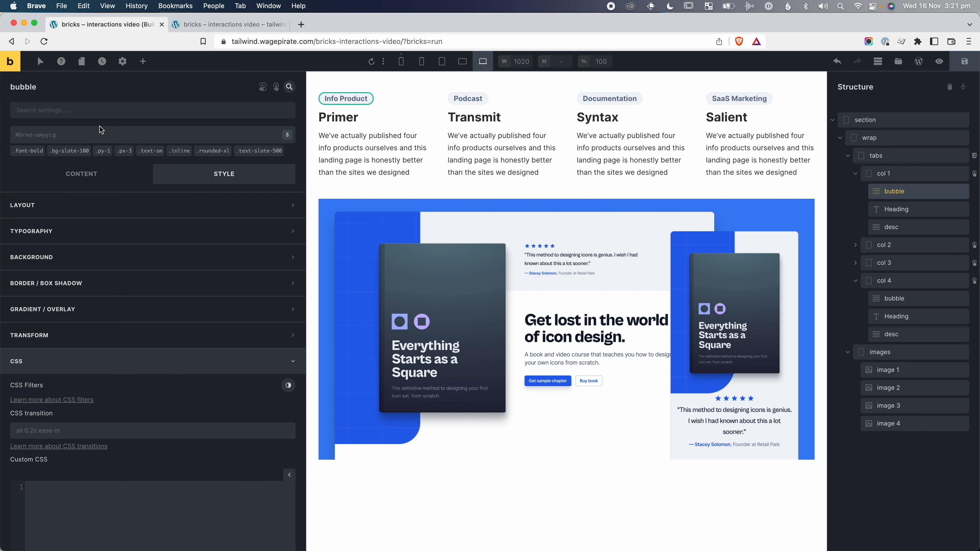
click(87, 135)
text(bubble)
key(super+a)
key(super+c)
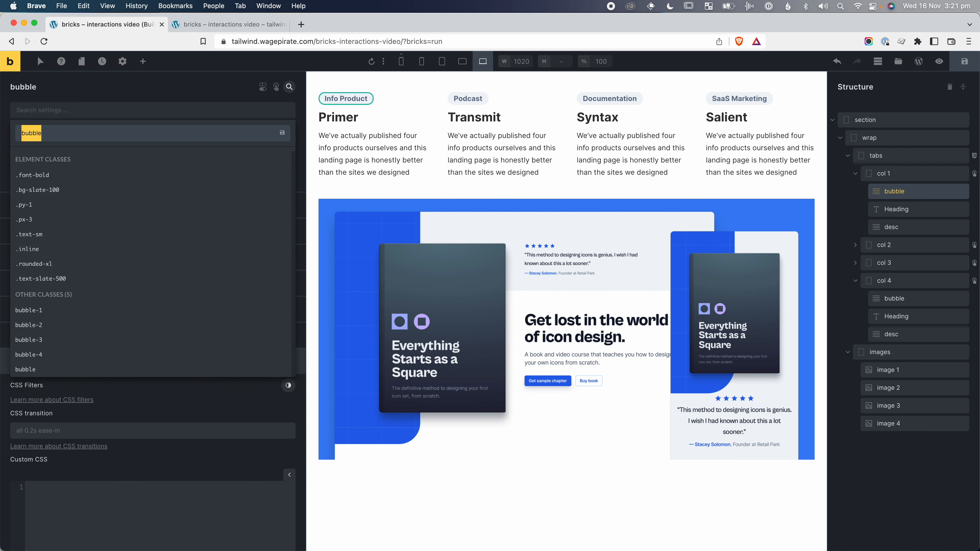
key(Escape)
Add the class bubble to the bubble element inside col 2
click(856, 247)
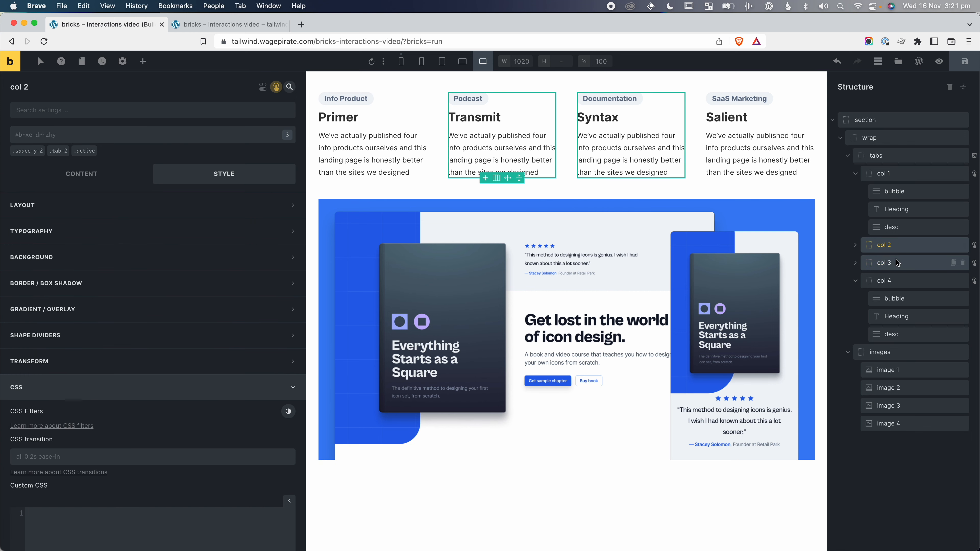
click(887, 262)
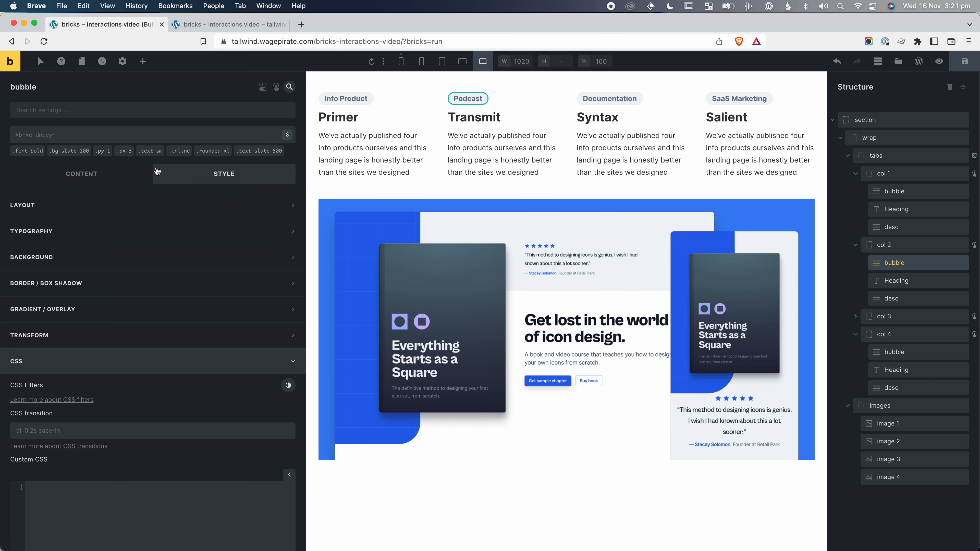
click(134, 131)
key(super+v)
key(Escape)
Add the class bubble to the bubble element inside col 3
click(854, 316)
click(894, 334)
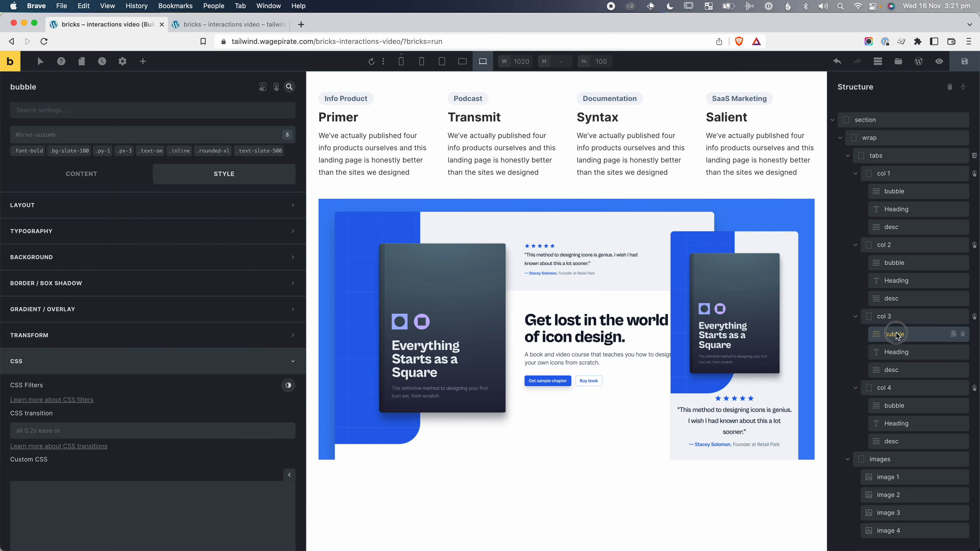
click(120, 134)
key(super+v)
key(Return)
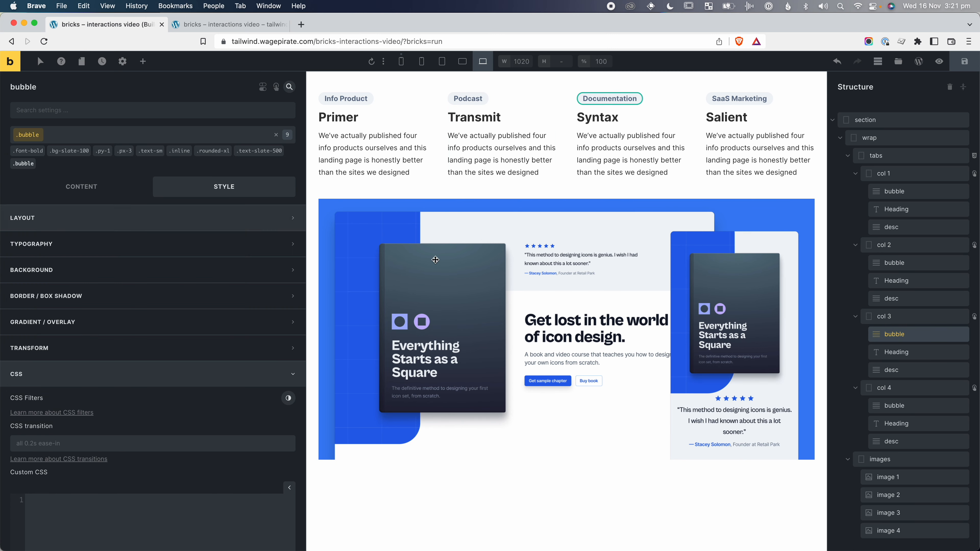
Add the class bubble to the bubble element inside col 4
click(883, 405)
click(98, 135)
key(super+v)
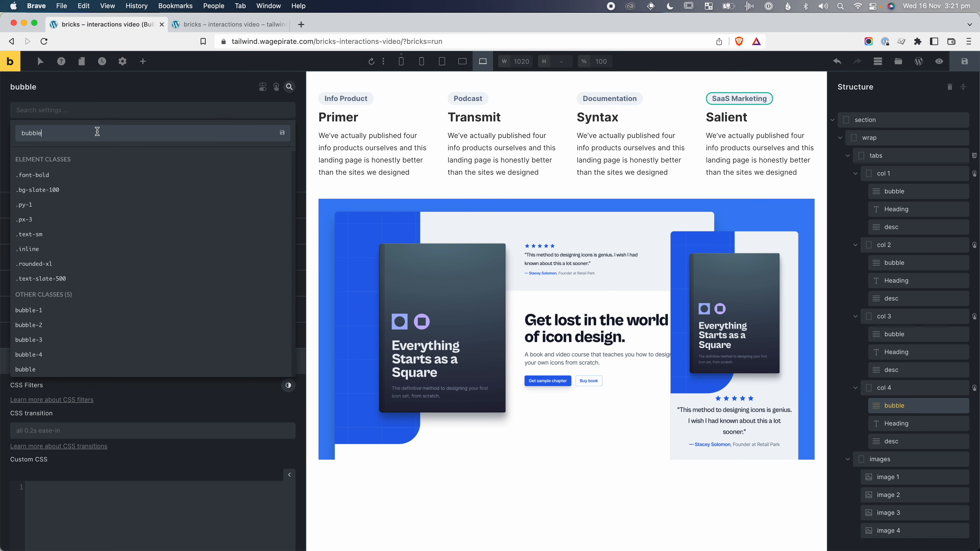
key(Return)
Extend the selector in the tabs element's custom CSS to root .tab-1.active .bubble and check the live page
click(881, 158)
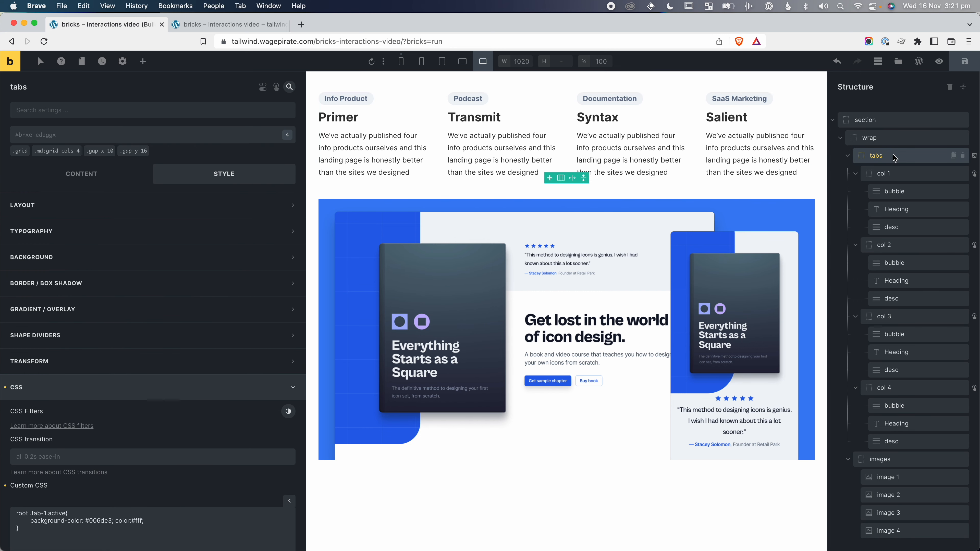
scroll(229, 321, down, 5)
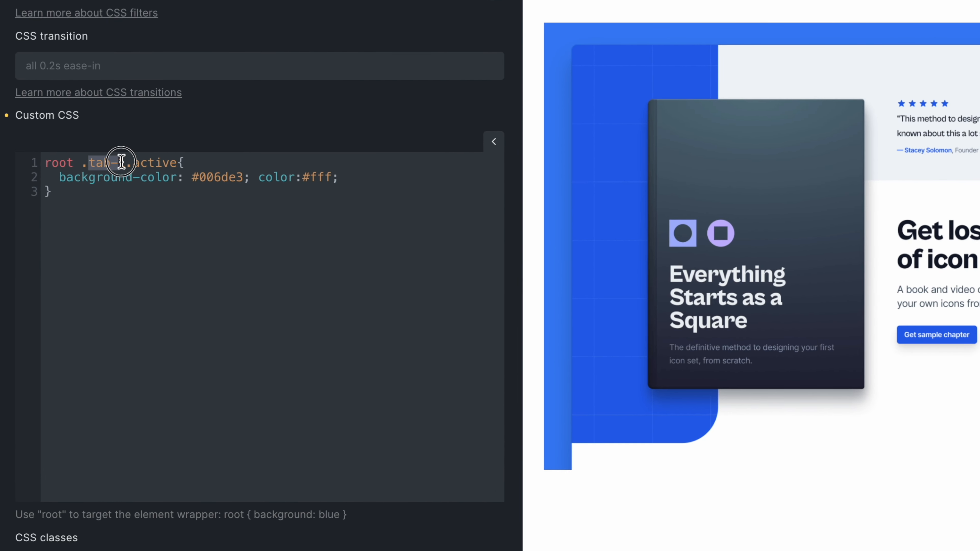
click(178, 162)
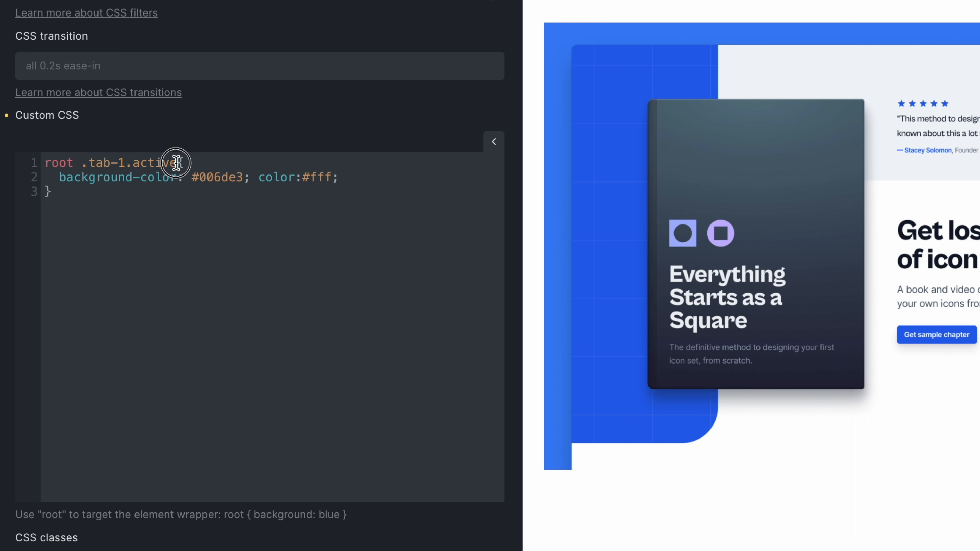
text(.bubble)
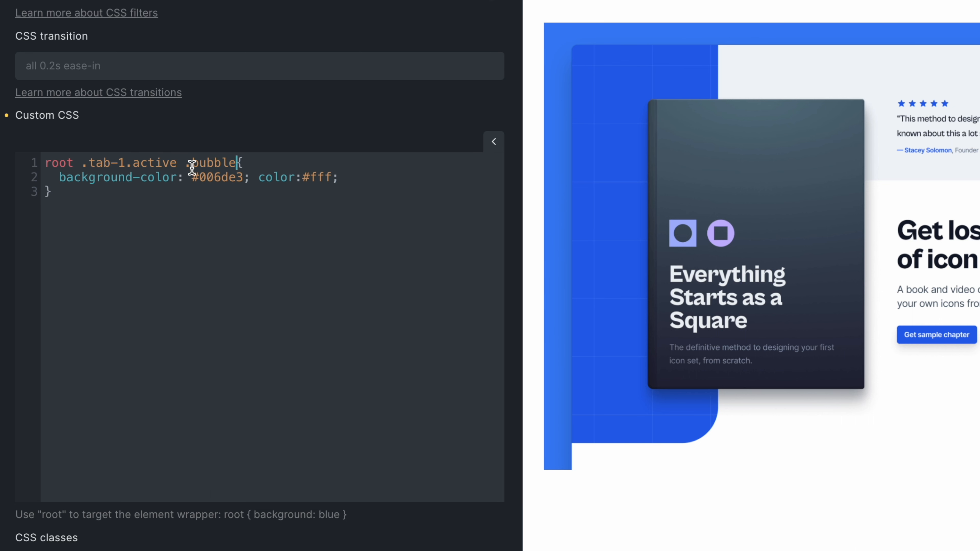
click(318, 177)
drag(318, 177, 290, 177)
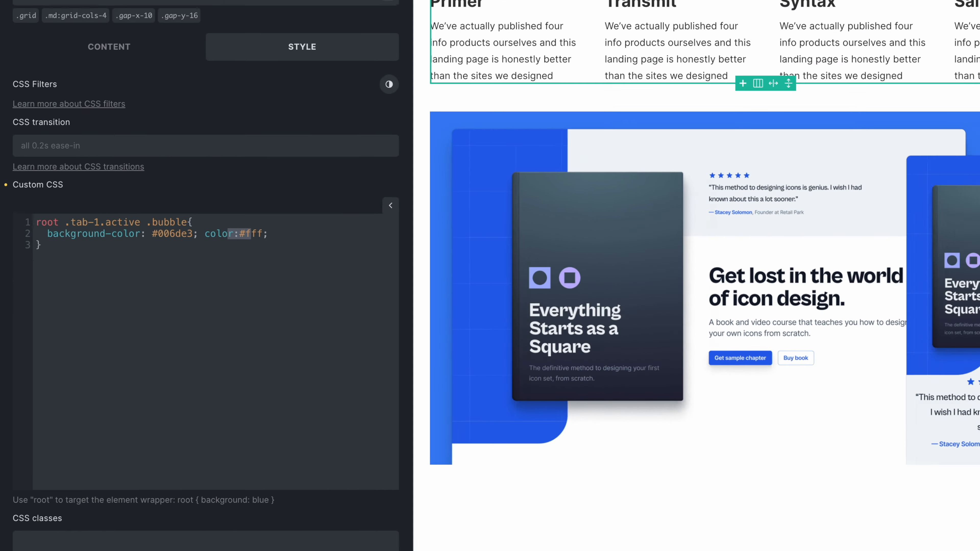
click(226, 25)
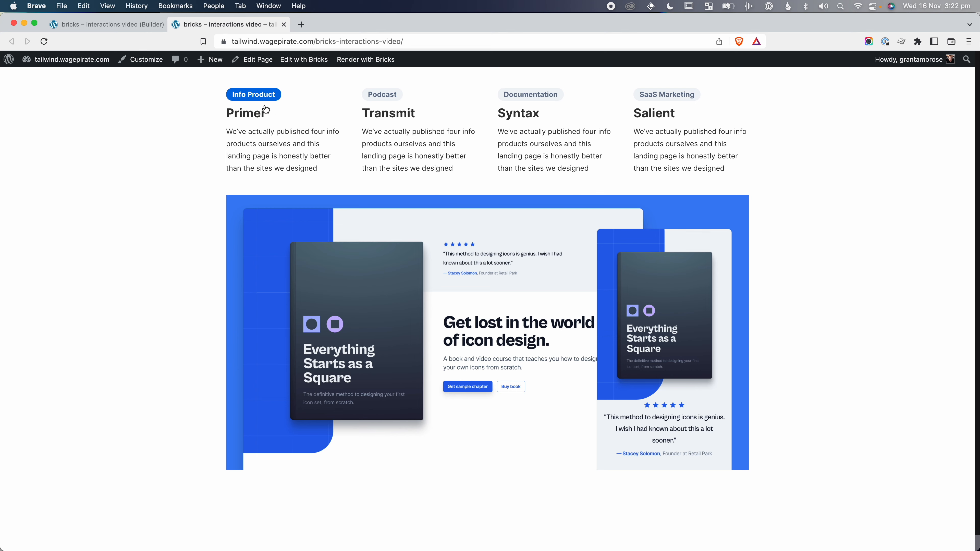
key(ctrl+Tab)
Duplicate the root .tab-1.active .bubble rule three times below the original in the tabs element's custom CSS
click(95, 316)
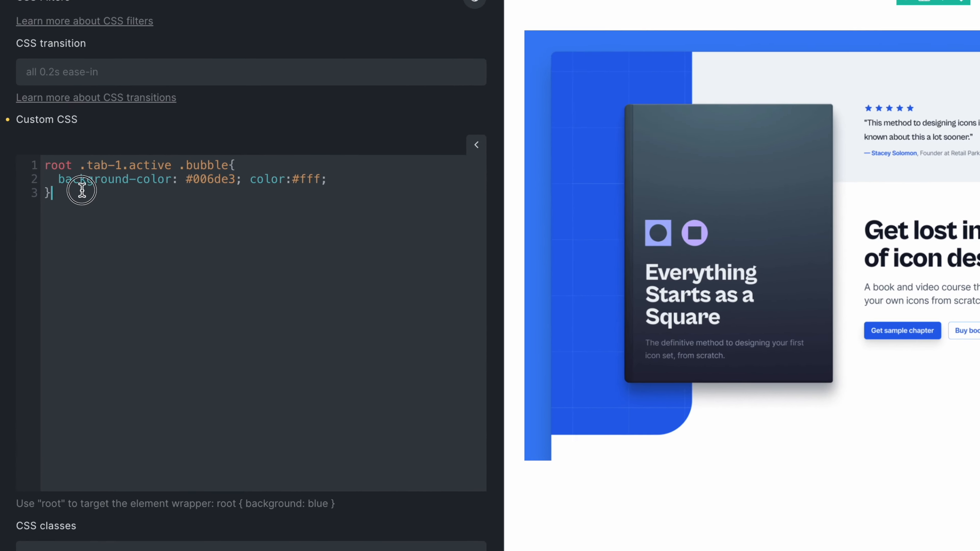
text(root .tab-1.active .bubble{   background-color: #006de3; color:#fff; })
key(Return)
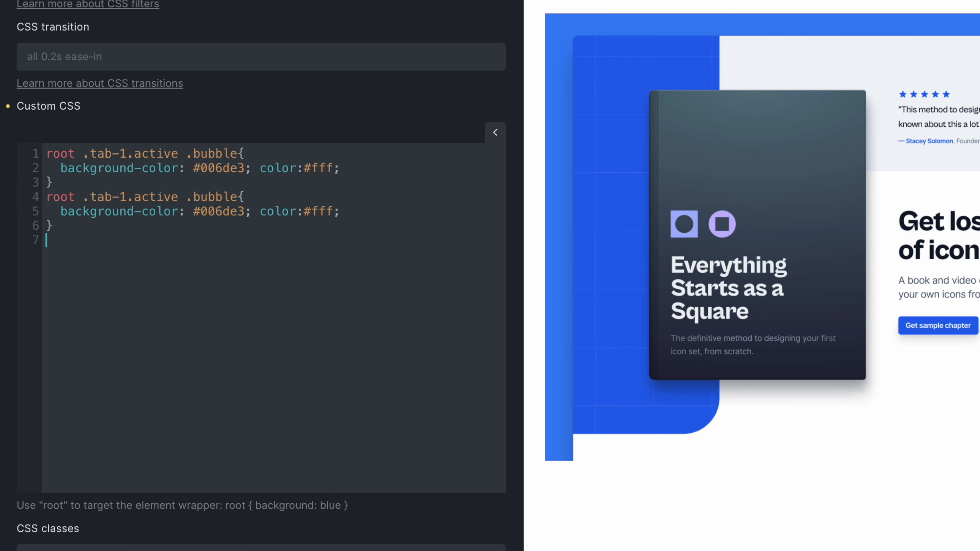
text(root .tab-1.active .bubble{   background-color: #006de3; color:#fff; })
key(Return)
text(root .tab-1.active .bubble{   background-color: #006de3; color:#fff; })
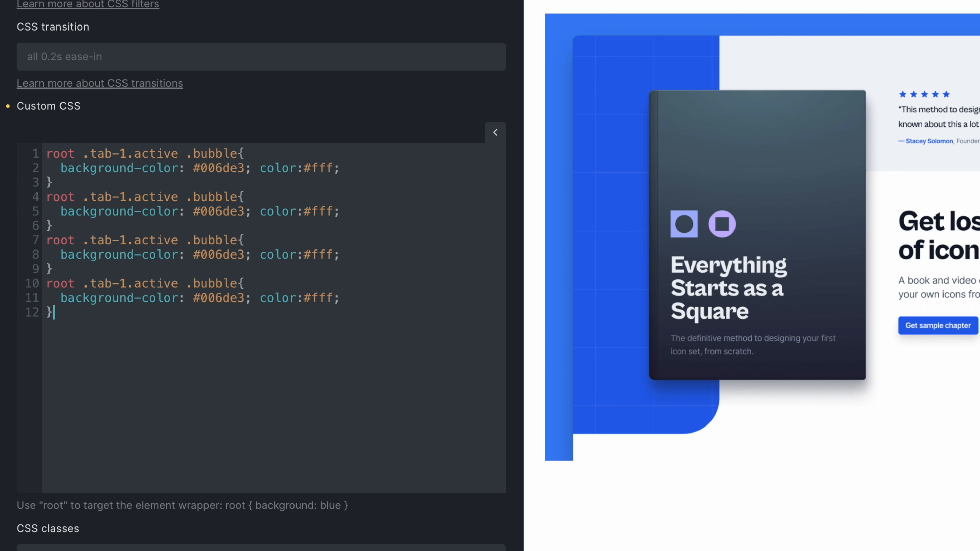
Change the selector of the second rule to .tab-2 and of the third rule to .tab-3
double_click(123, 190)
text(2)
double_click(123, 240)
text(3)
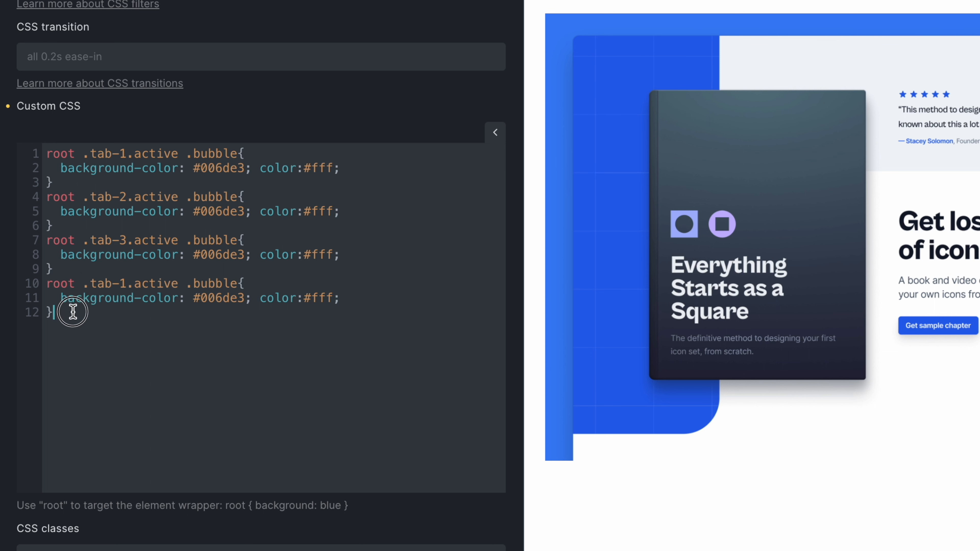
Delete the fourth rule and add root .tab-4.active .bubble as a second, comma-separated selector on the first rule
drag(72, 311, 48, 287)
key(BackSpace)
drag(237, 154, 44, 149)
key(ctrl+c)
key(Right)
text(,)
key(Return)
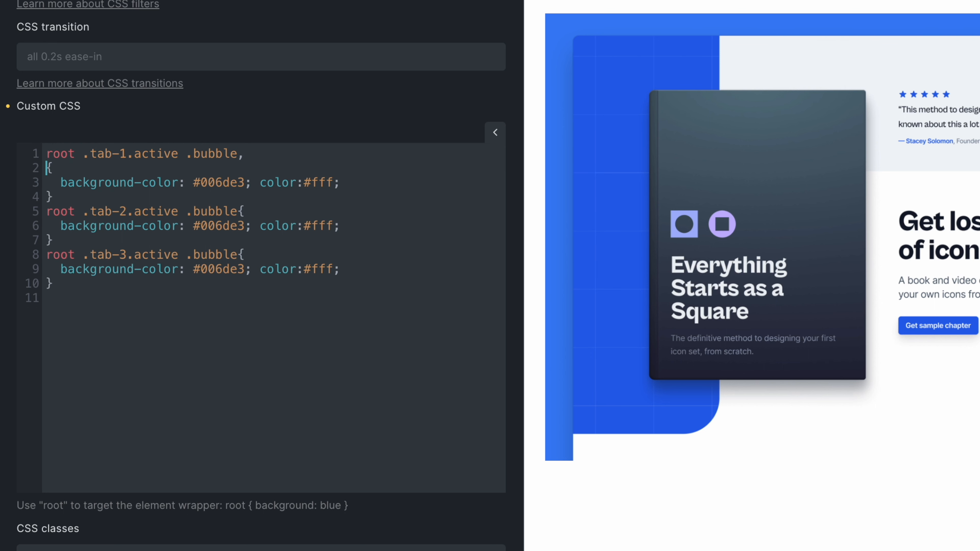
key(ctrl+v)
click(127, 168)
key(BackSpace)
text(4)
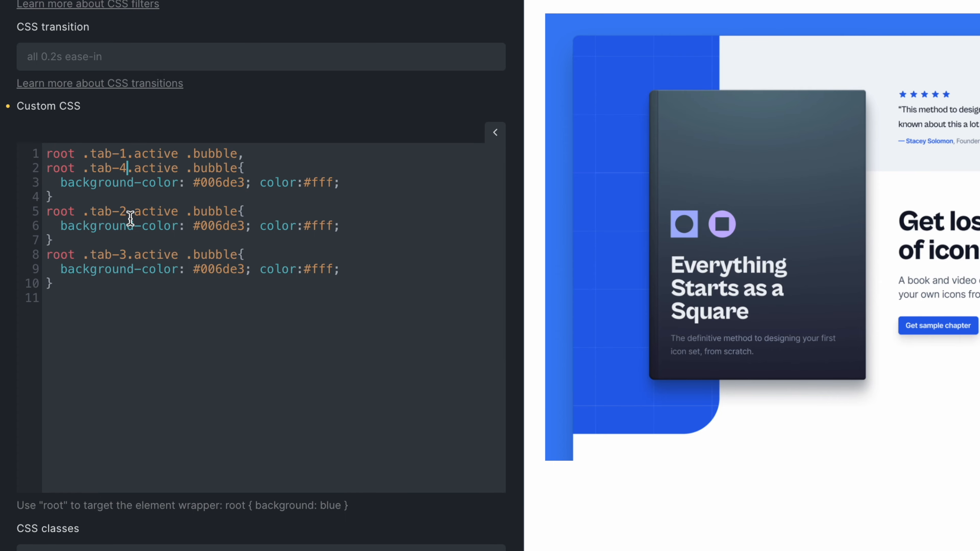
Set the background-color to #ff4ba1 in the .tab-2 rule and #1ba9f0 in the .tab-3 rule
drag(112, 183, 344, 183)
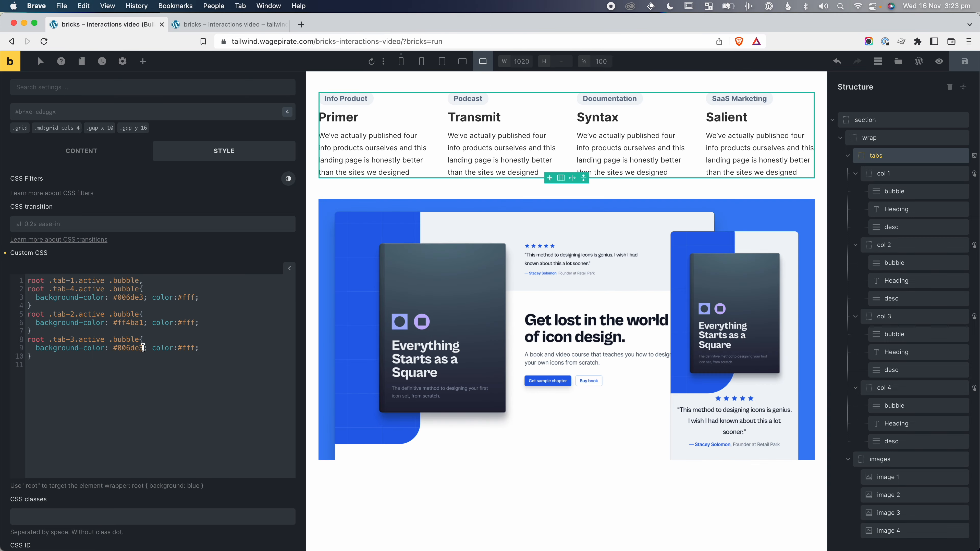
double_click(129, 347)
text(1ba9f0)
click(192, 373)
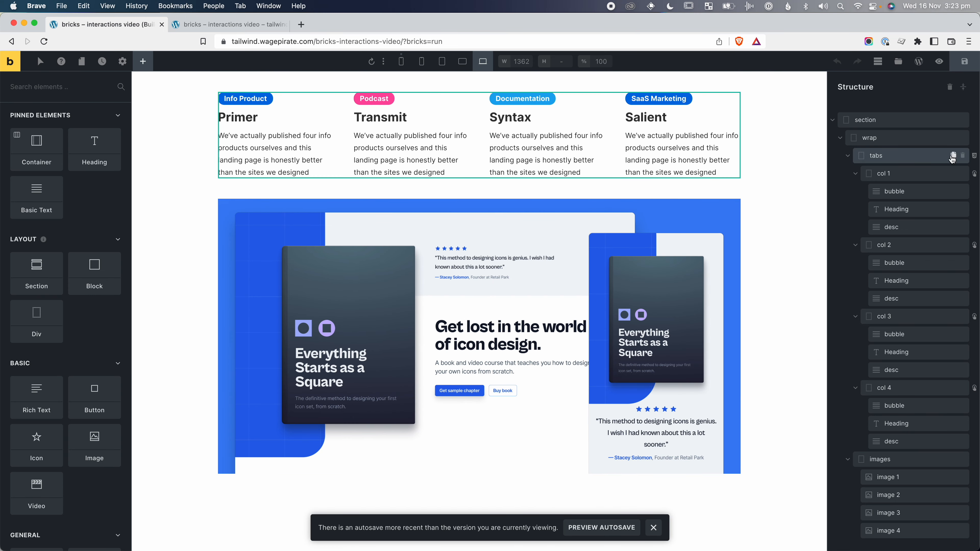
Move the tabs element's custom CSS out of its current breakpoint and into the md (>= 768px) breakpoint
click(921, 158)
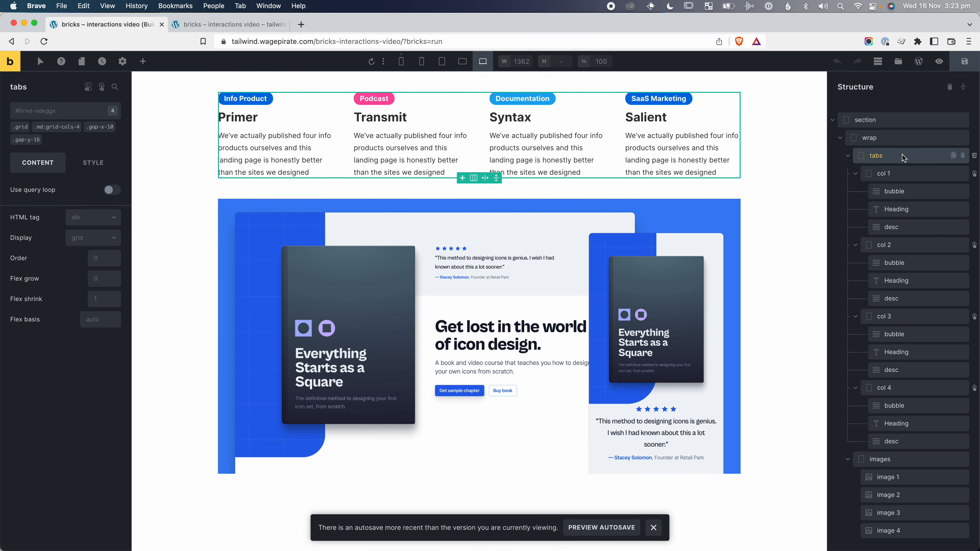
click(115, 161)
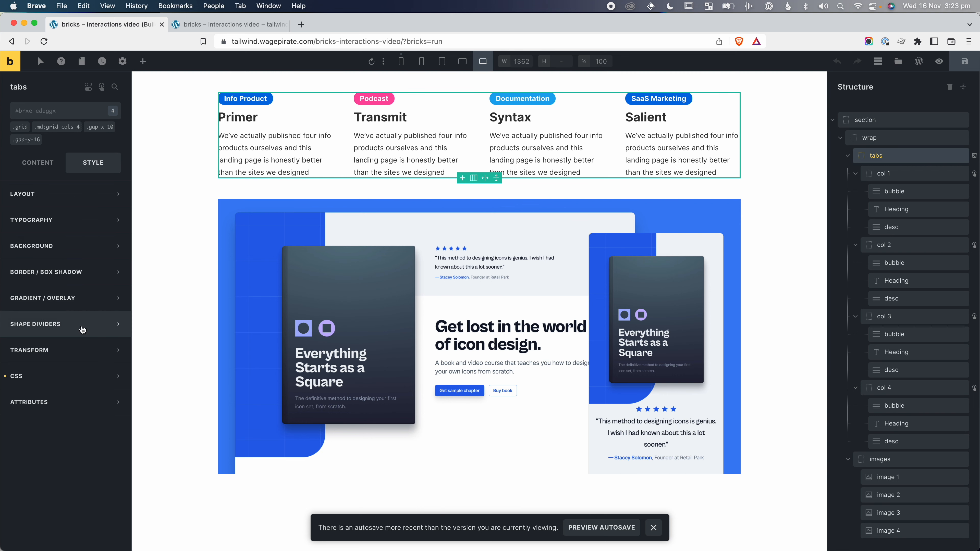
click(59, 375)
key(ctrl+a)
key(ctrl+x)
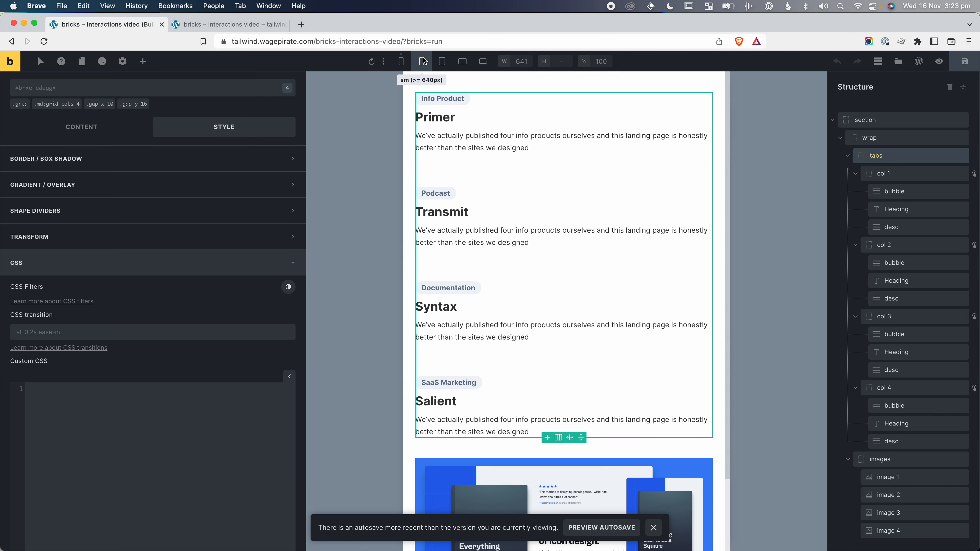
click(421, 61)
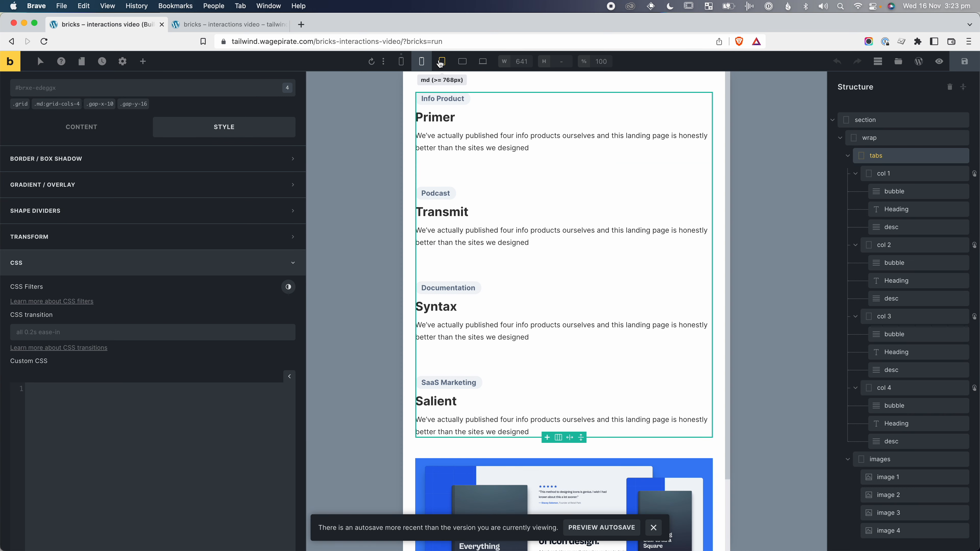
click(441, 62)
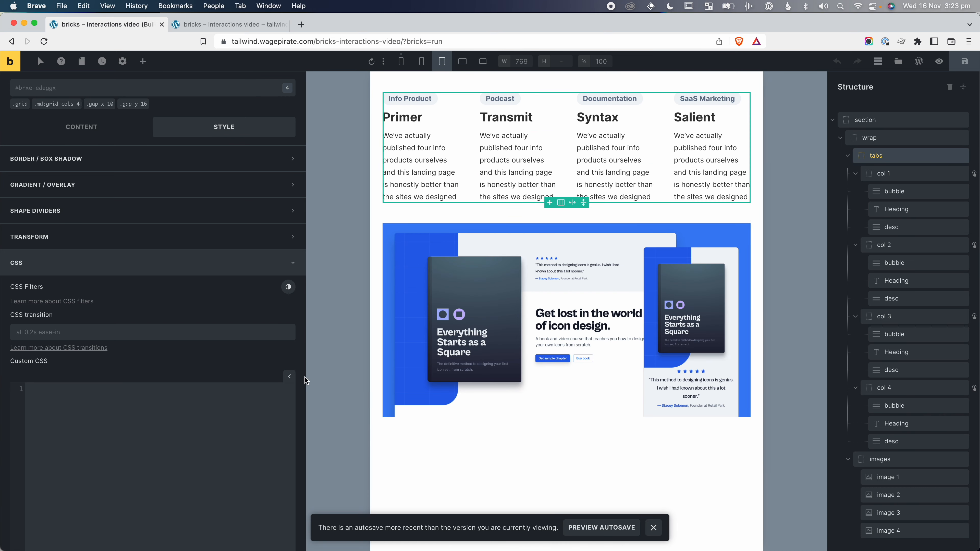
key(ctrl+v)
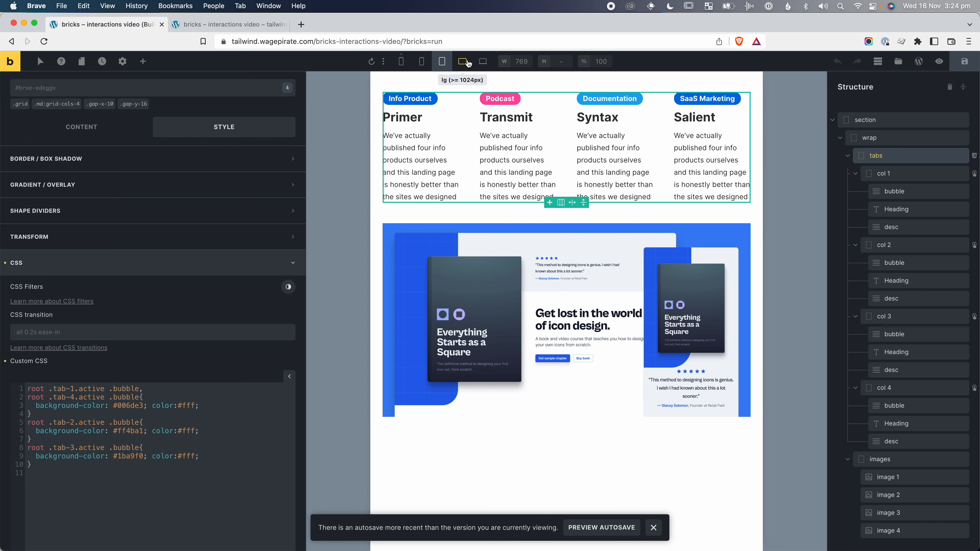
Preview the tabs at the widest, md and sm breakpoints to compare the bubble colors
click(482, 61)
click(441, 62)
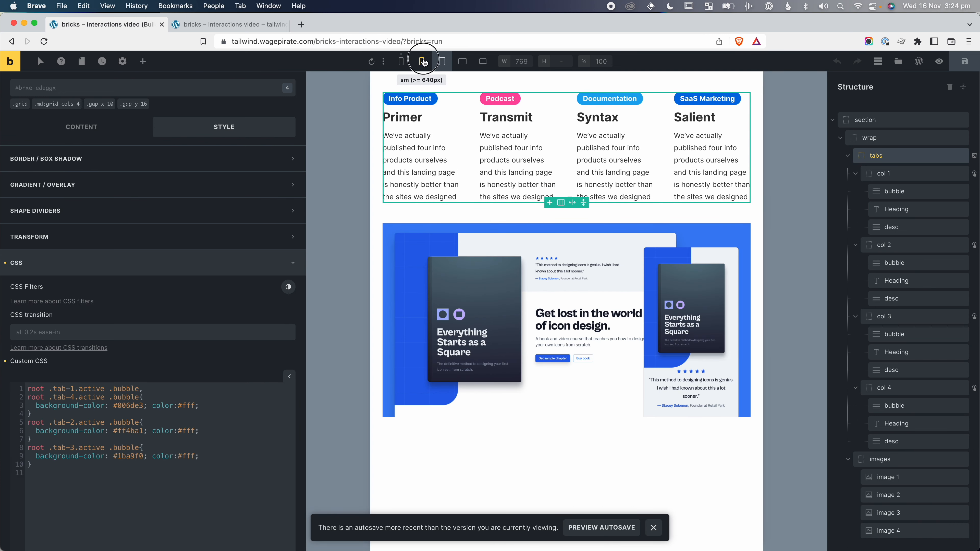
click(401, 61)
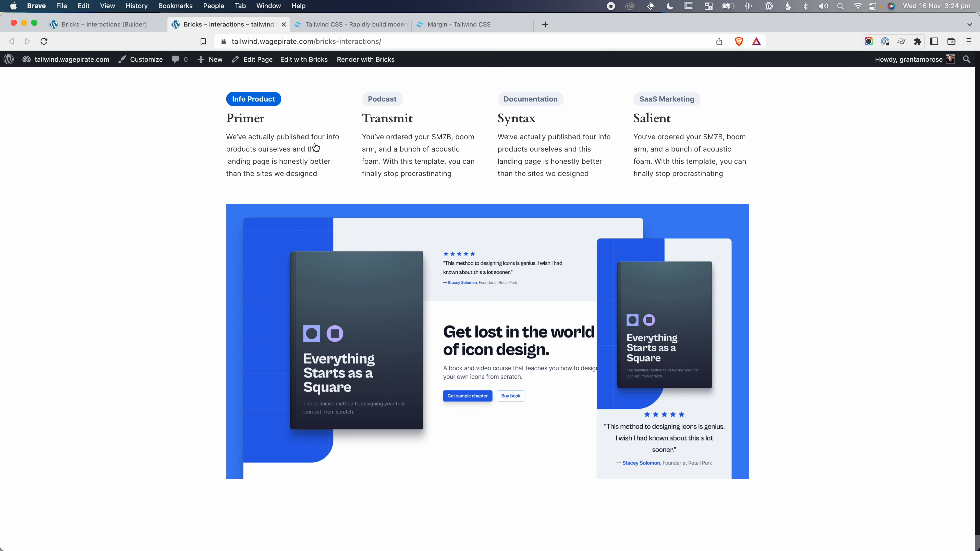
Narrow the finished bricks-interactions example page to mobile width and examine how its stacked tabs, bubbles and images appear
drag(976, 155, 328, 228)
scroll(106, 256, down, 15)
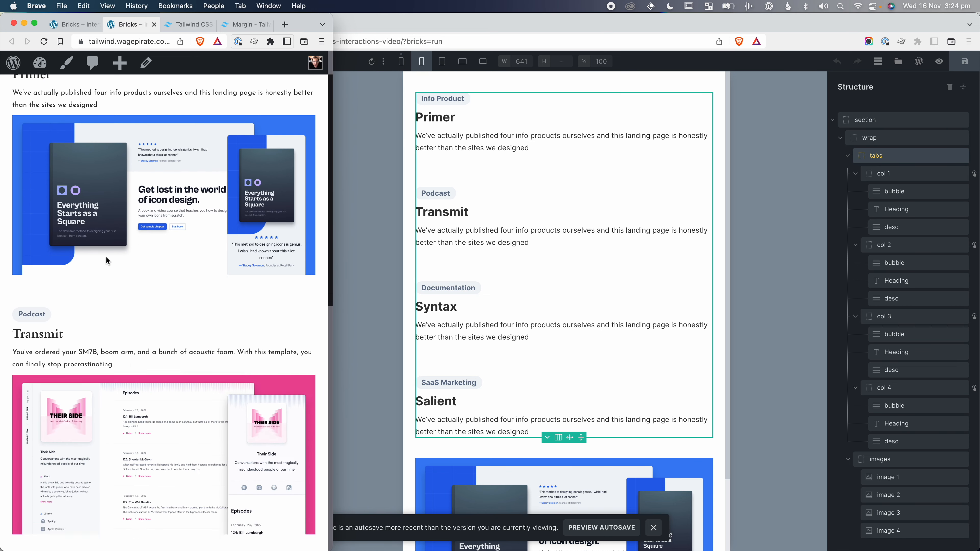
scroll(108, 261, up, 15)
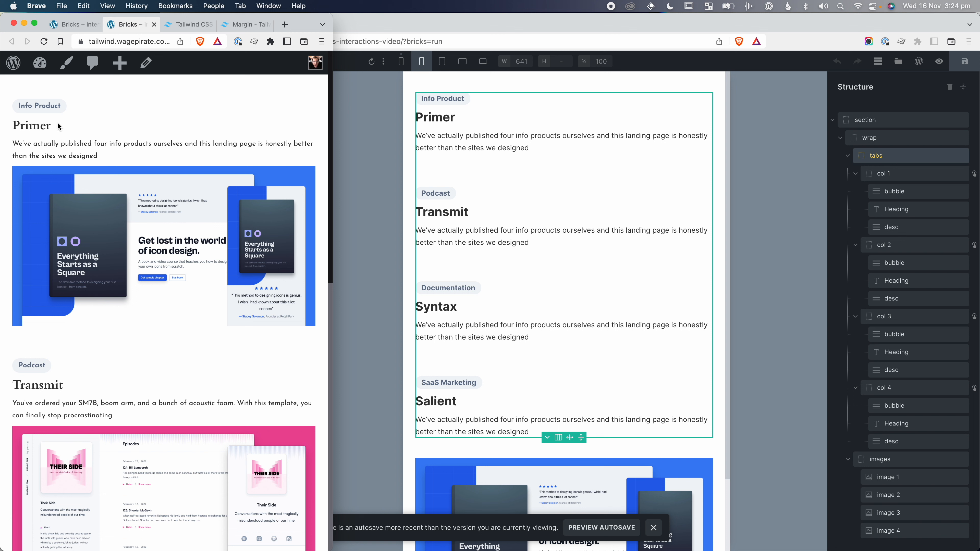
click(38, 94)
drag(50, 105, 54, 116)
key(ctrl+alt+Return)
click(387, 120)
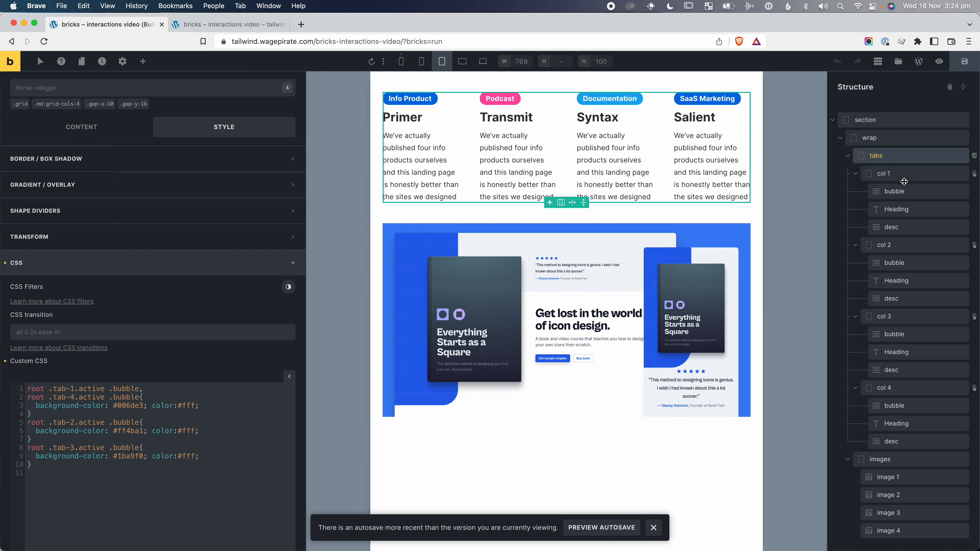
Remove the active class from col 2, col 3 and col 4
click(887, 245)
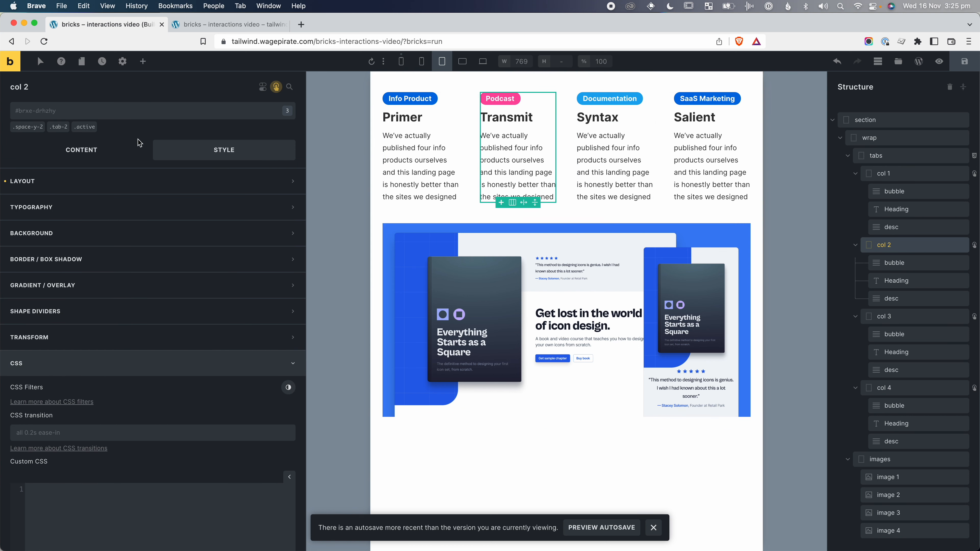
click(97, 121)
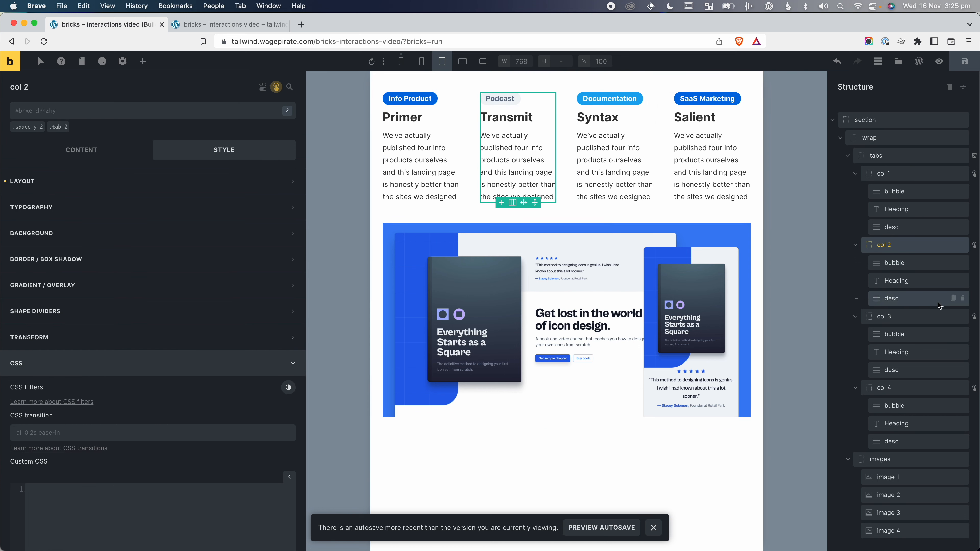
click(880, 316)
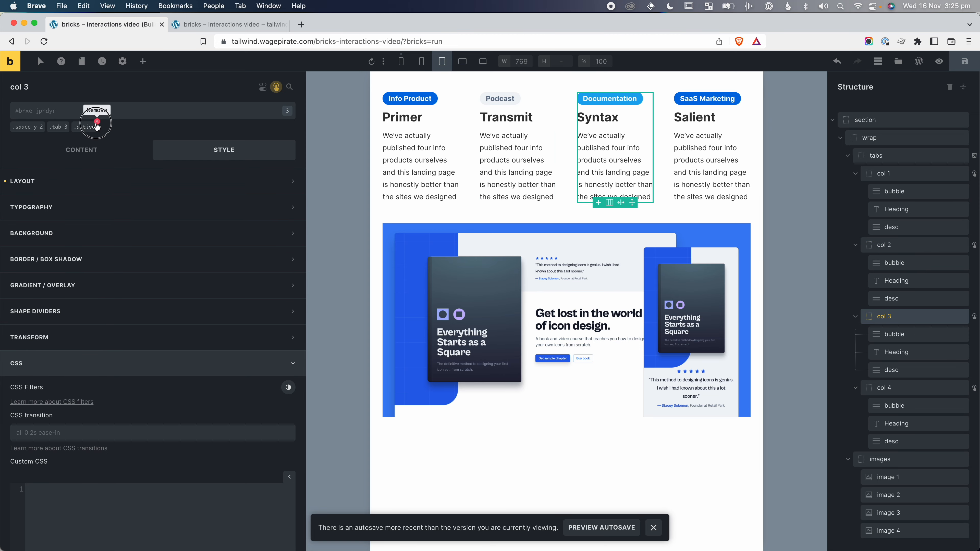
click(96, 127)
click(886, 388)
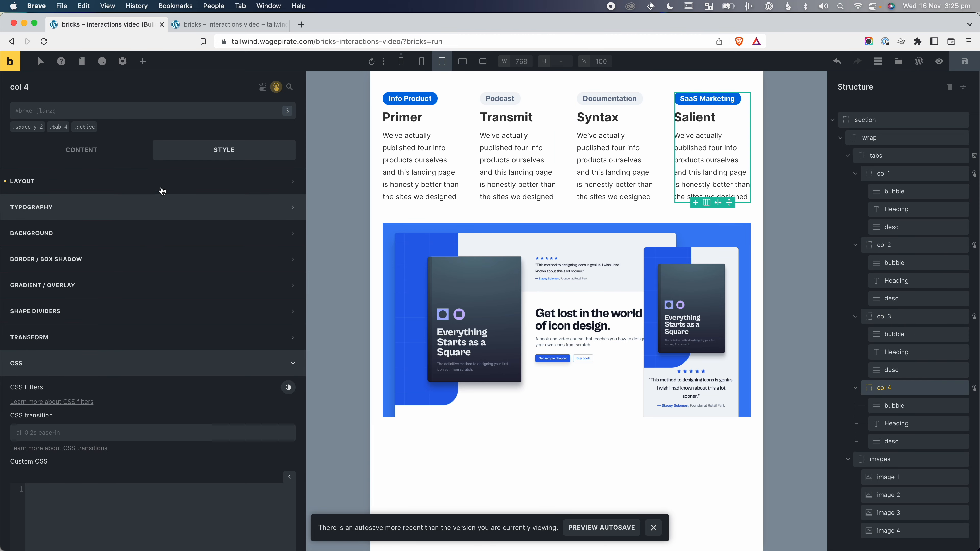
click(97, 124)
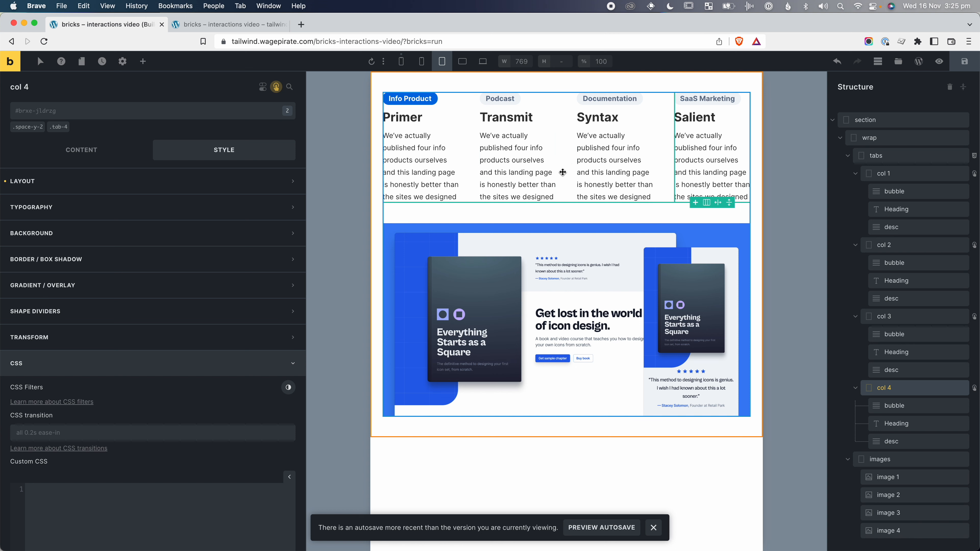
Add a third interaction to col 2 with the Click trigger and the Remove attribute action
click(901, 249)
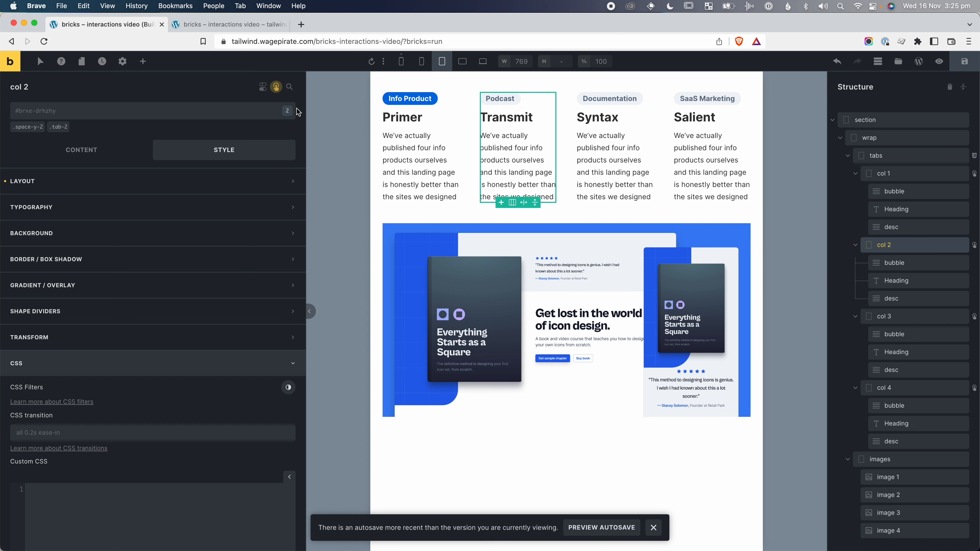
click(276, 87)
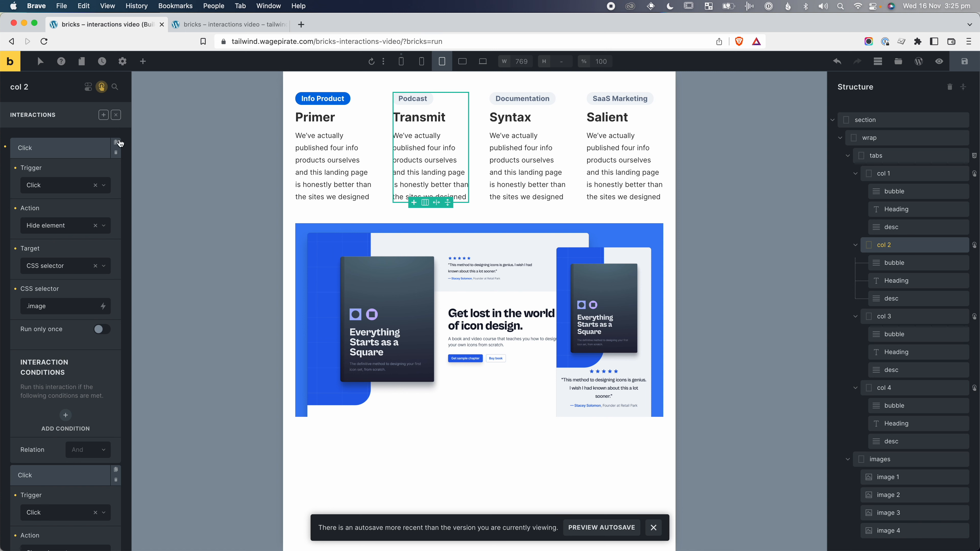
click(101, 117)
scroll(91, 239, down, 10)
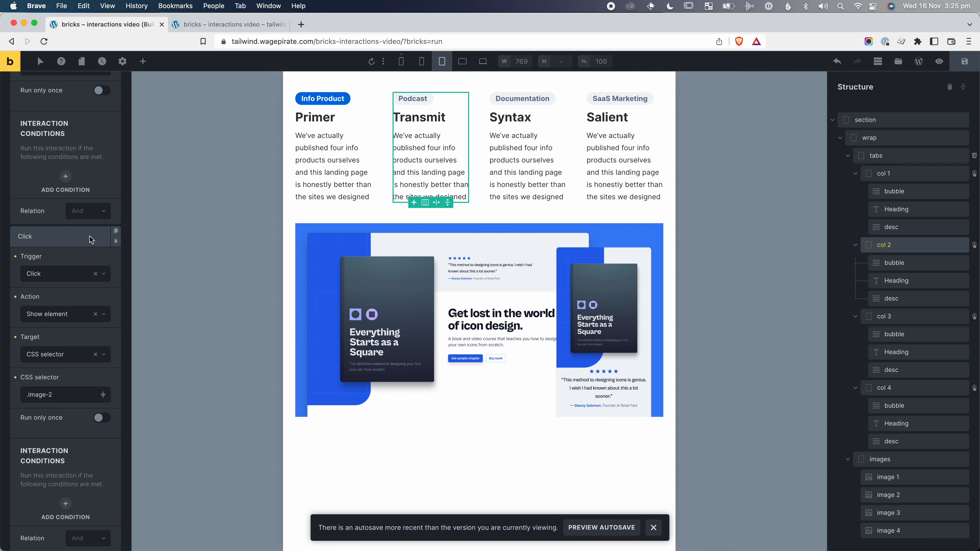
scroll(91, 239, down, 5)
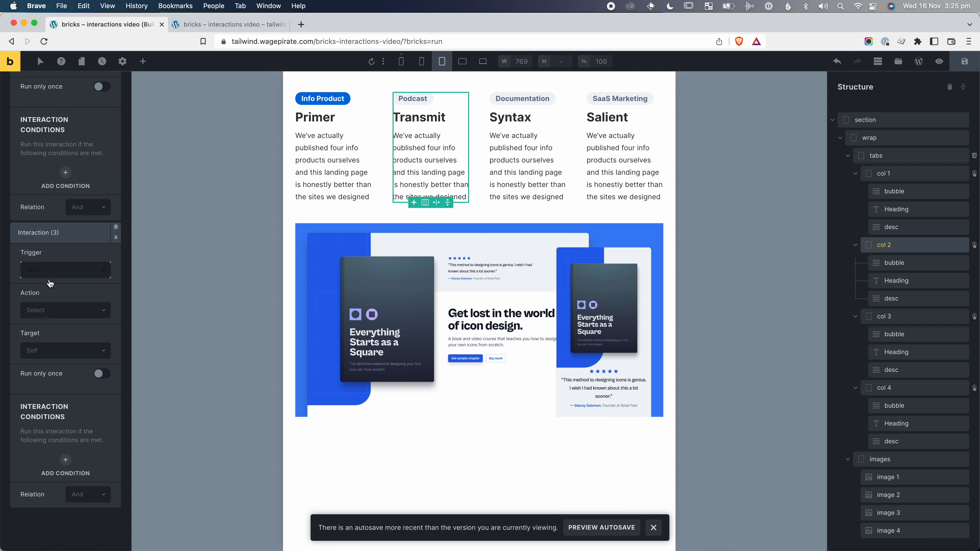
click(49, 272)
click(51, 300)
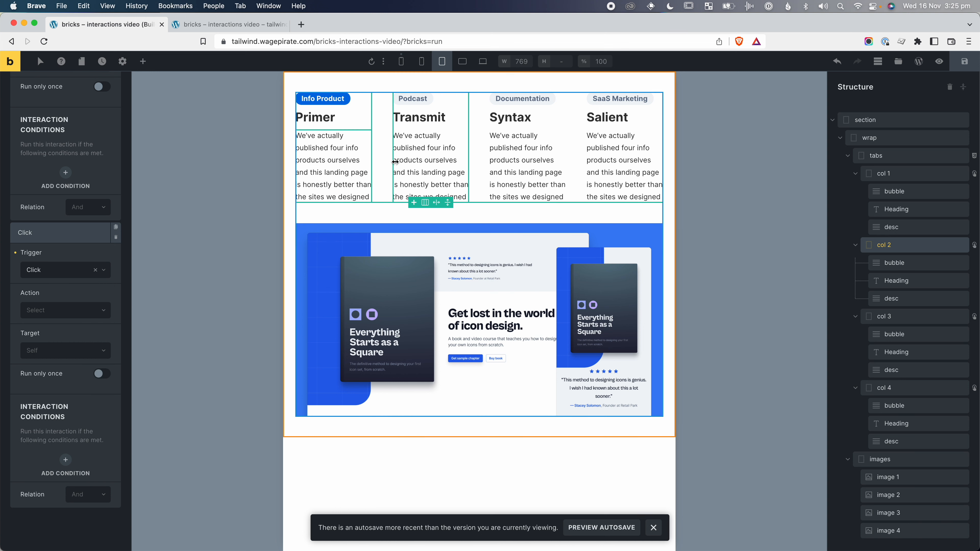
click(45, 314)
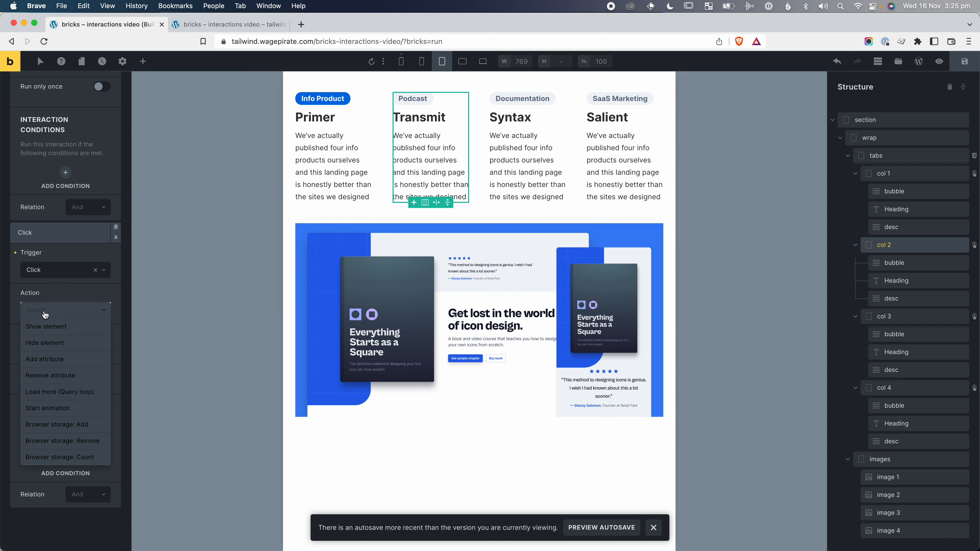
click(68, 376)
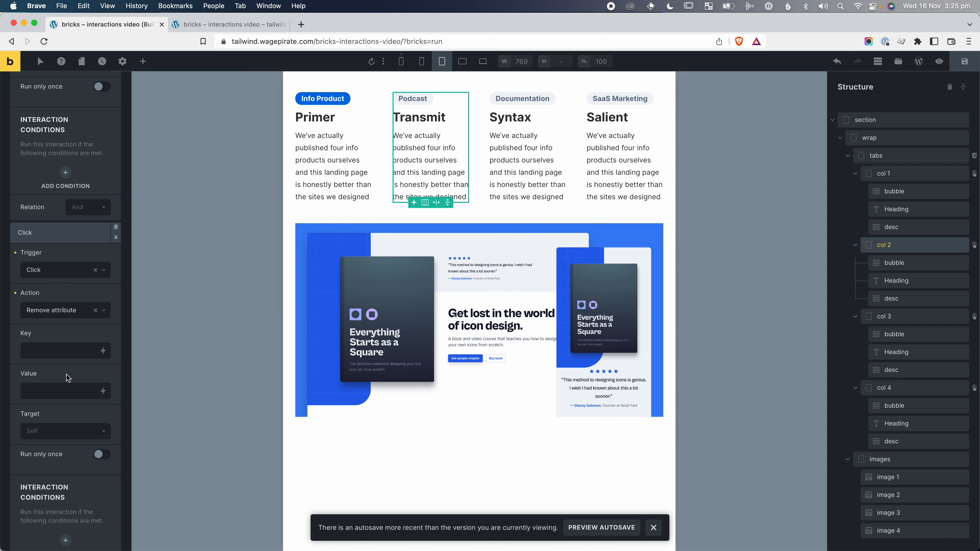
Make the interaction remove the class value active from the elements matching the CSS selector .tab
click(51, 349)
click(55, 434)
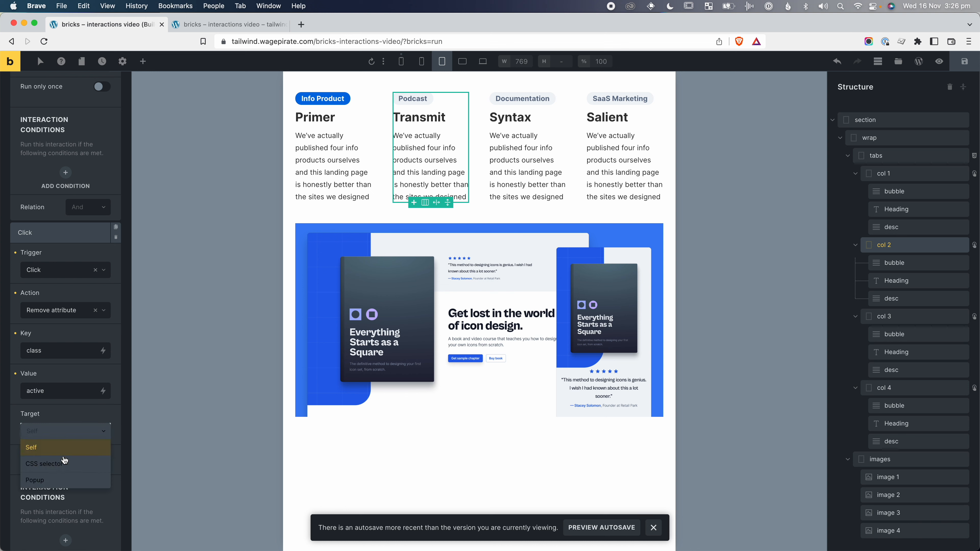
click(43, 458)
scroll(54, 452, down, 5)
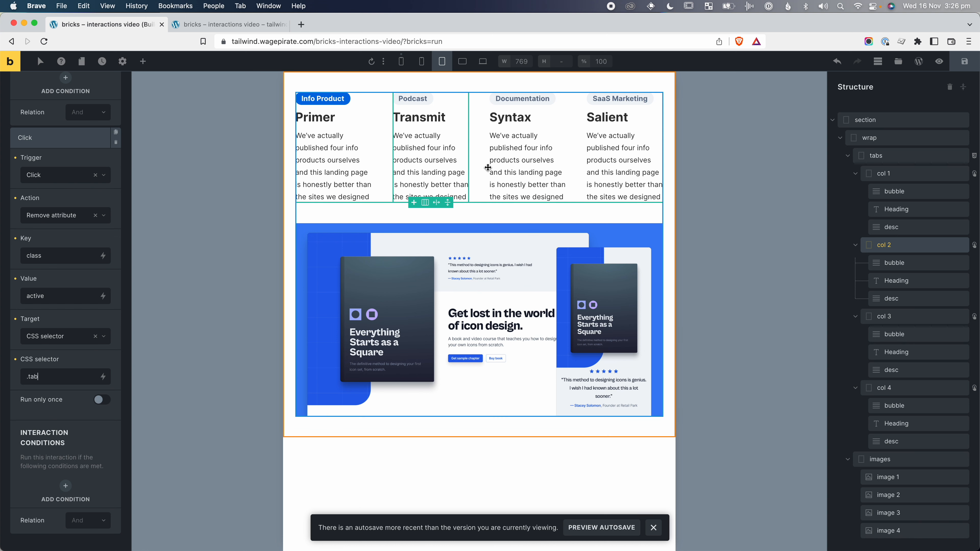
drag(27, 380, 48, 379)
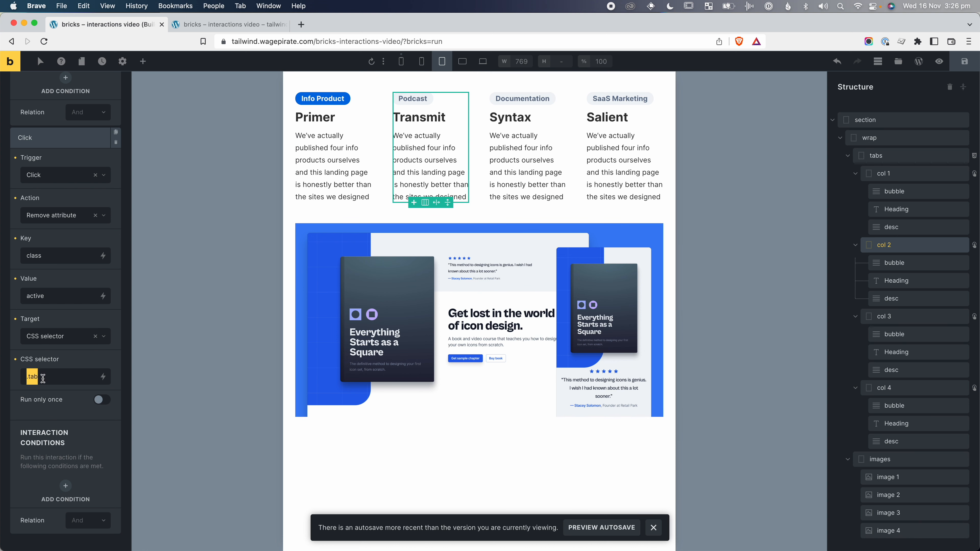
double_click(33, 377)
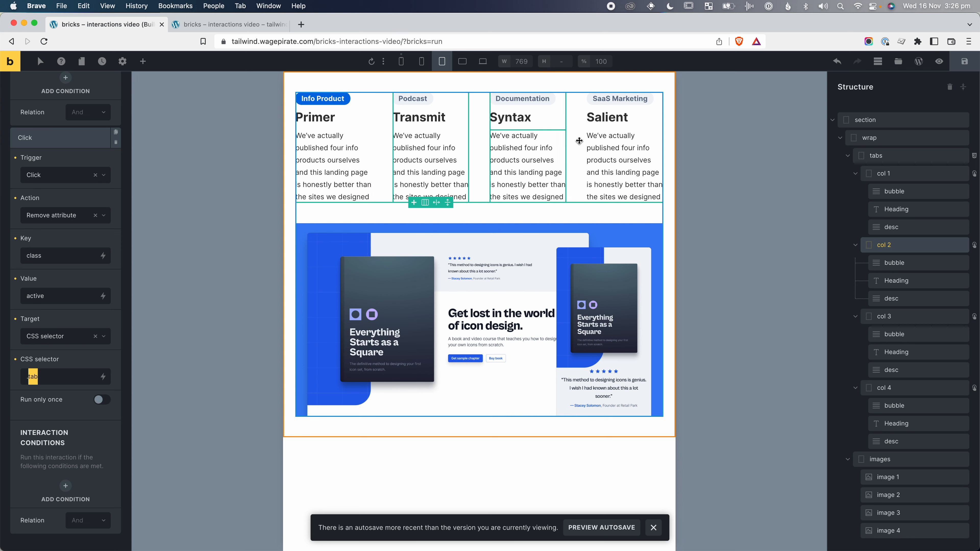
Add the class tab to col 1
click(905, 175)
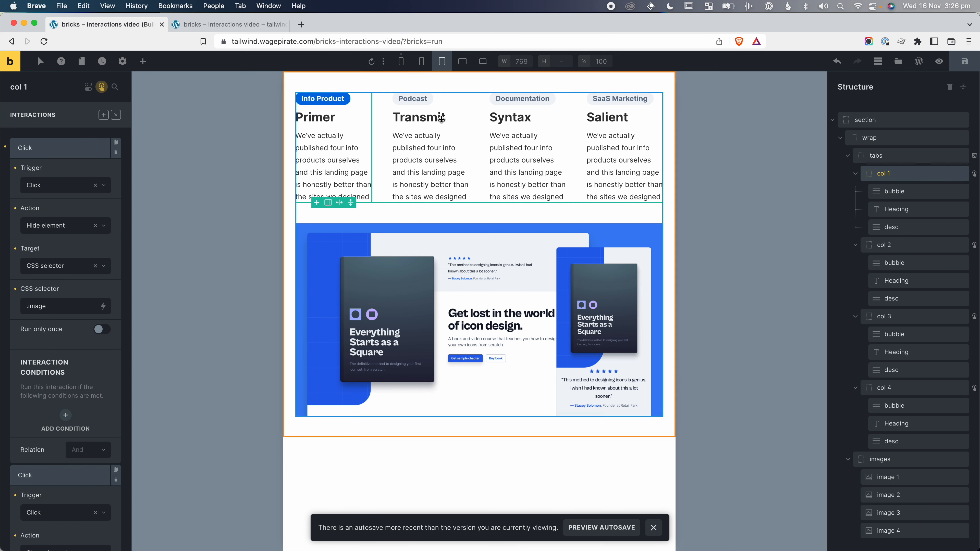
click(102, 87)
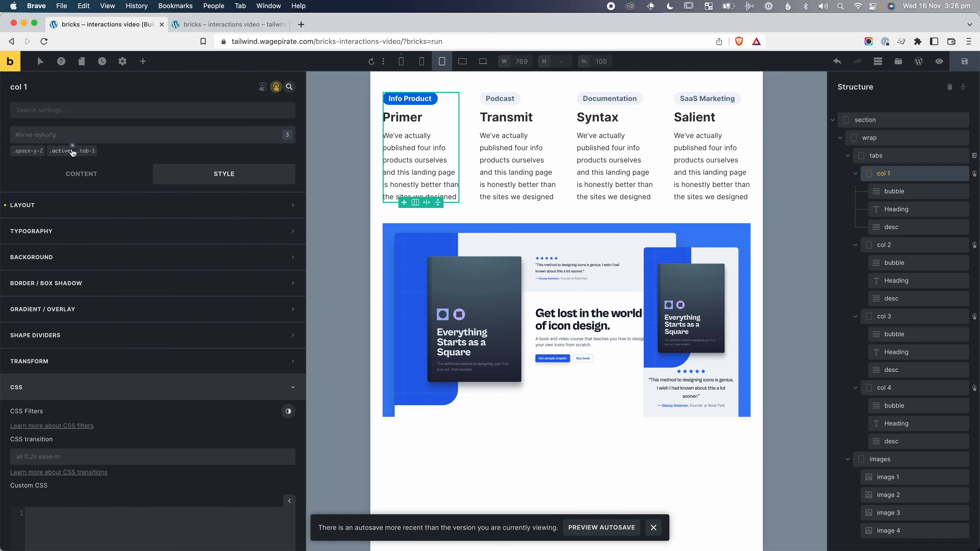
click(75, 133)
text(tab)
key(Escape)
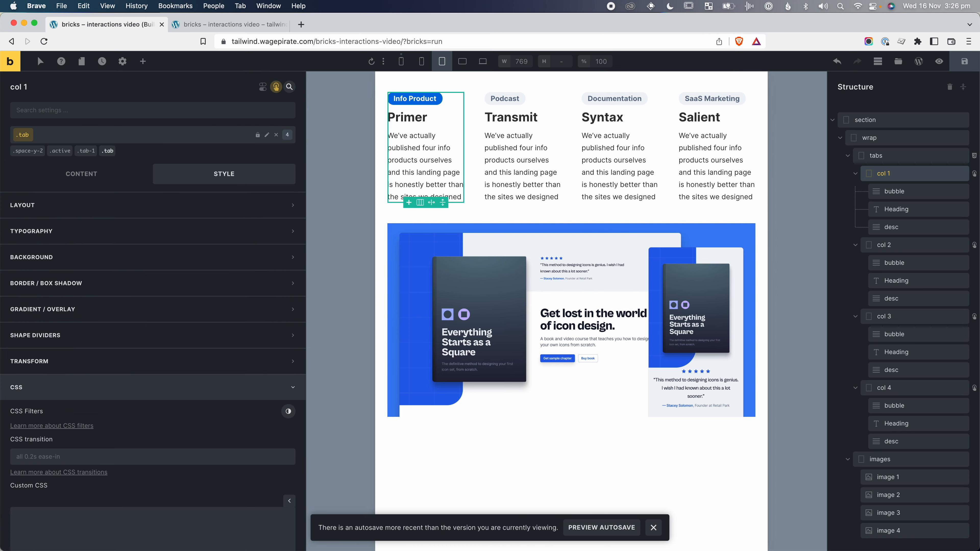
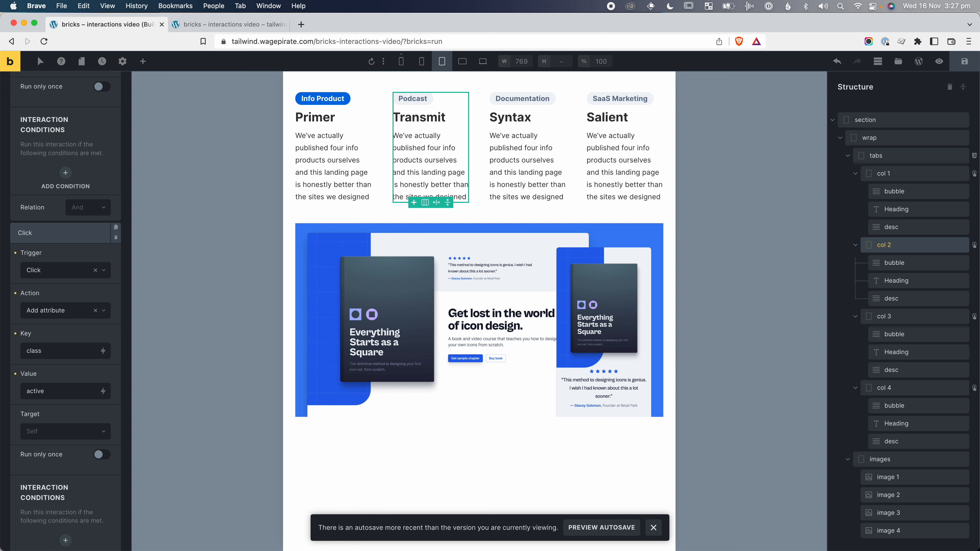
Inspect the first tab's div on the live page and activate the Podcast tab to check how the active class changes
scroll(26, 406, down, 1)
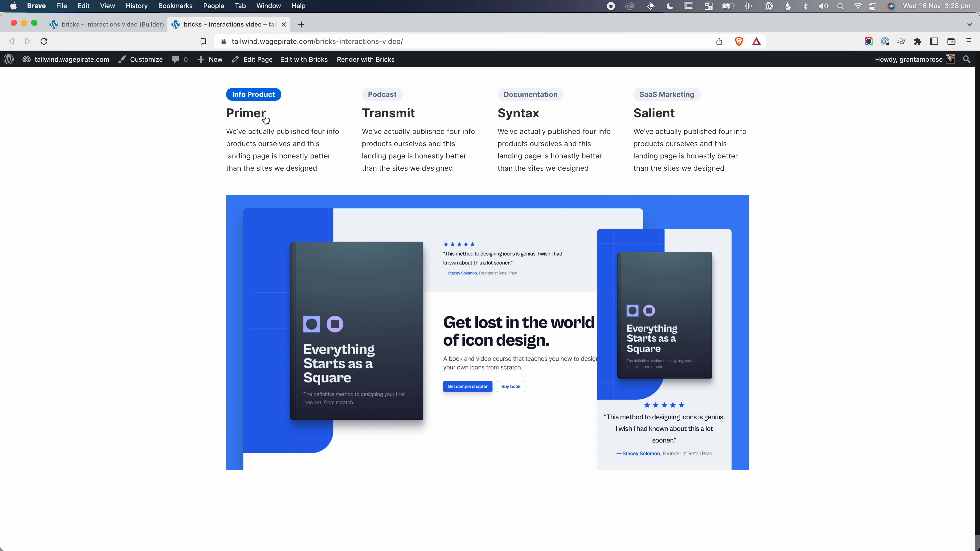
right_click(269, 141)
click(287, 306)
scroll(169, 450, down, 1)
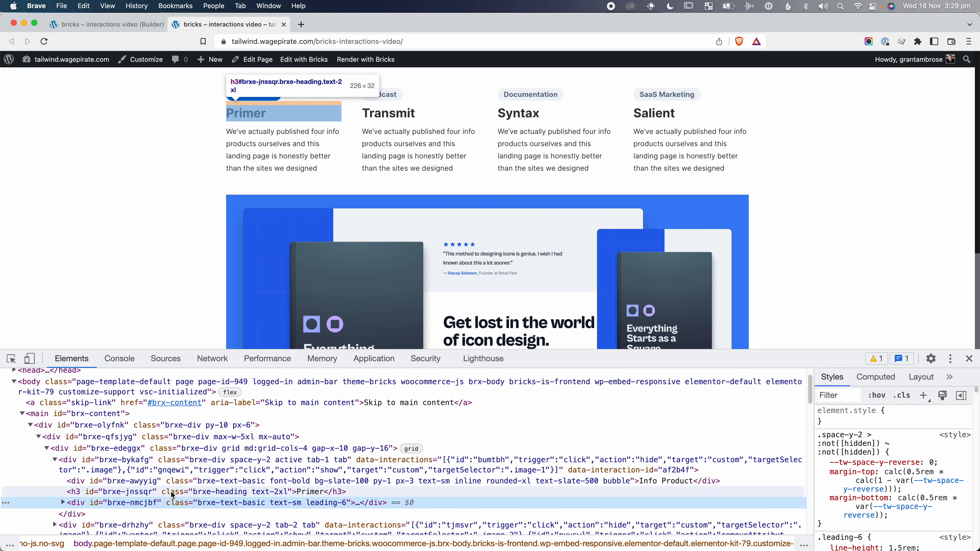
click(239, 465)
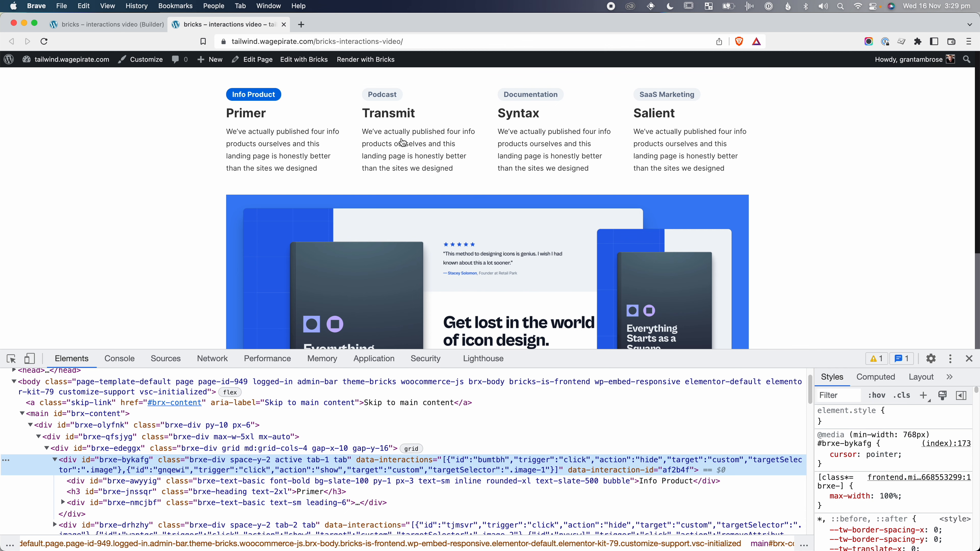
click(395, 139)
scroll(322, 500, down, 2)
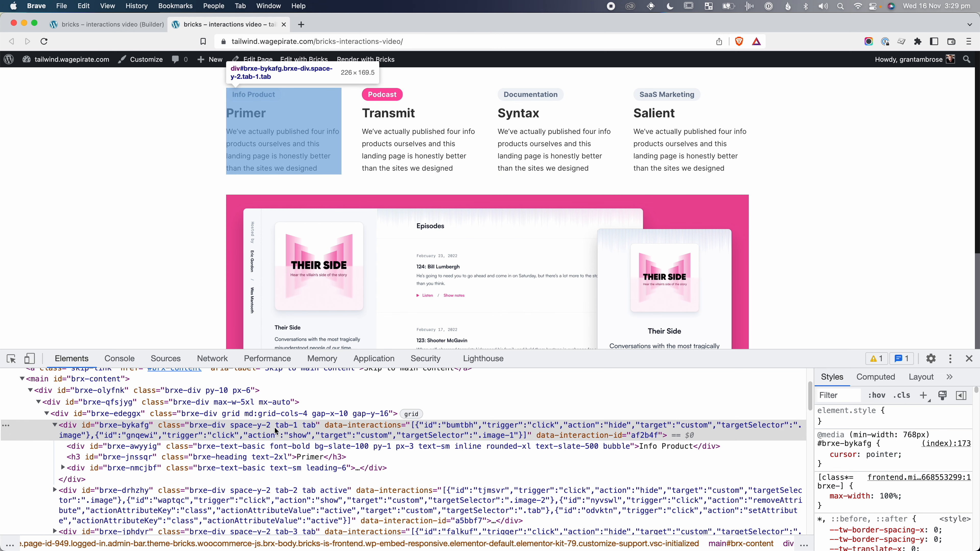
Inspect the Podcast tab's div and its bubble on the live page to check the active class and interaction attributes
click(338, 491)
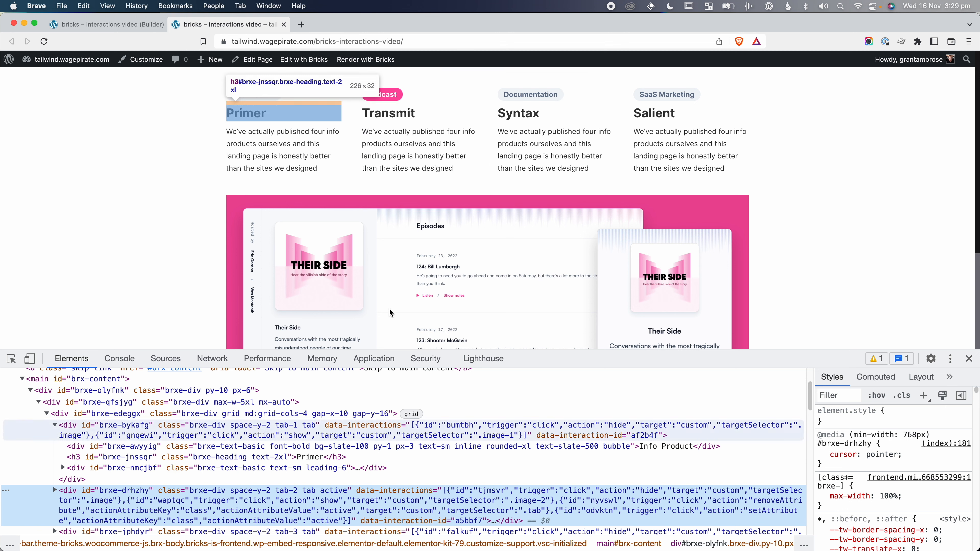
right_click(379, 97)
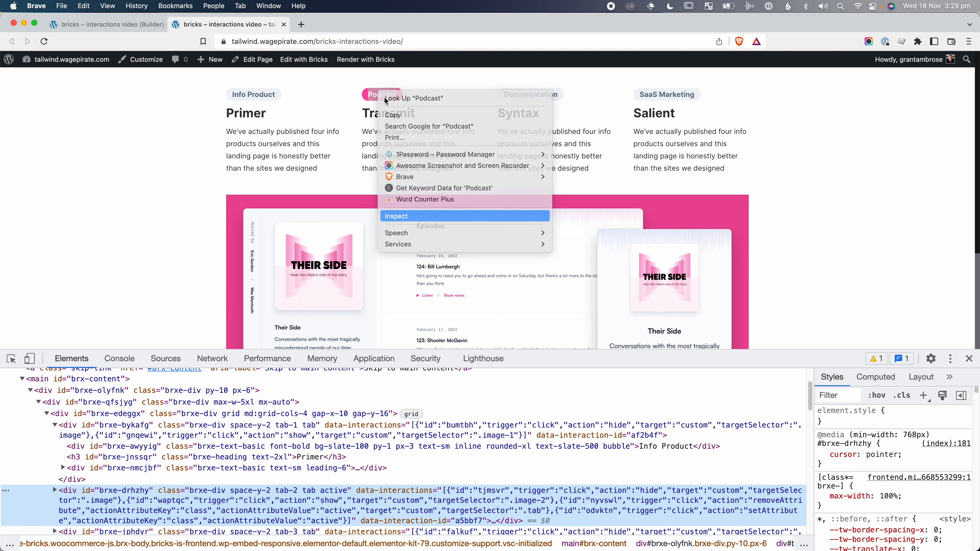
click(397, 213)
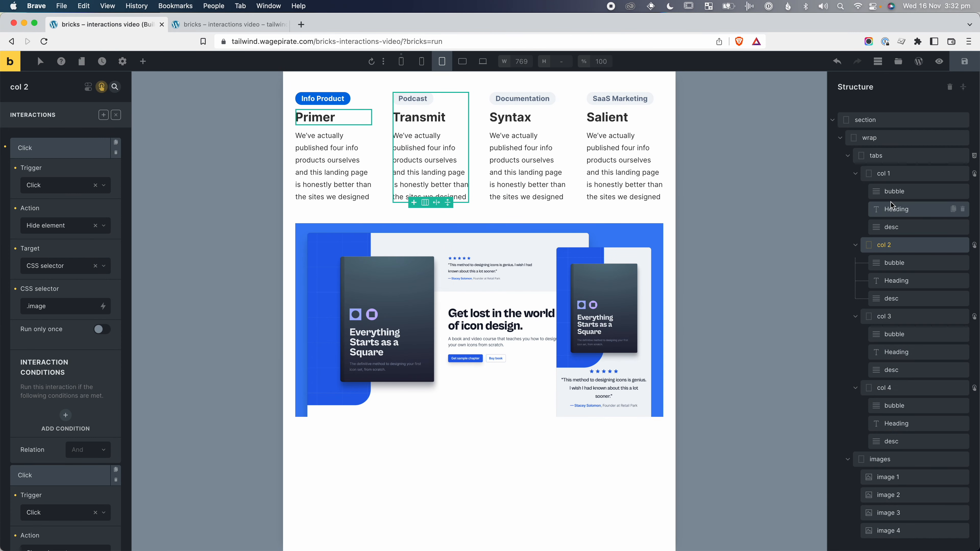
Add a third interaction to col 1 with the Click trigger and the Remove attribute action
click(884, 173)
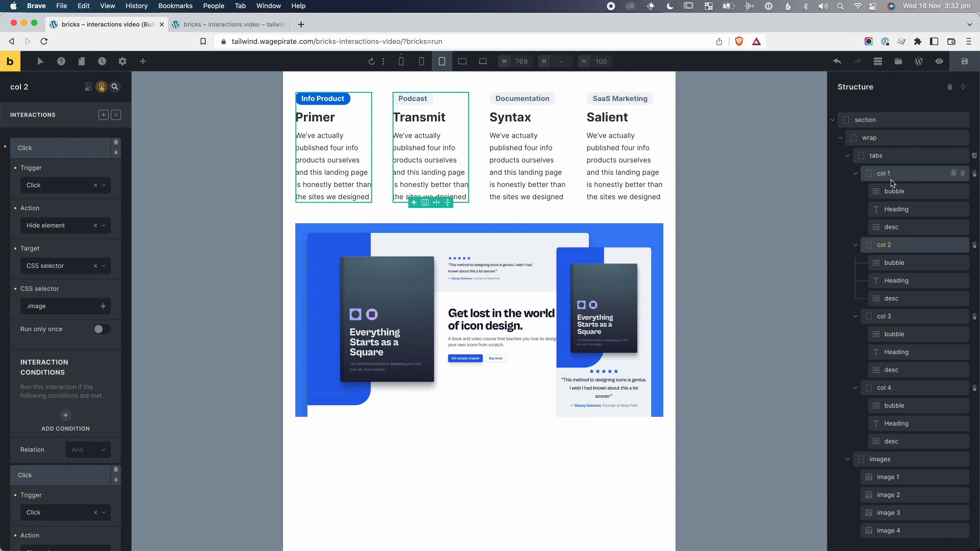
click(103, 115)
scroll(70, 228, down, 10)
scroll(71, 231, down, 5)
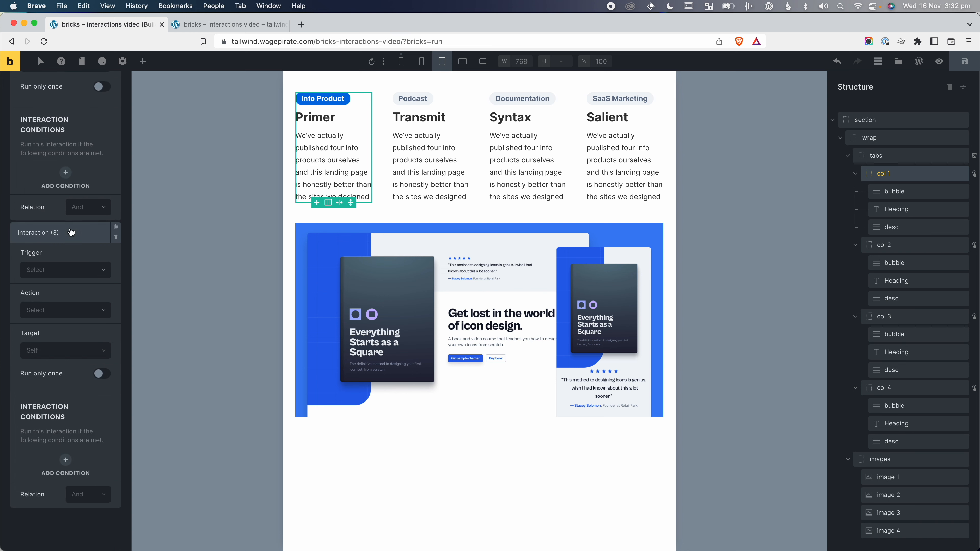
click(40, 270)
click(44, 302)
click(47, 310)
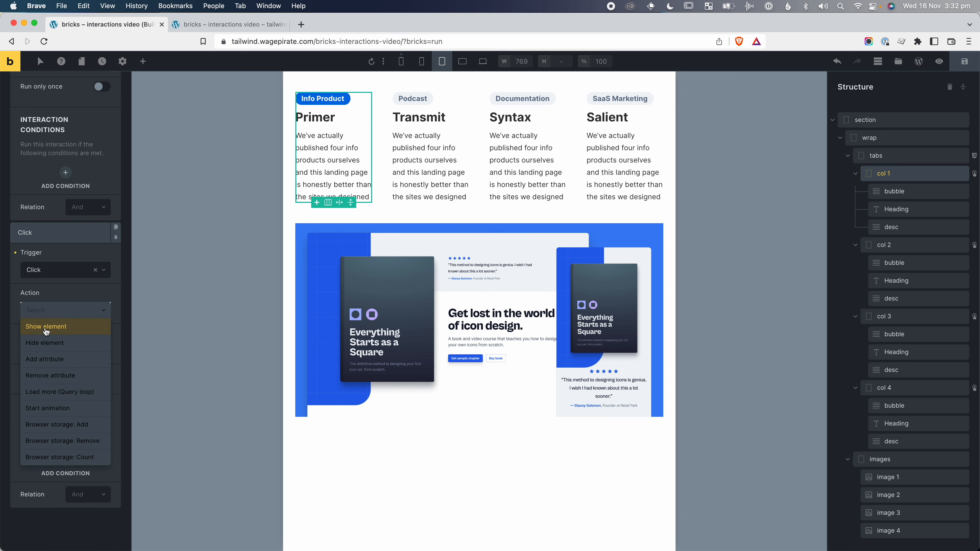
click(52, 373)
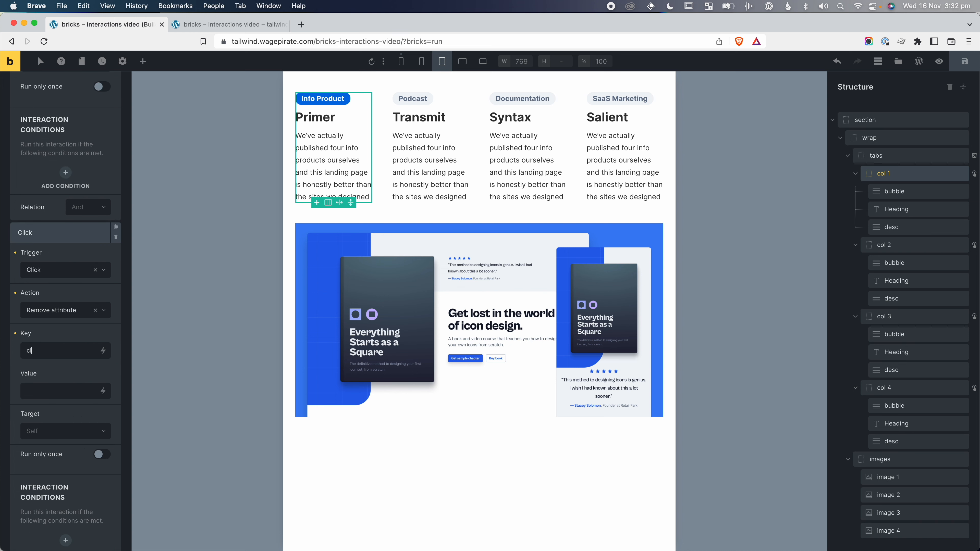
Make col 1's third interaction remove the class value active from elements matching the CSS selector .tab
text(active)
click(64, 431)
click(46, 463)
scroll(46, 413, down, 3)
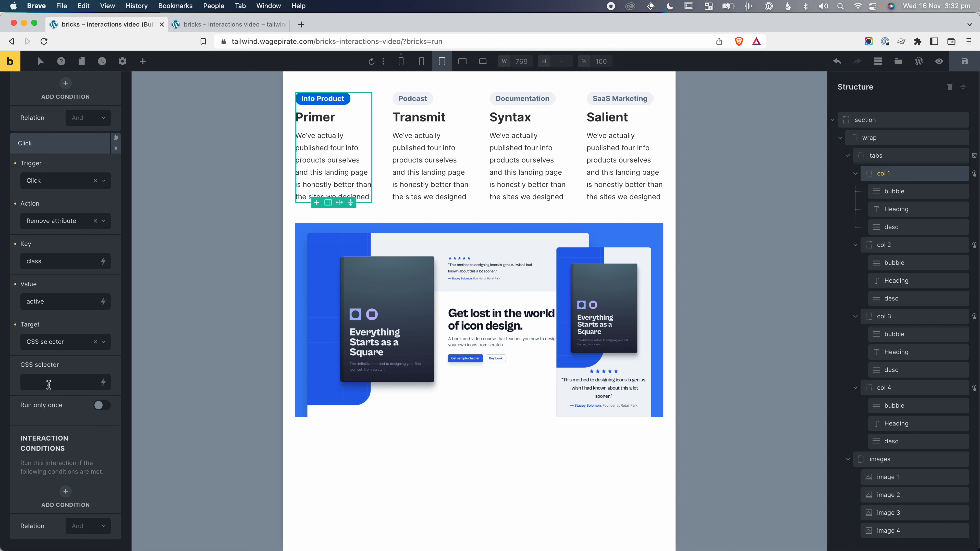
Add a fourth Click interaction to col 1 that adds the class value active to itself, and save the page
scroll(52, 382, up, 15)
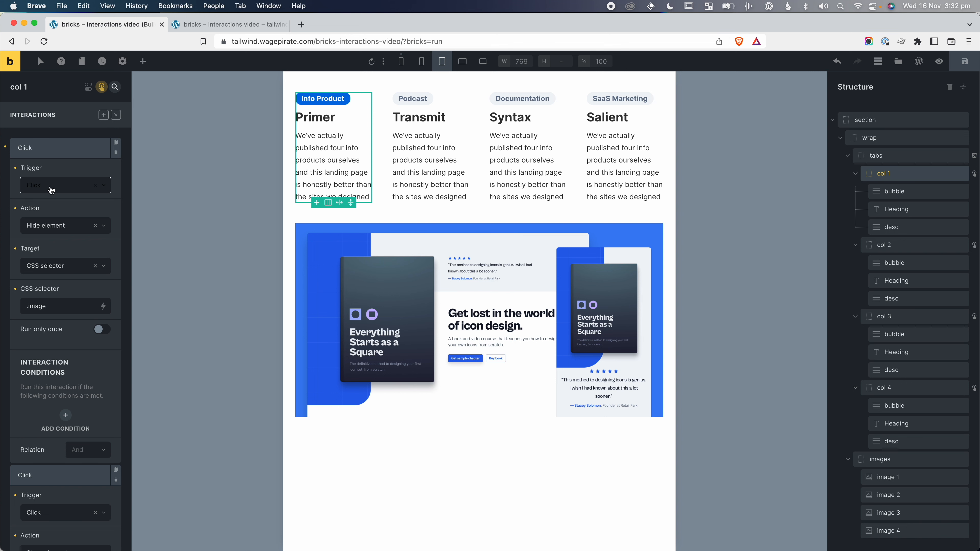
scroll(82, 232, down, 15)
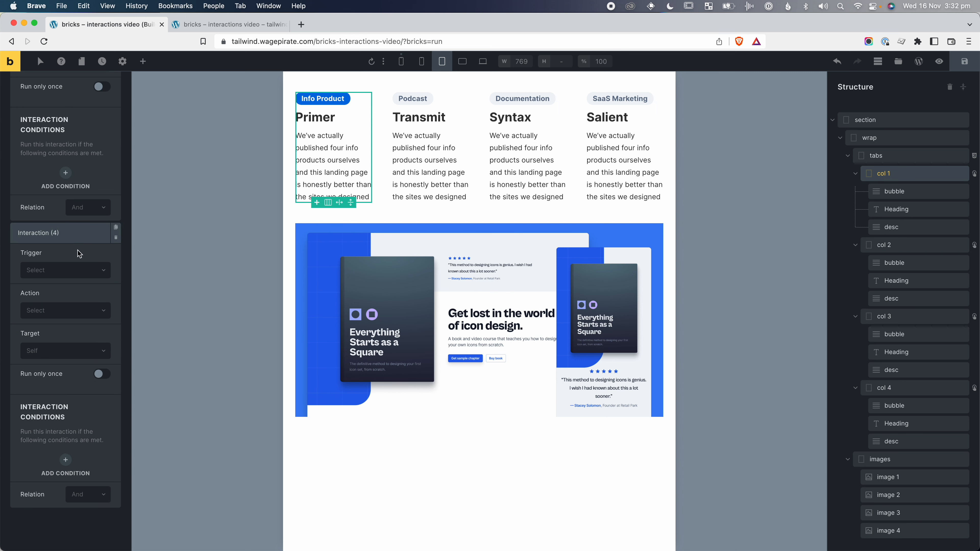
click(58, 272)
click(46, 303)
click(52, 311)
click(53, 359)
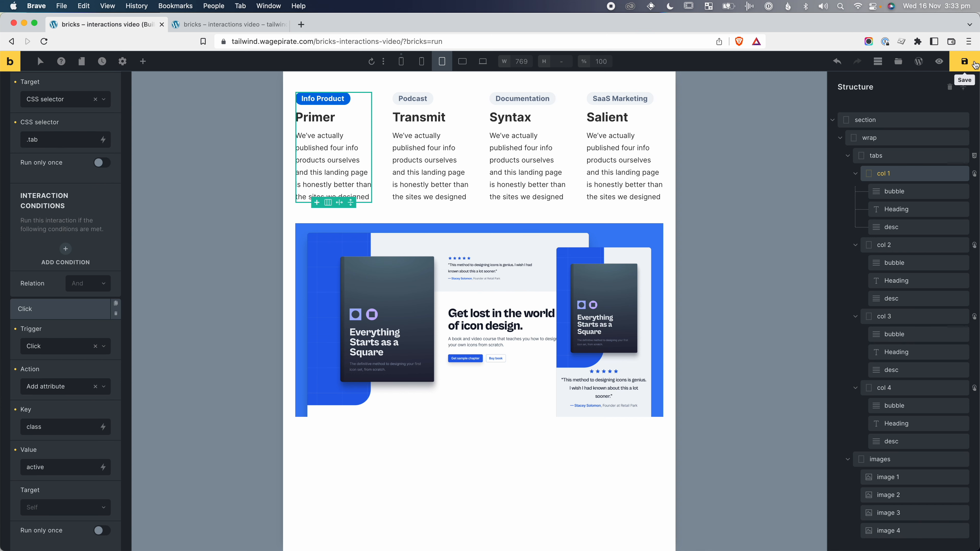
click(965, 62)
Reload the live page and alternate between the Info Product and Podcast tabs to test the active bubble and image swap
click(235, 24)
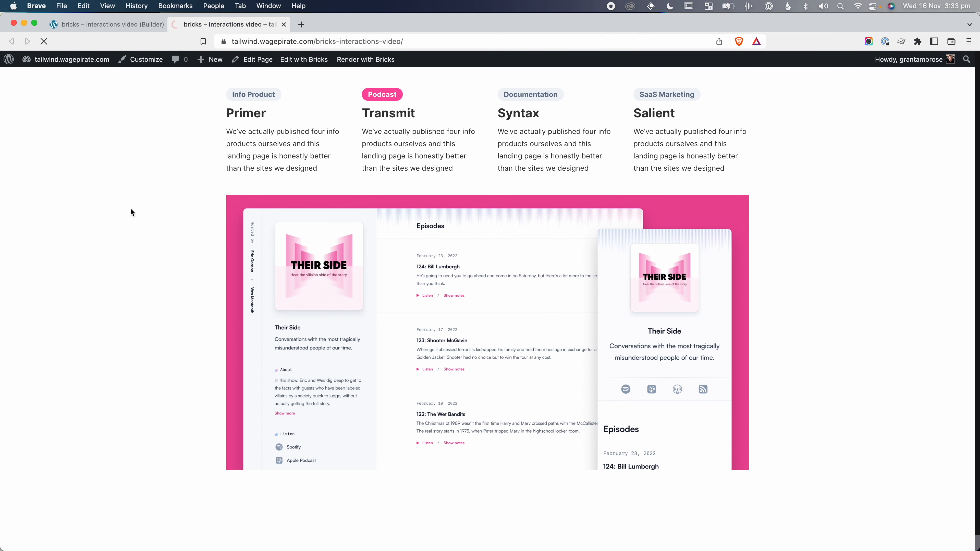
click(250, 93)
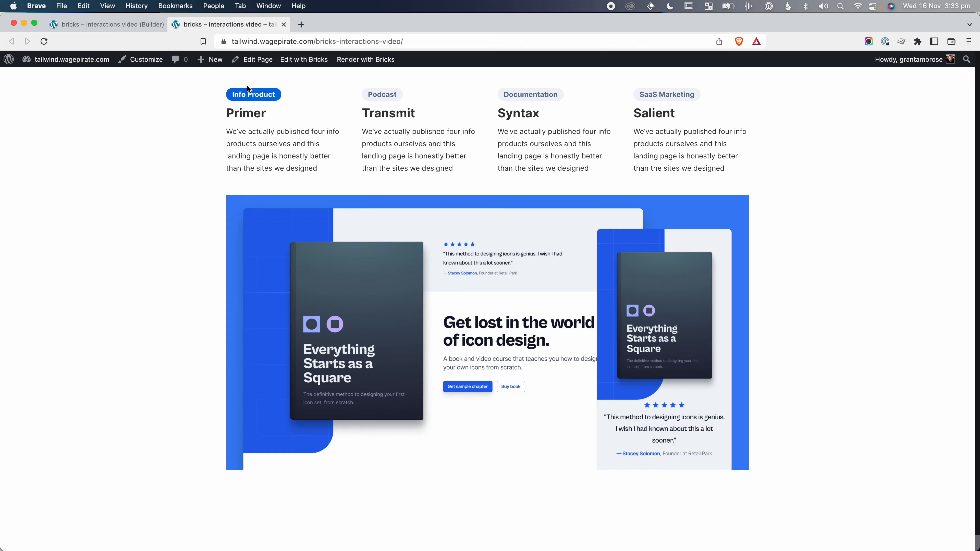
click(414, 156)
click(266, 137)
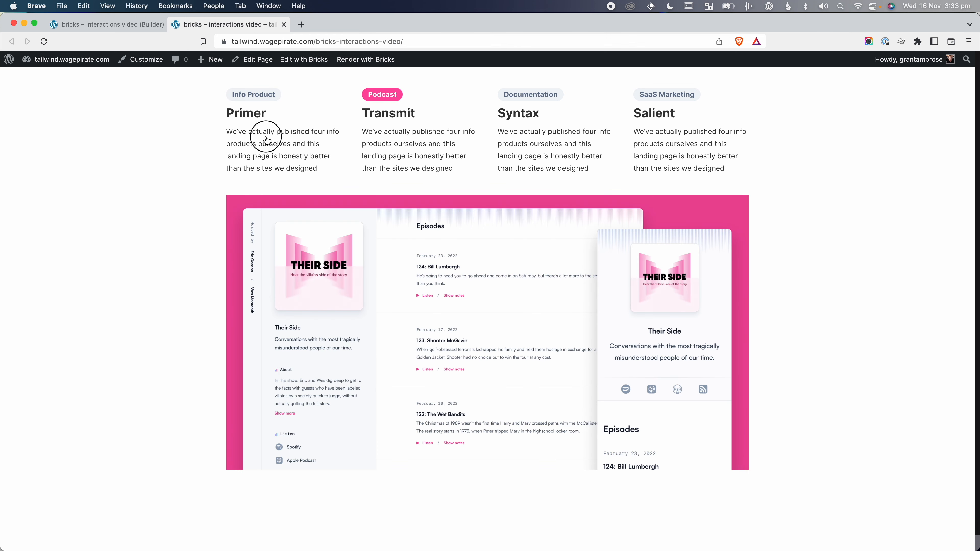
click(392, 136)
click(287, 140)
click(393, 151)
click(260, 147)
Return to the builder and add a third interaction to col 3 with the Click trigger and the Remove attribute action
click(127, 30)
click(921, 320)
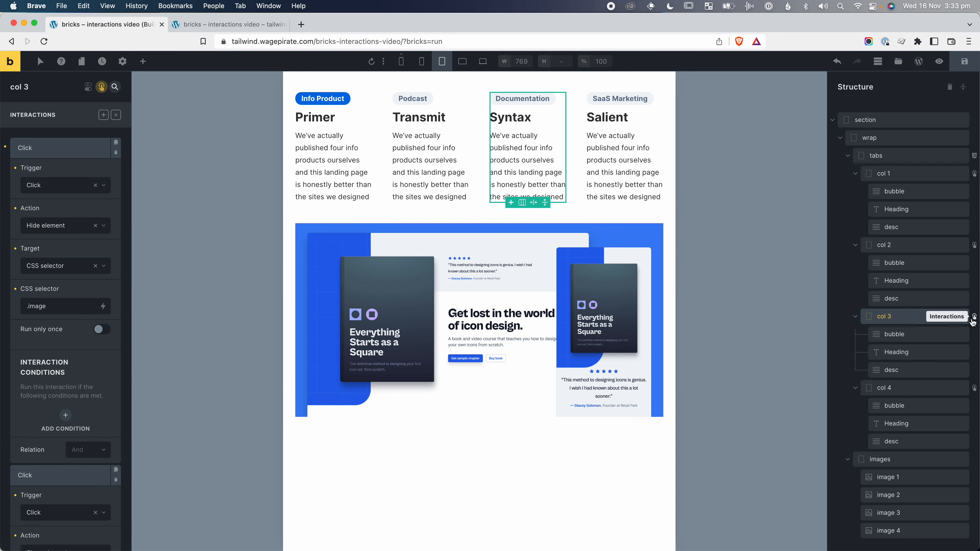
click(103, 115)
scroll(60, 204, down, 6)
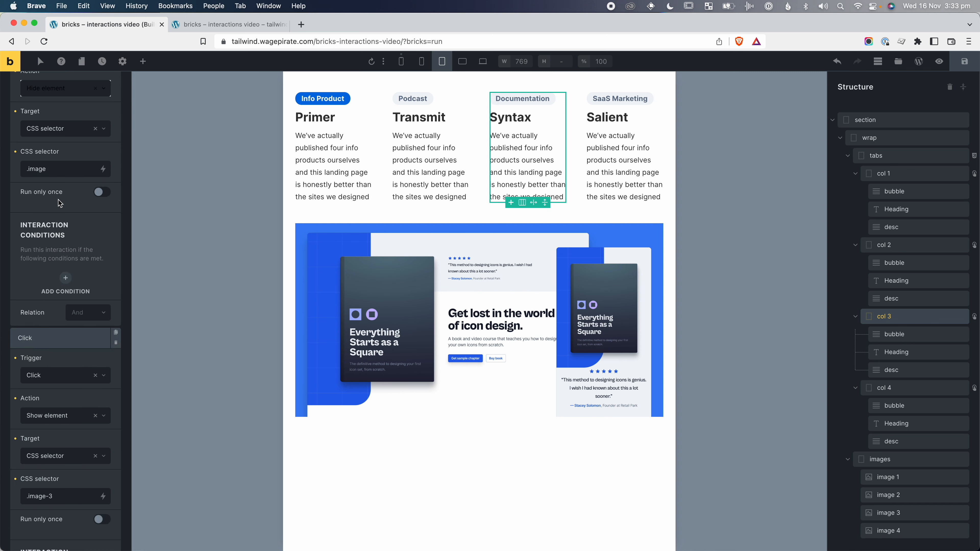
click(58, 270)
click(42, 286)
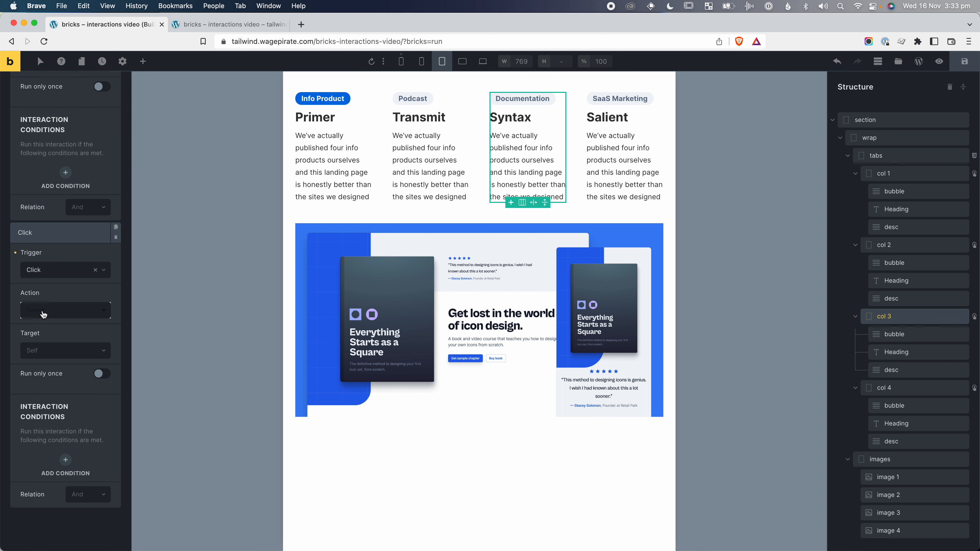
click(57, 310)
click(53, 371)
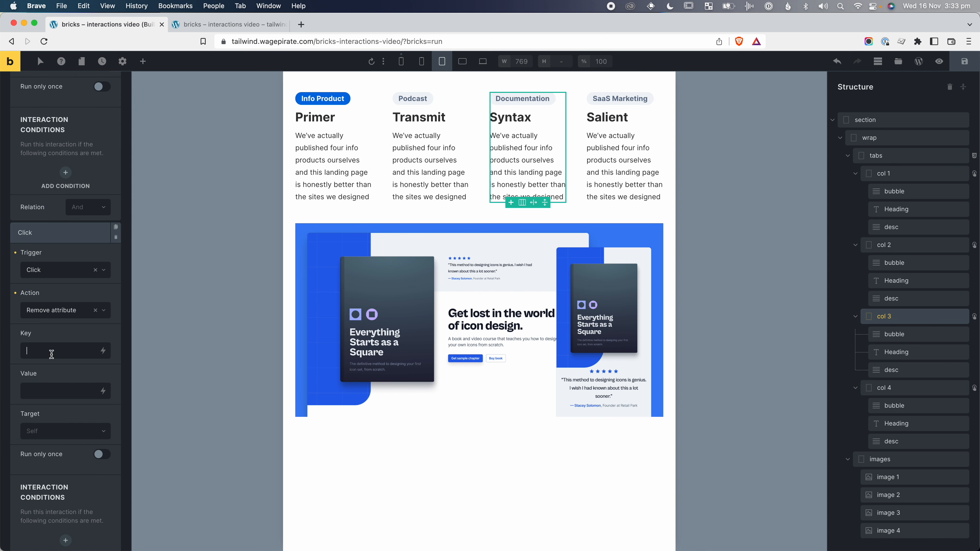
Make col 3's third interaction remove the class value active from elements matching the CSS selector .tab
click(66, 437)
click(61, 466)
scroll(61, 469, down, 2)
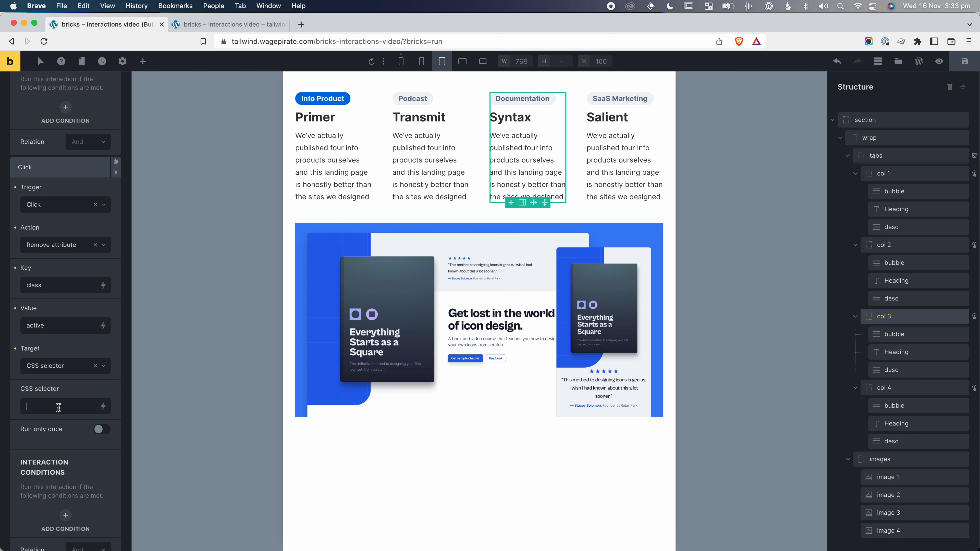
Add a fourth Click interaction to col 3 that adds the class value active to itself, and save the page
scroll(77, 232, up, 10)
click(99, 109)
click(58, 270)
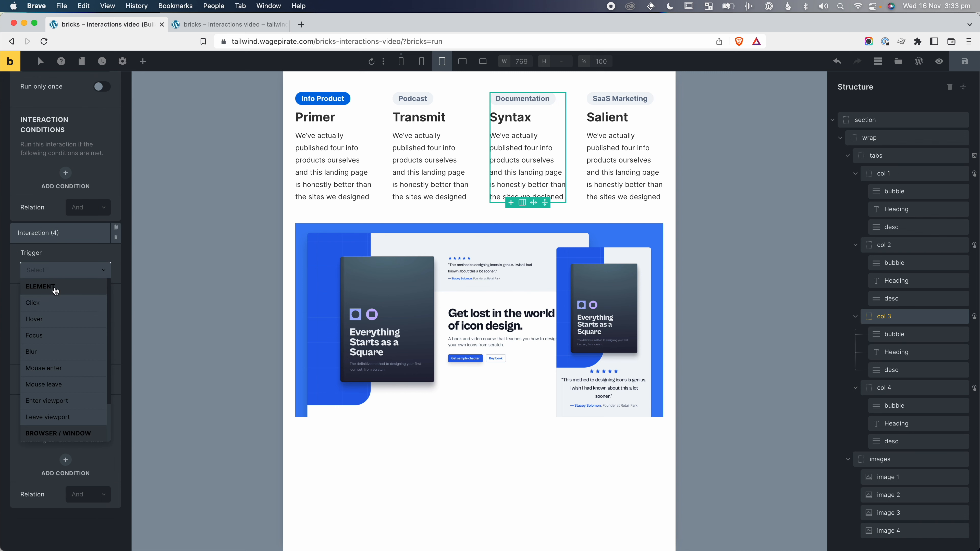
click(54, 302)
click(54, 314)
click(58, 361)
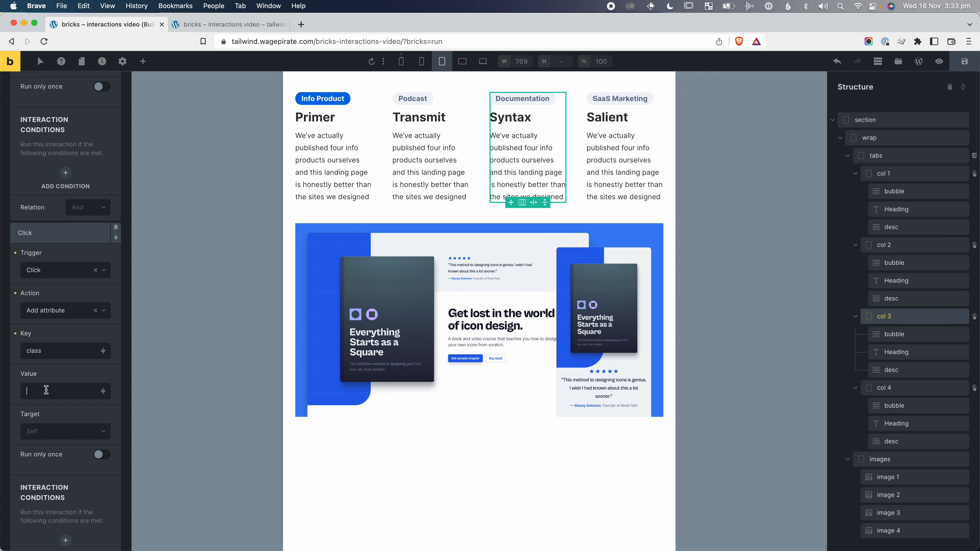
click(965, 61)
Reload the live page and switch among the Info Product, Podcast and Documentation tabs to test their active state
key(ctrl+Tab)
key(super+r)
click(413, 136)
click(586, 127)
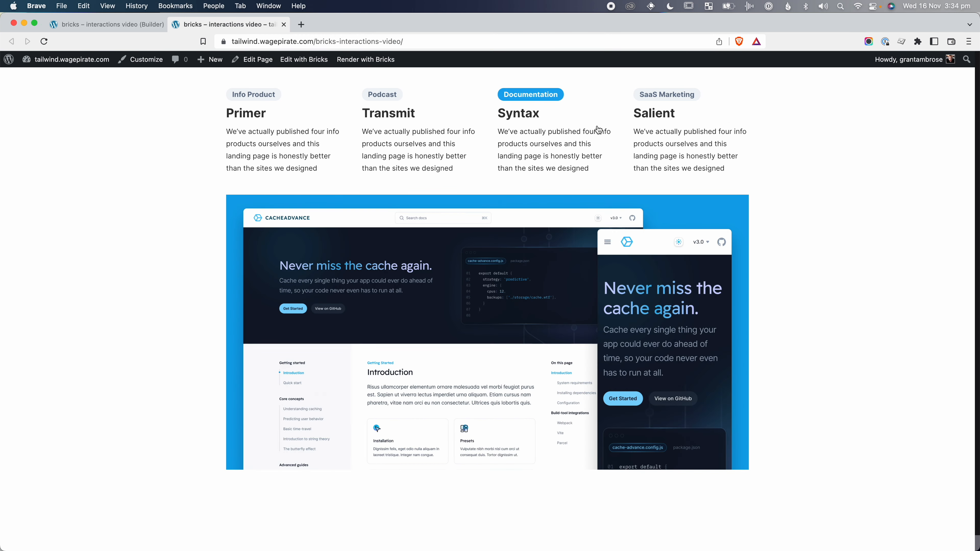
click(397, 126)
click(292, 122)
click(394, 128)
click(549, 133)
click(443, 133)
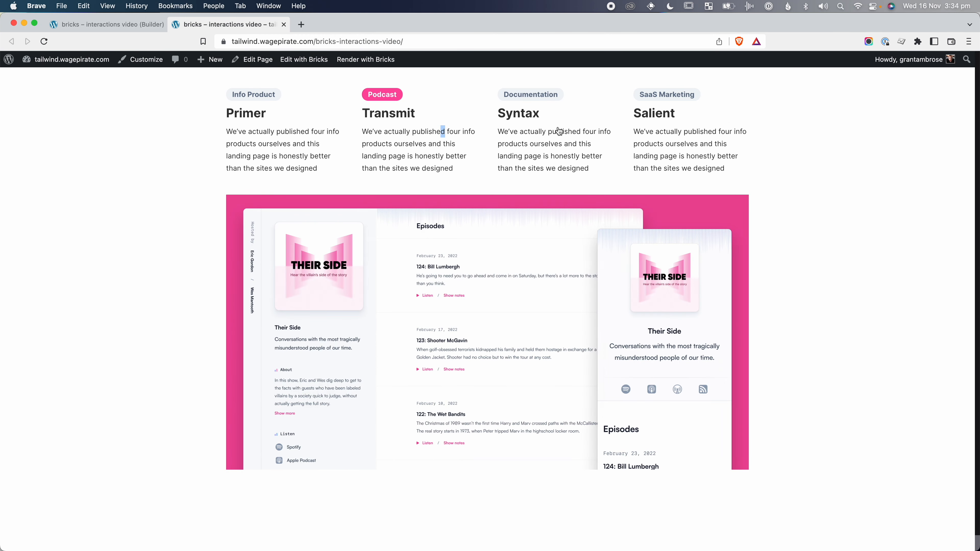
click(558, 132)
click(464, 135)
click(536, 135)
Add a third Click interaction to col 4 that removes the class value active from elements matching the CSS selector .tab
click(131, 25)
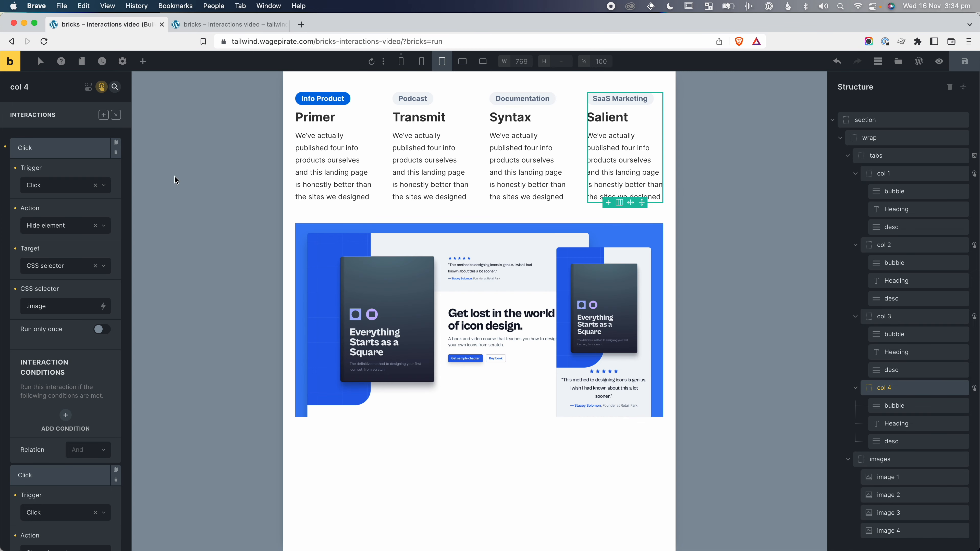
click(103, 115)
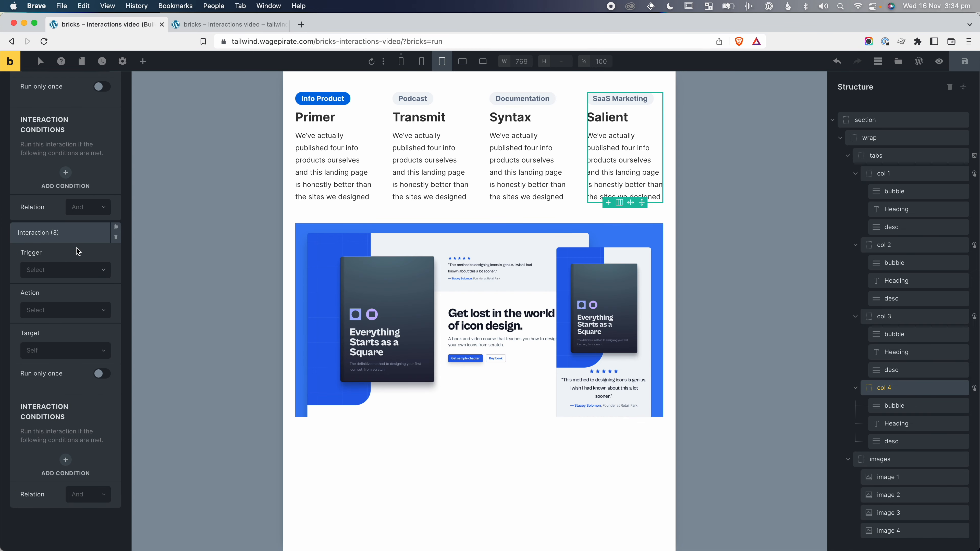
click(58, 270)
click(61, 308)
click(61, 311)
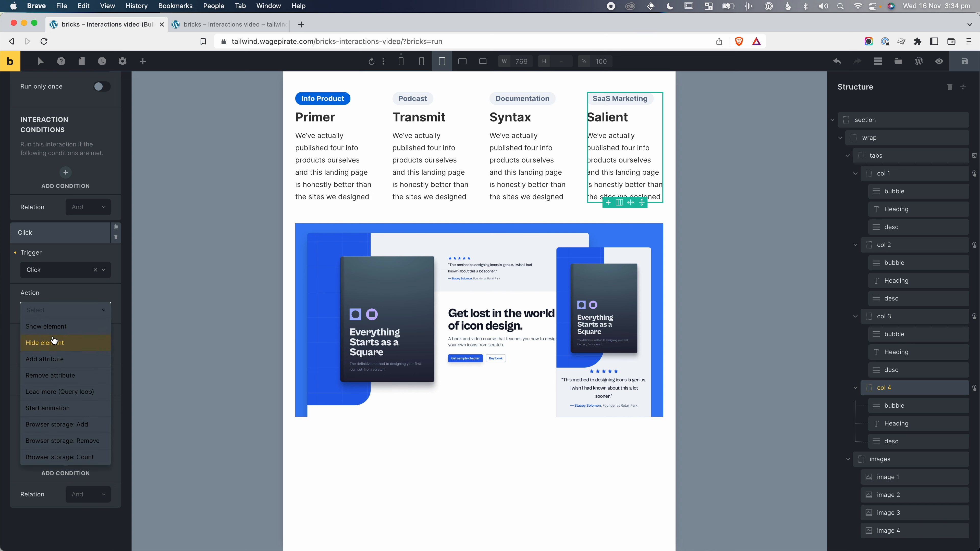
click(52, 375)
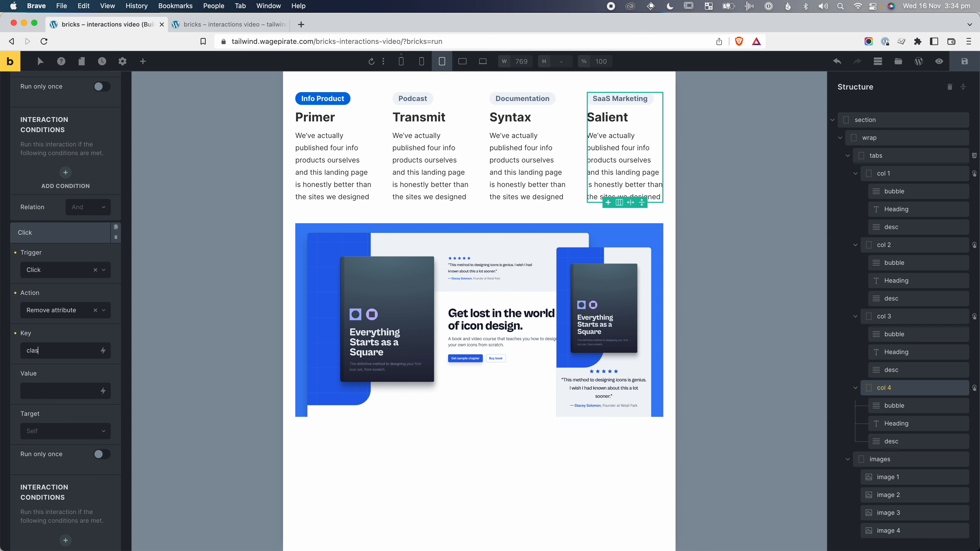
click(62, 430)
click(46, 460)
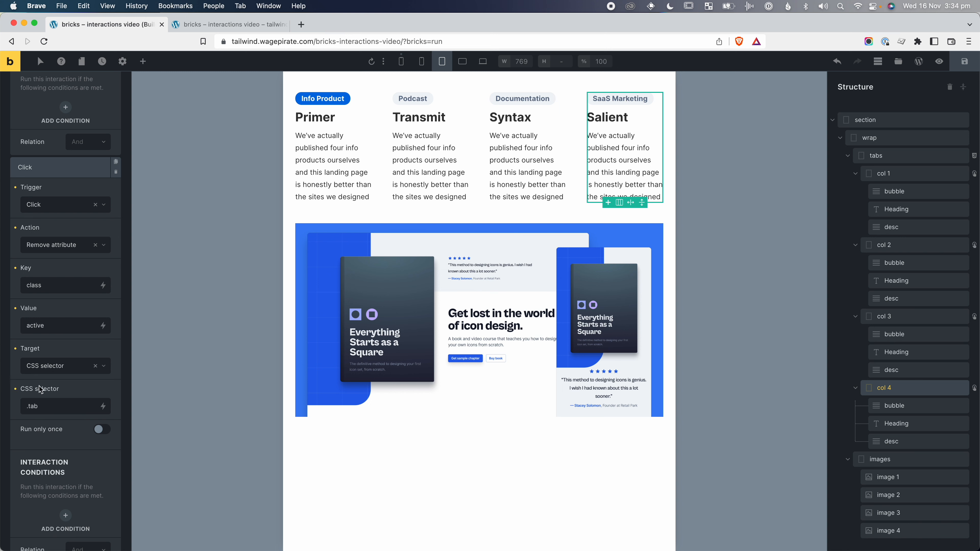
Add a fourth Click interaction to col 4 that adds the class value active to itself, and save the page
scroll(42, 382, up, 15)
click(104, 112)
scroll(101, 123, down, 20)
click(54, 272)
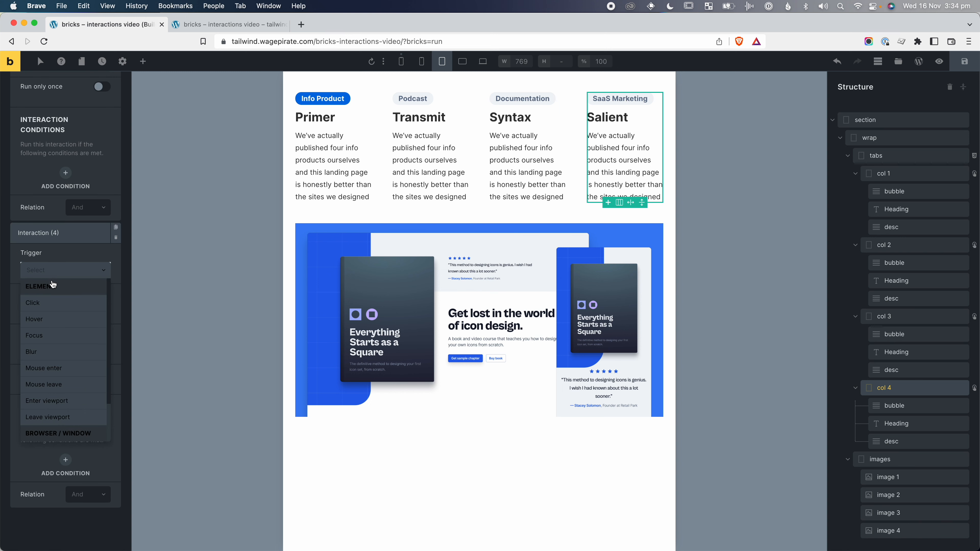
click(51, 302)
click(62, 310)
click(56, 366)
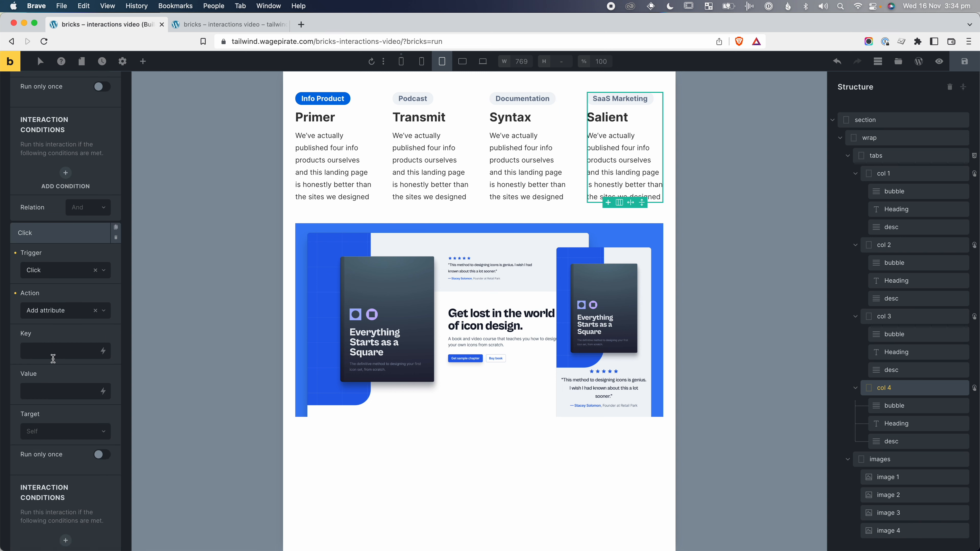
click(53, 355)
click(964, 61)
Reload the live page and switch through all four tabs to test the image swap and bubble colors
click(251, 28)
key(super+r)
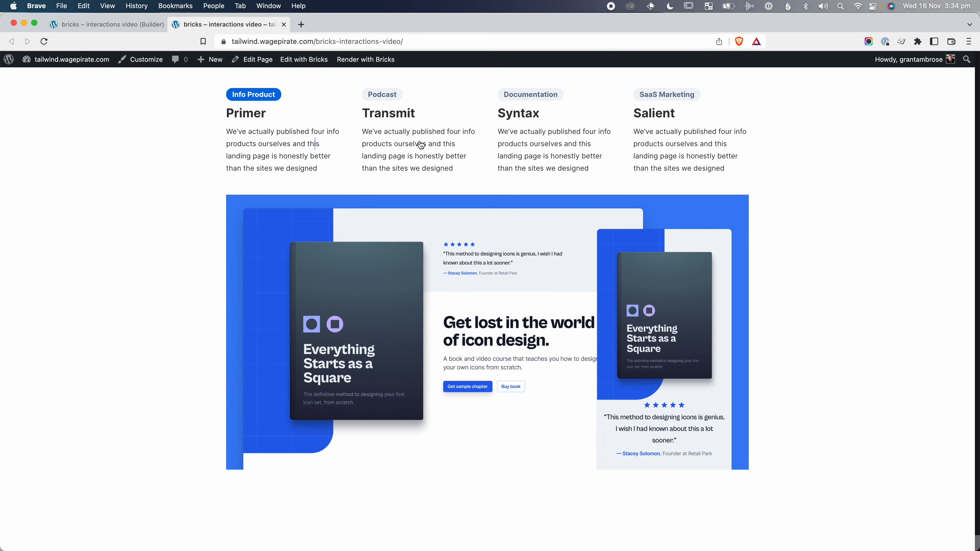
click(546, 140)
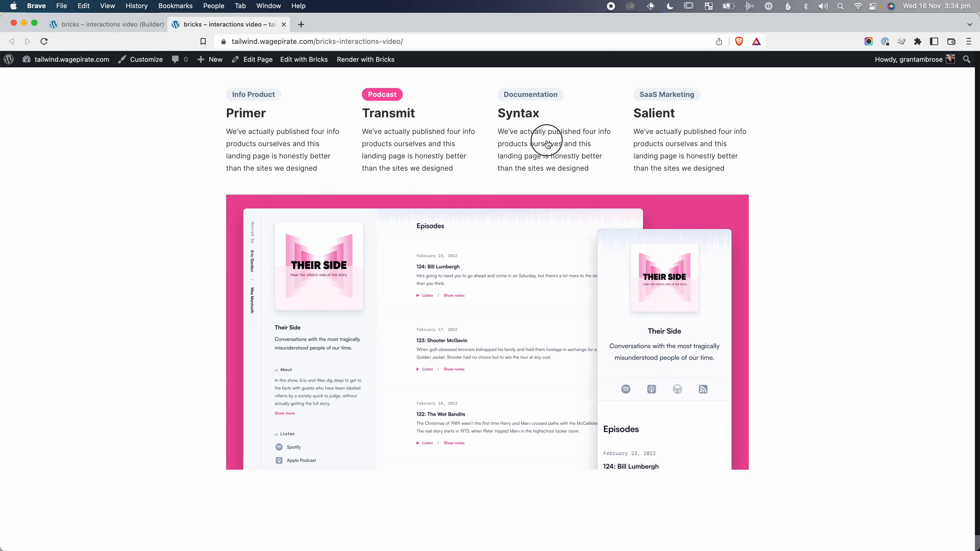
click(652, 139)
click(390, 139)
drag(285, 136, 282, 138)
click(389, 145)
click(532, 144)
click(671, 143)
click(571, 154)
click(413, 145)
Preview the tab layout in the builder at the smallest mobile breakpoint, and return to the desktop view
key(ctrl+shift+Tab)
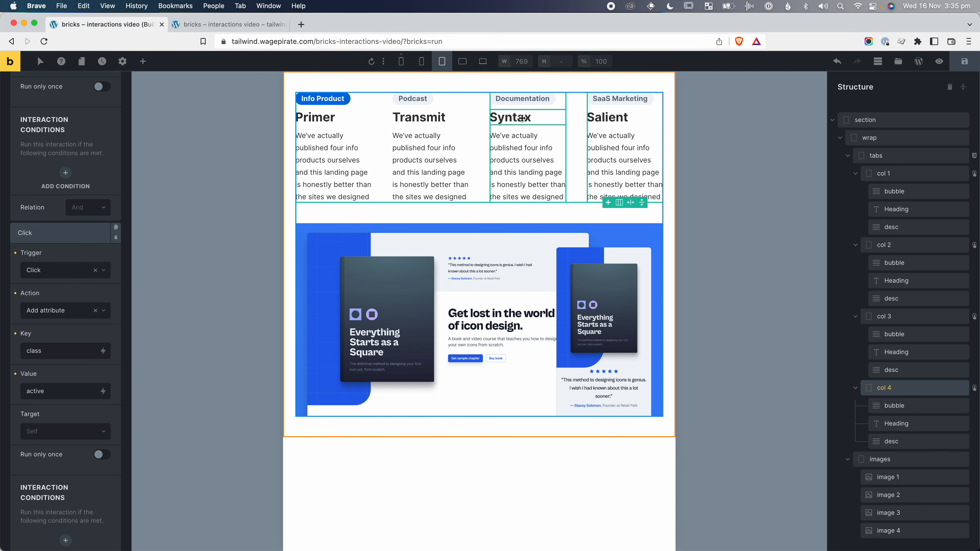
click(401, 64)
scroll(426, 383, down, 3)
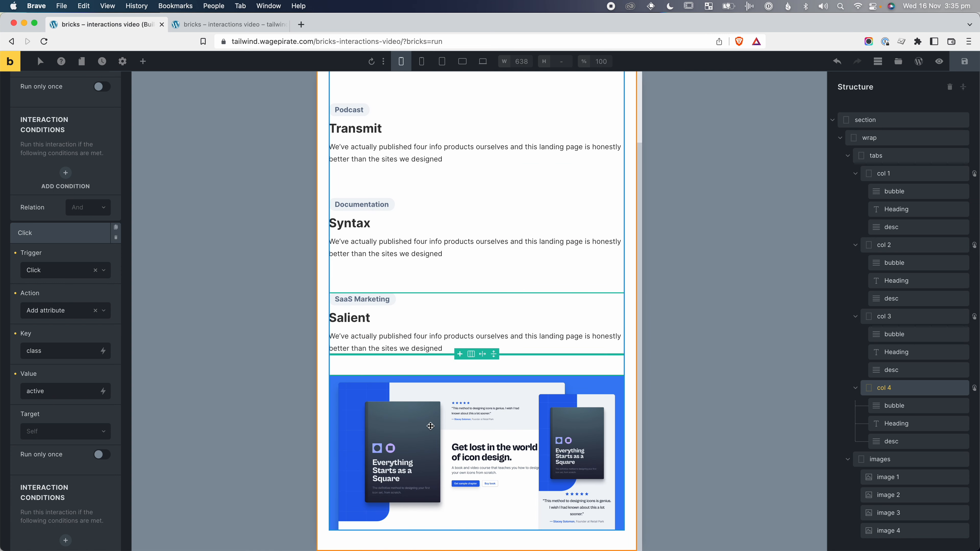
click(483, 61)
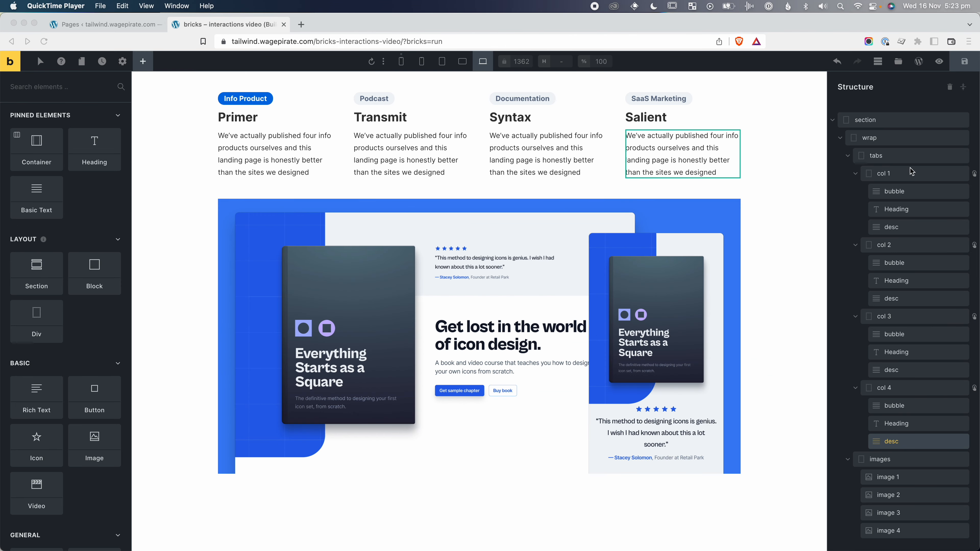
Add an Image element to col 1 and fill it with preview.png from the media library
click(911, 172)
click(911, 172)
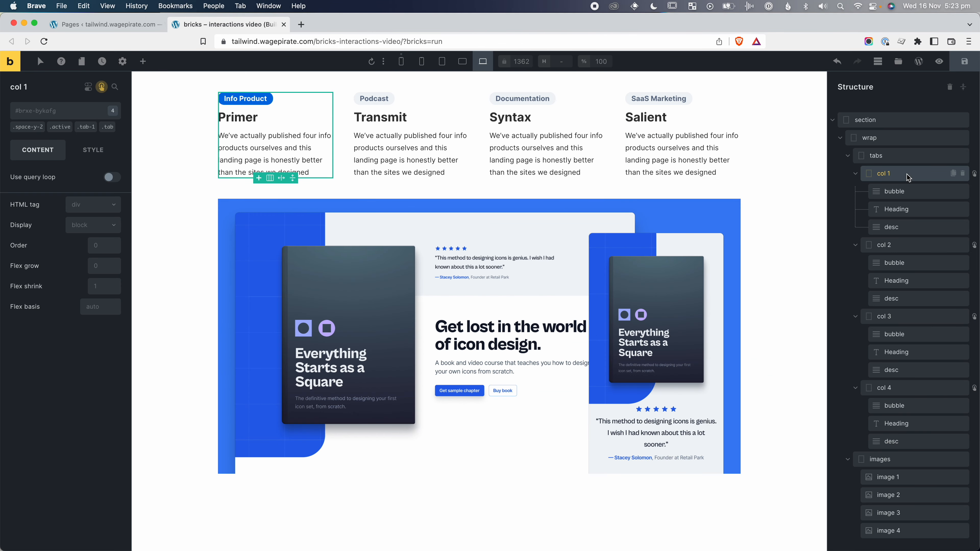
click(143, 62)
click(50, 88)
text(imag)
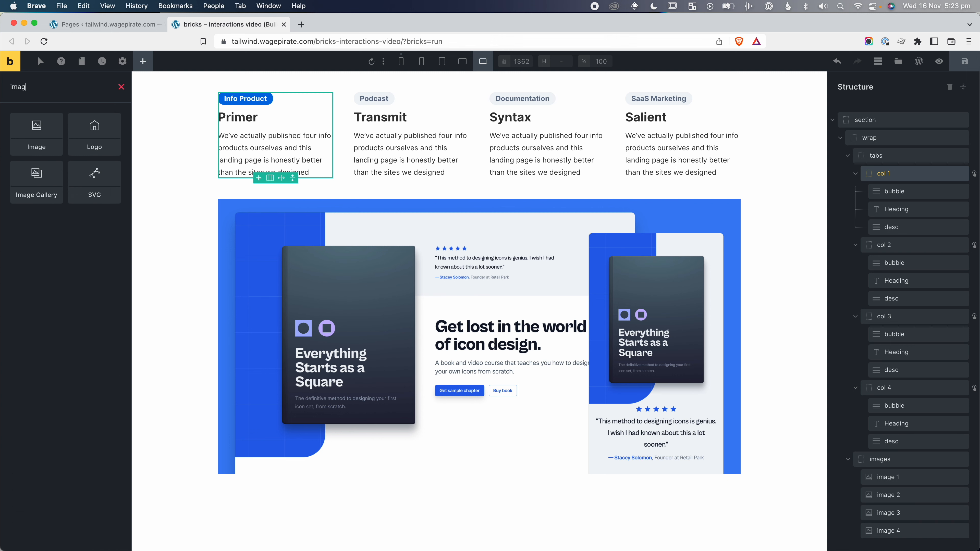
click(54, 148)
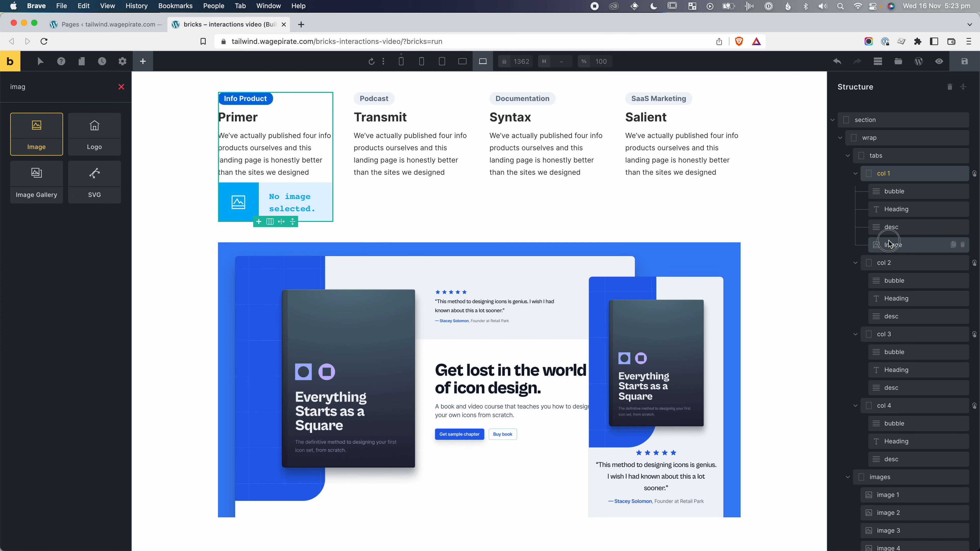
click(73, 181)
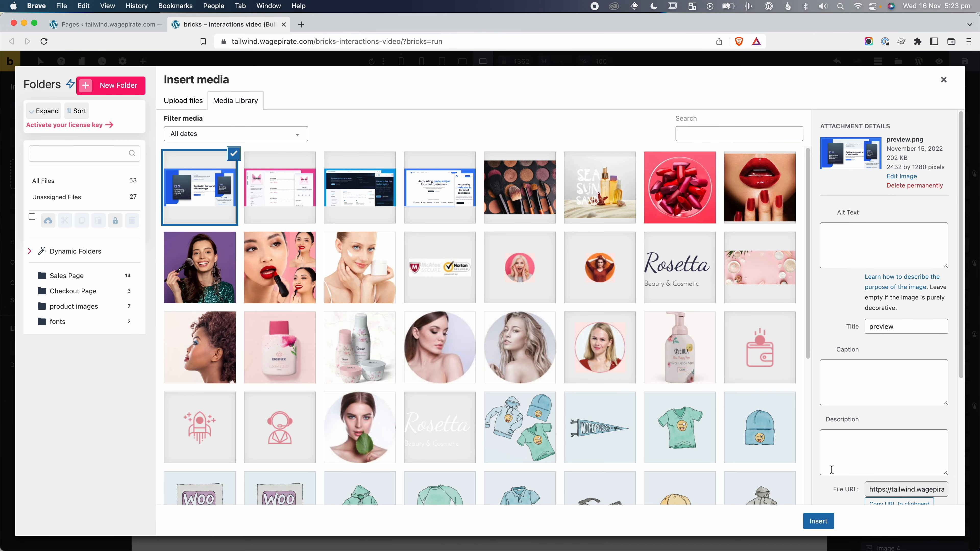
click(817, 521)
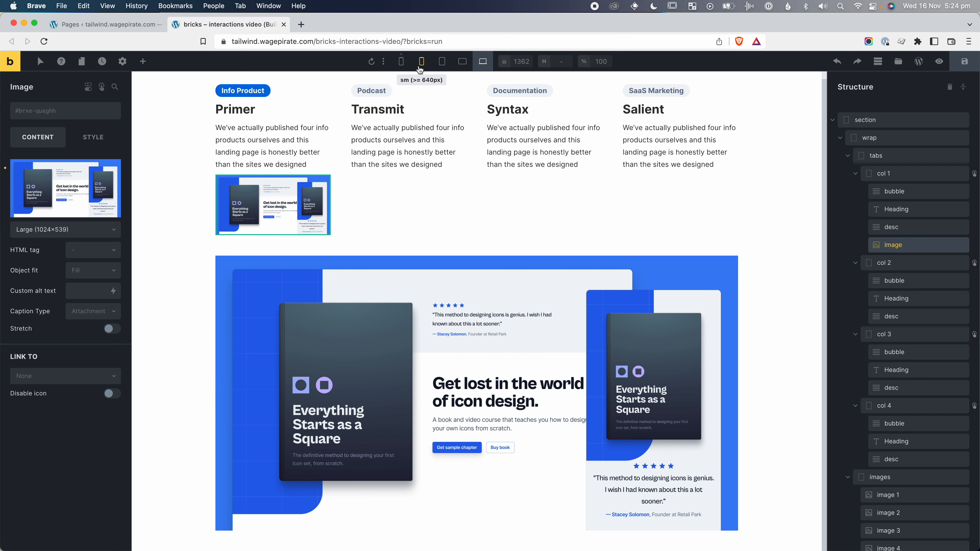
Add the class md:hidden to col 1's image and check it at the smallest and md breakpoints
click(407, 62)
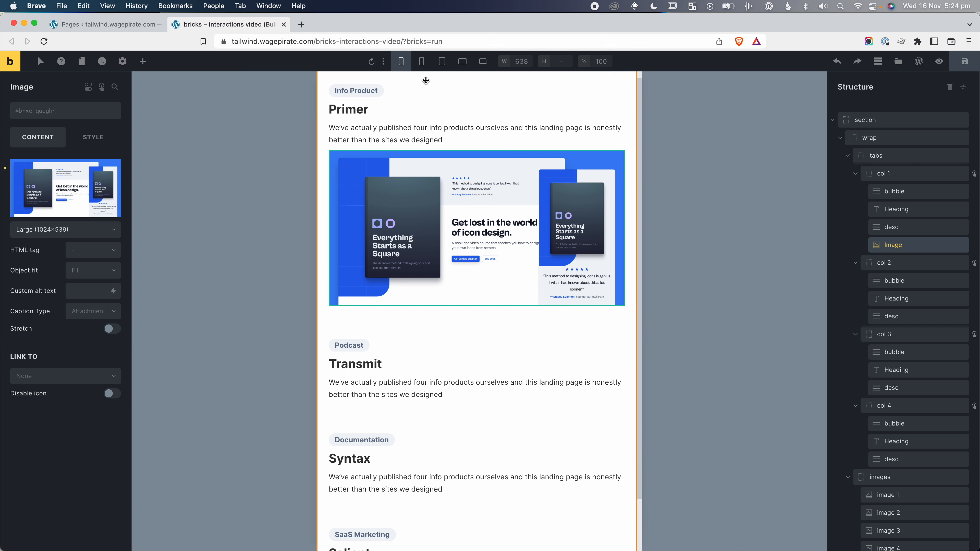
click(421, 62)
click(440, 63)
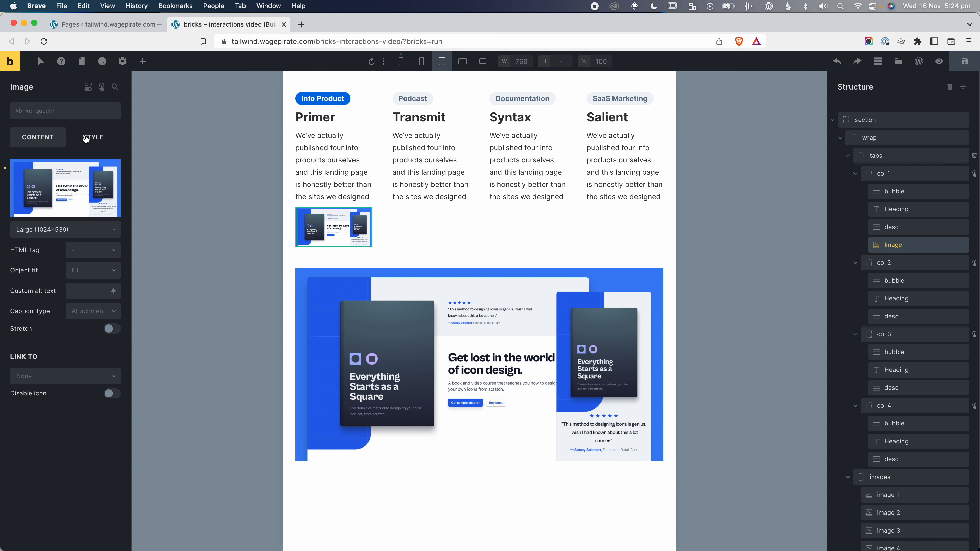
click(48, 113)
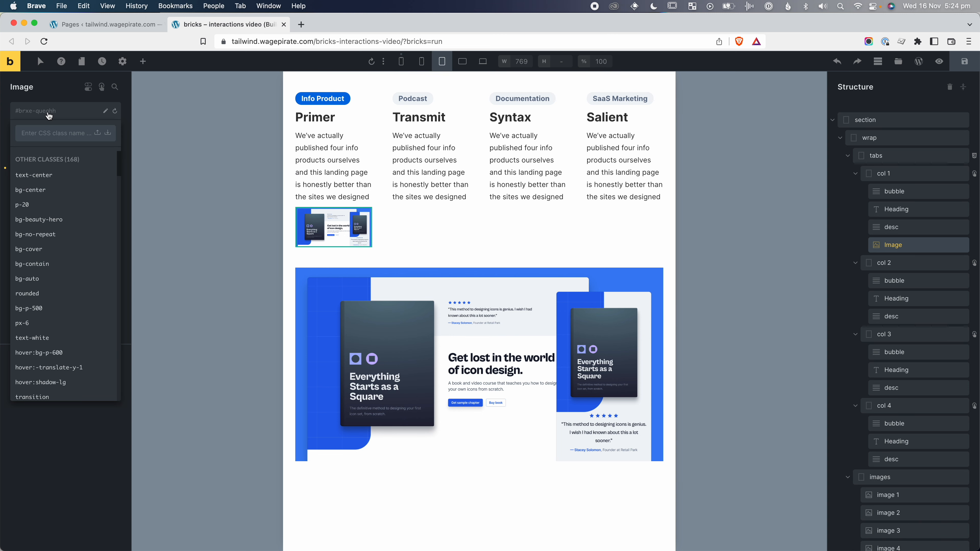
text(md:)
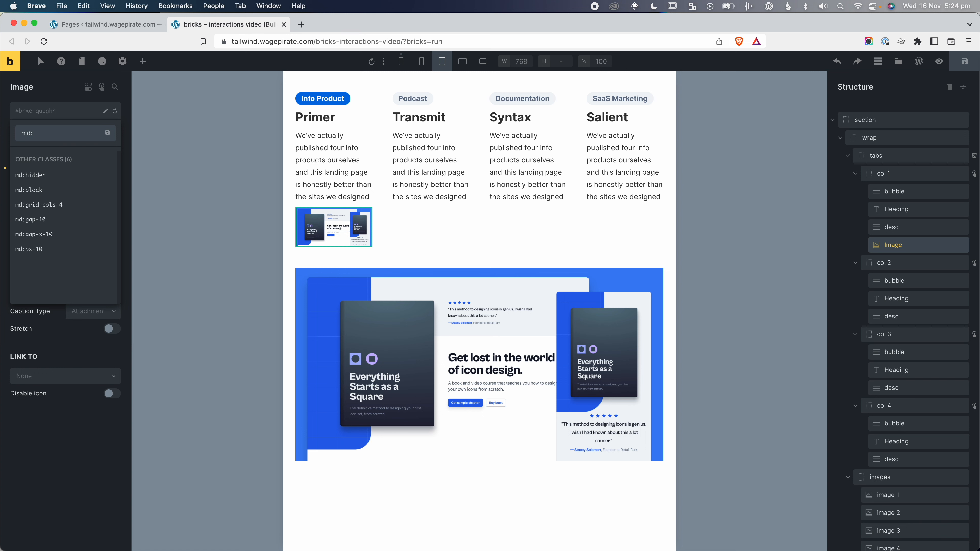
text(hidden)
key(Return)
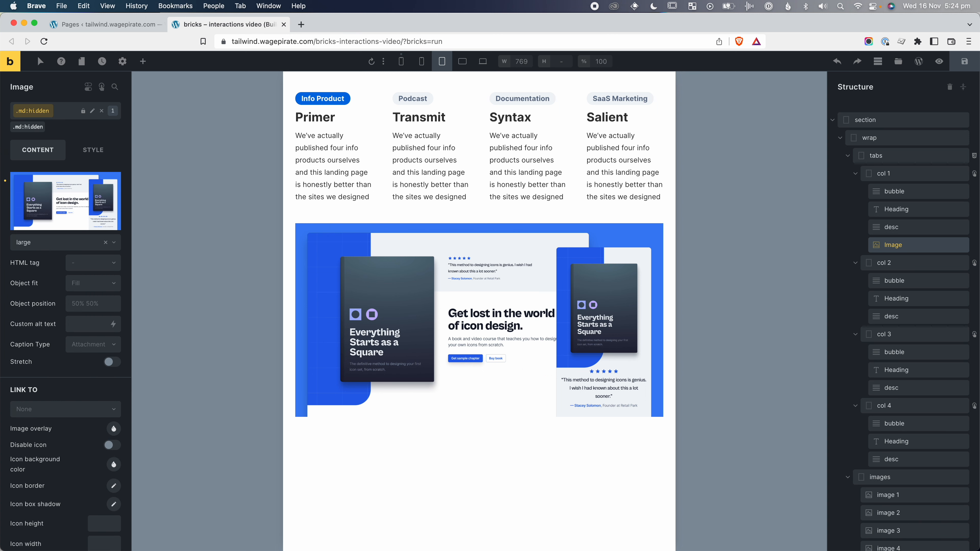
click(402, 61)
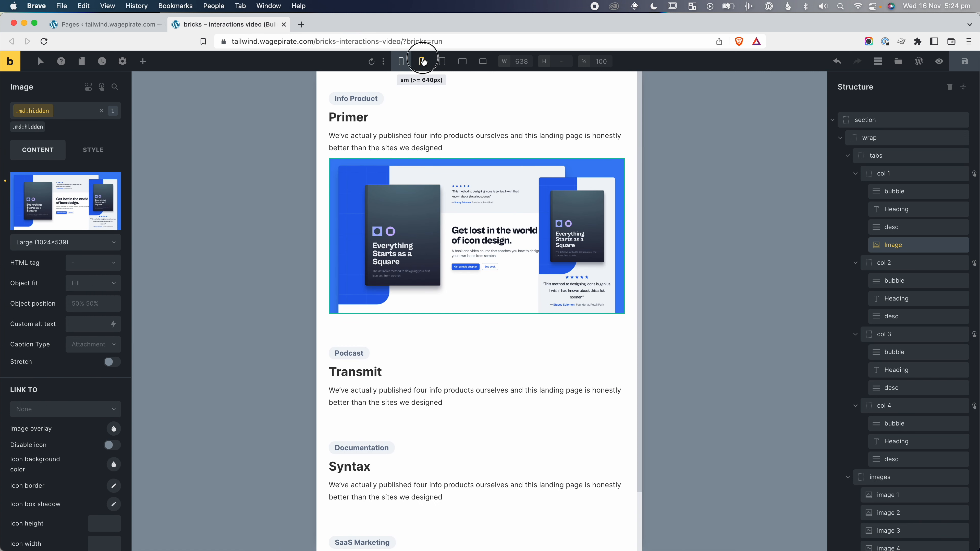
click(442, 61)
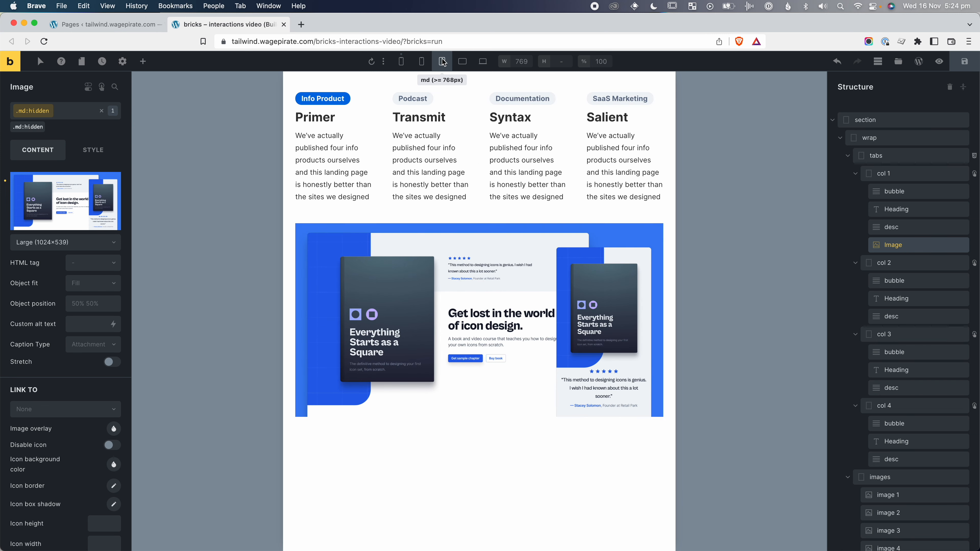
Duplicate col 1's image, move the copy below the description in col 2, and replace its picture with preview-1.png
right_click(898, 245)
click(897, 290)
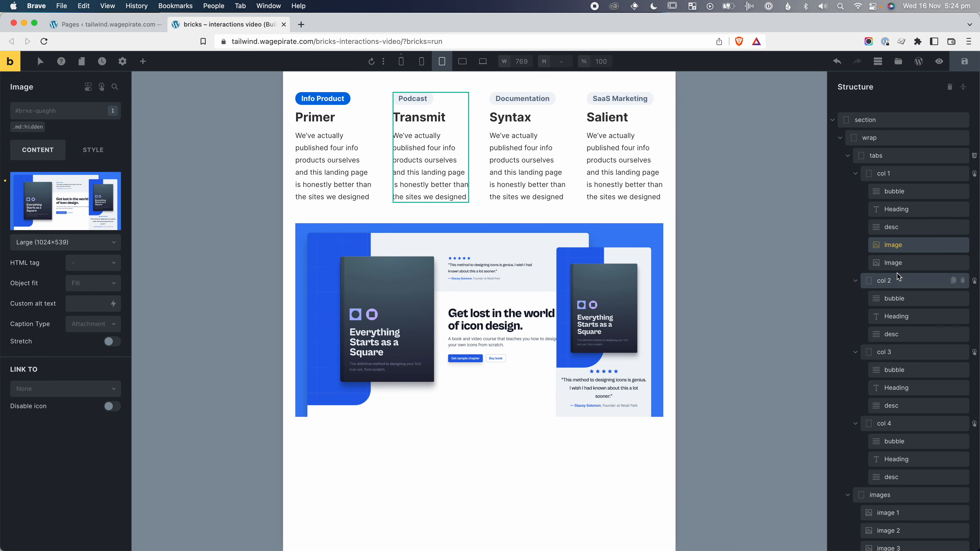
drag(893, 262, 908, 346)
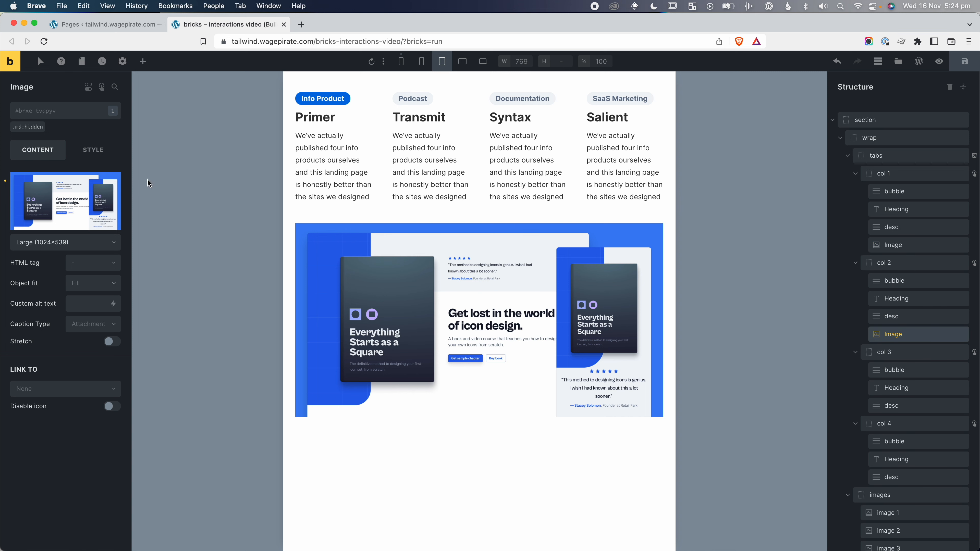
click(115, 199)
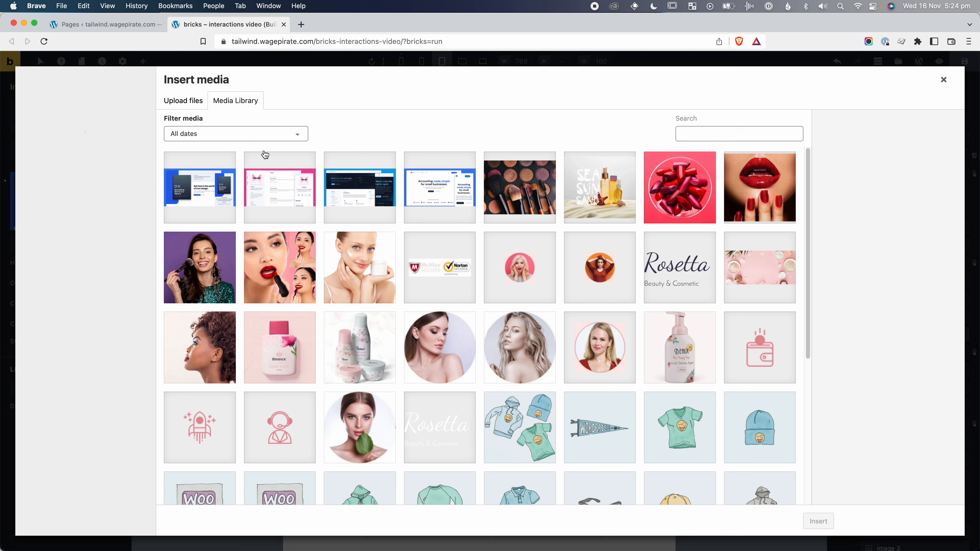
click(270, 166)
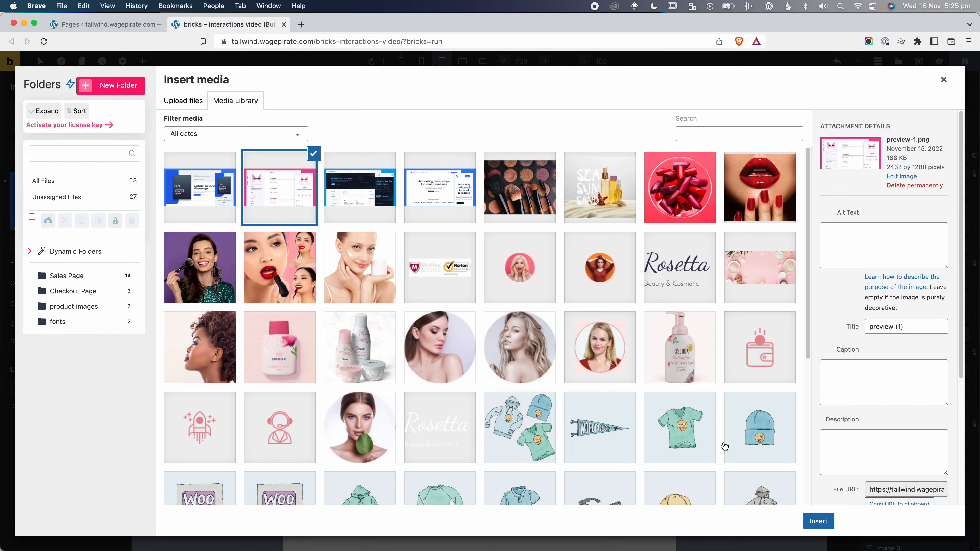
click(814, 521)
Duplicate col 2's image, move the copy below the description in col 3, and replace its picture with preview-2.png
right_click(924, 334)
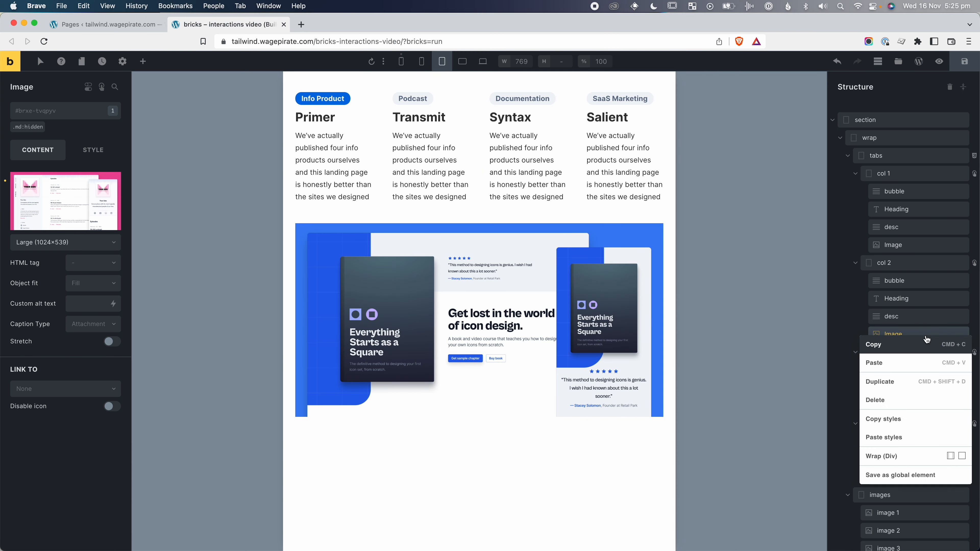
click(910, 380)
drag(911, 351, 921, 387)
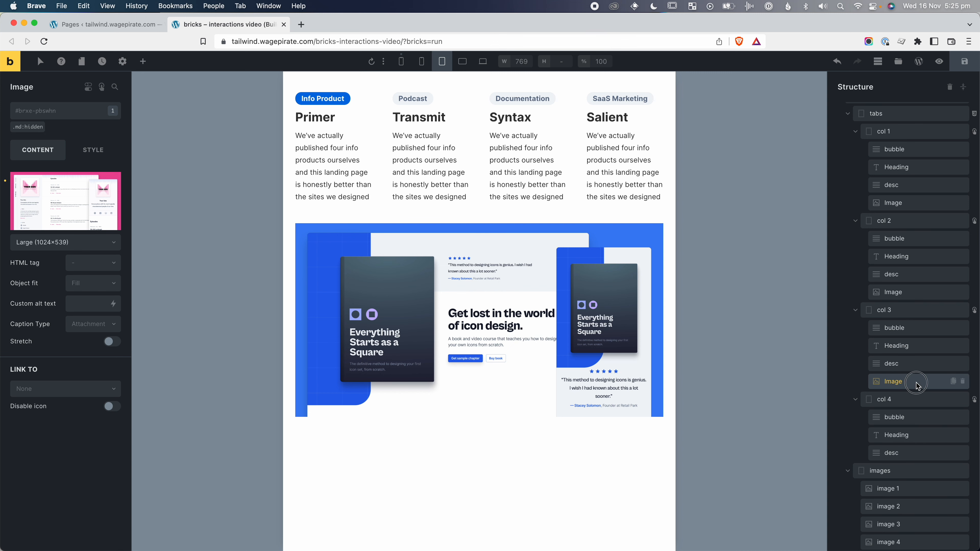
click(80, 211)
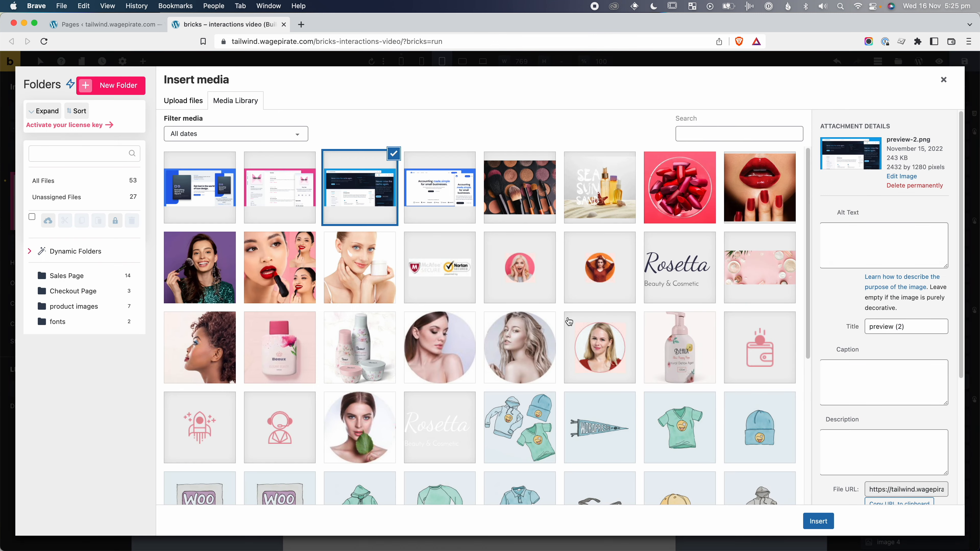
click(818, 521)
Duplicate col 3's image into col 4, replace its picture with preview (3), and return to the desktop view
right_click(908, 426)
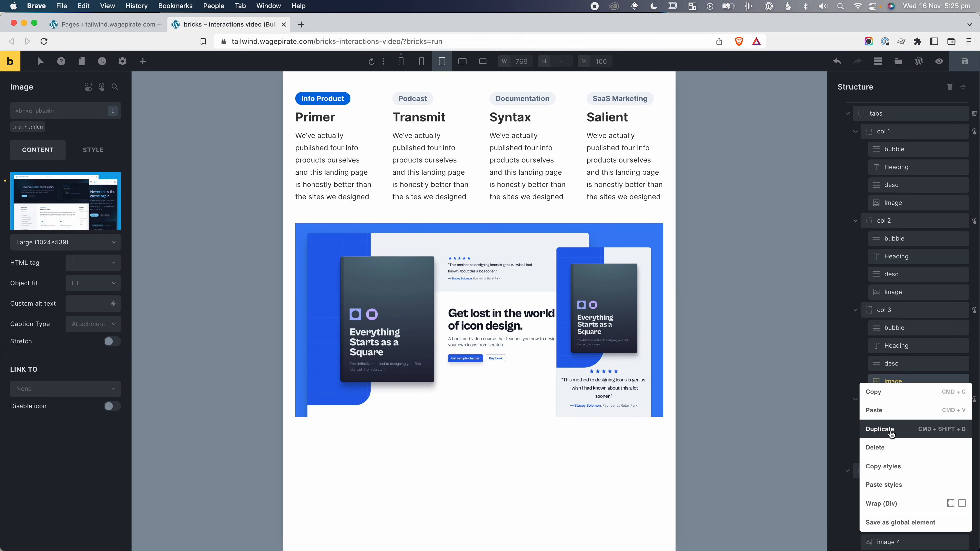
click(908, 428)
drag(903, 387, 918, 450)
click(70, 201)
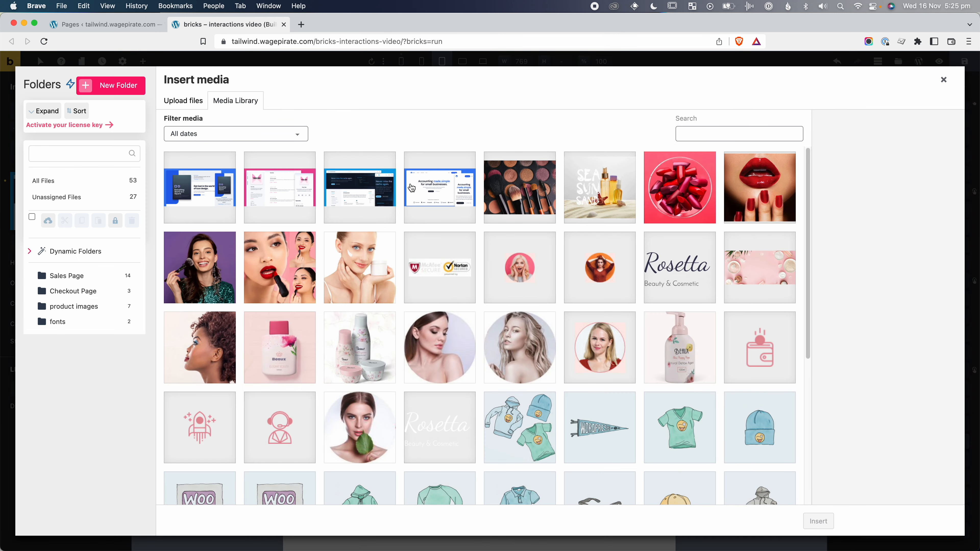
click(411, 188)
click(818, 521)
click(463, 61)
click(486, 62)
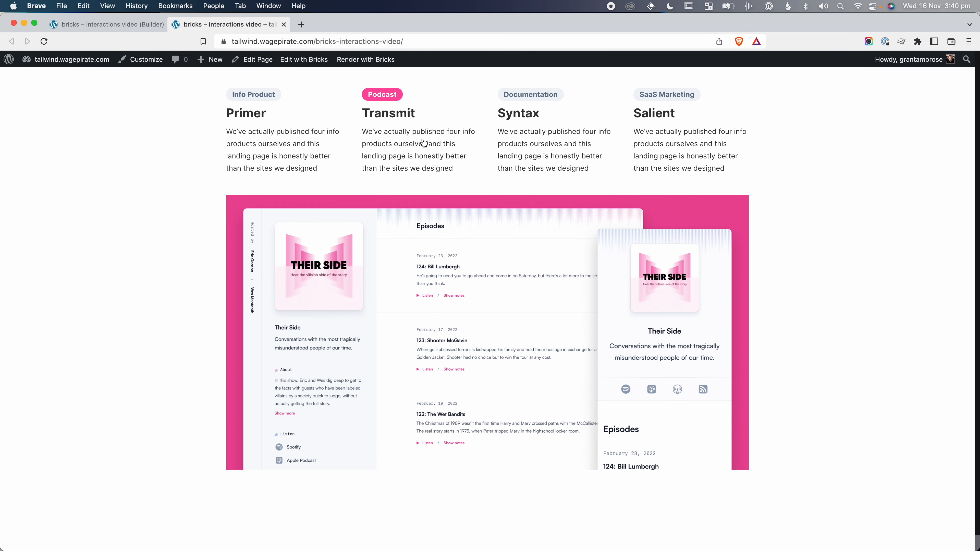
Test the Documentation and SaaS Marketing tabs on the live page, and narrow the browser window to mobile width
click(537, 135)
click(705, 142)
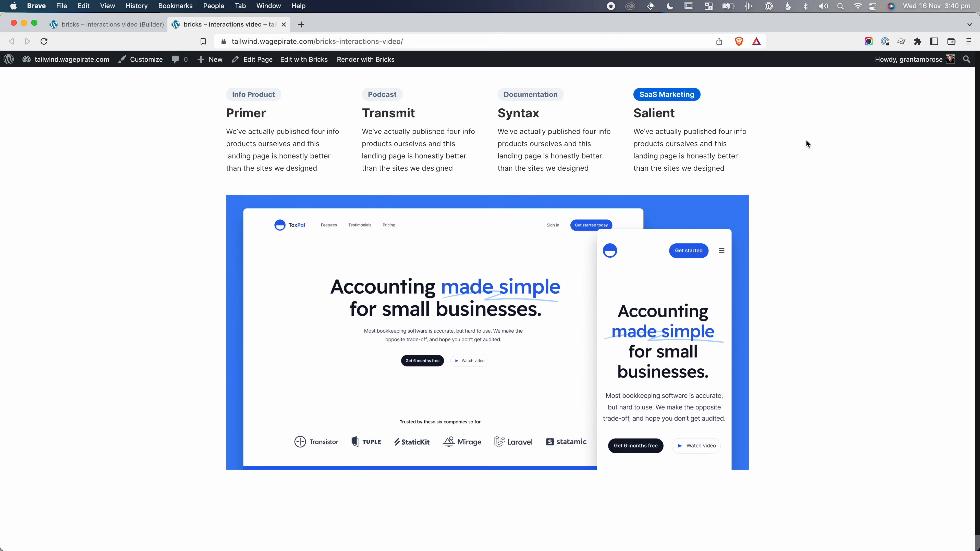
drag(974, 145, 253, 170)
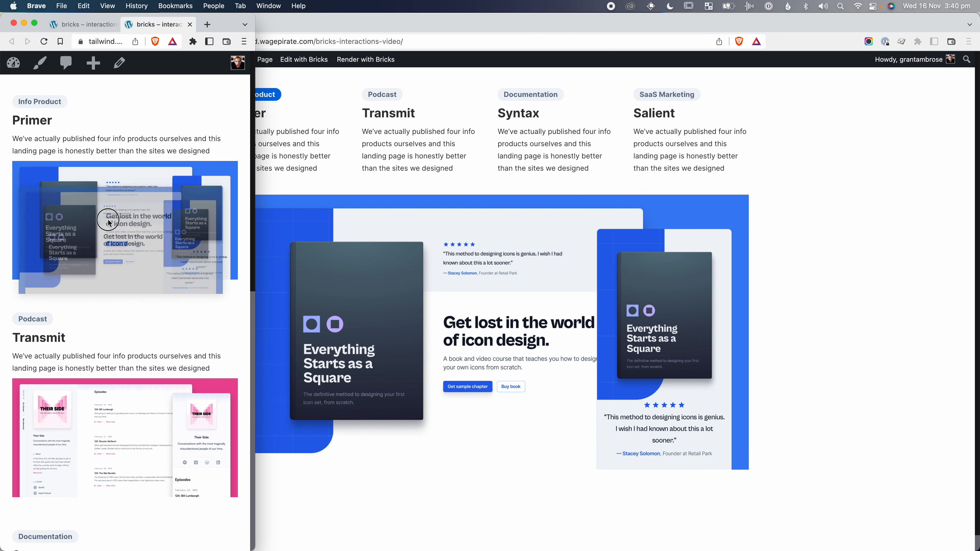
click(257, 159)
drag(256, 159, 253, 181)
Review the stacked tabs and images down to the end of the mobile layout, and restore the window's full width
scroll(977, 201, up, 1)
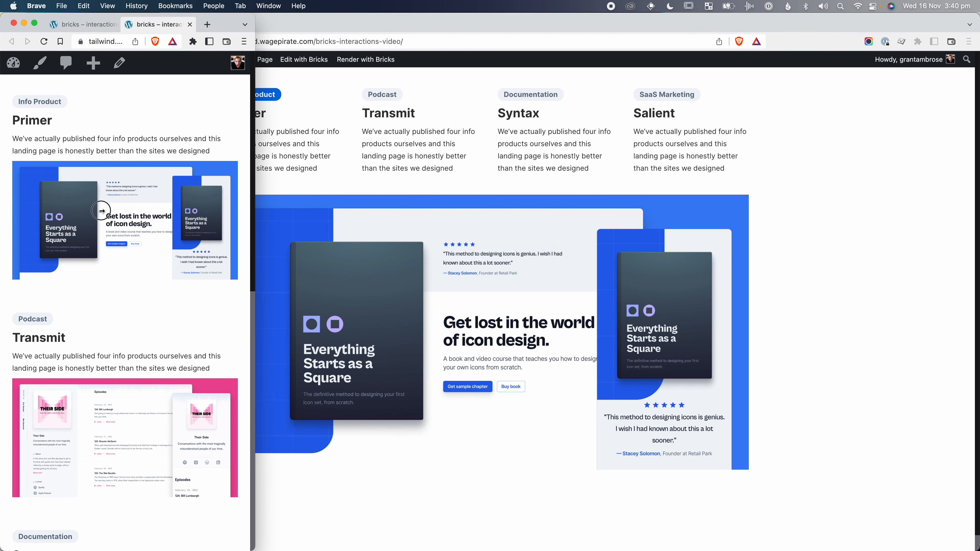
scroll(102, 176, down, 5)
scroll(119, 248, down, 12)
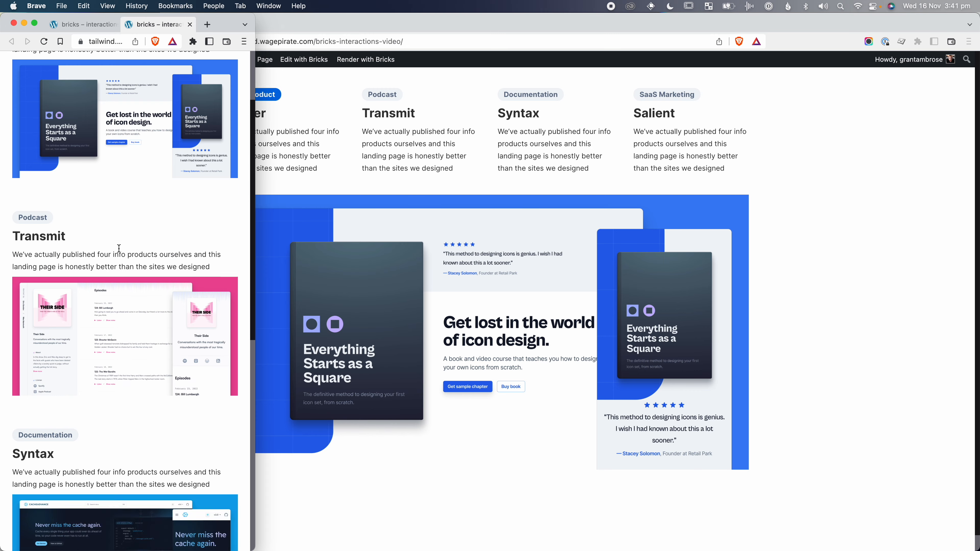
drag(133, 509, 112, 429)
drag(135, 469, 140, 372)
drag(140, 497, 138, 421)
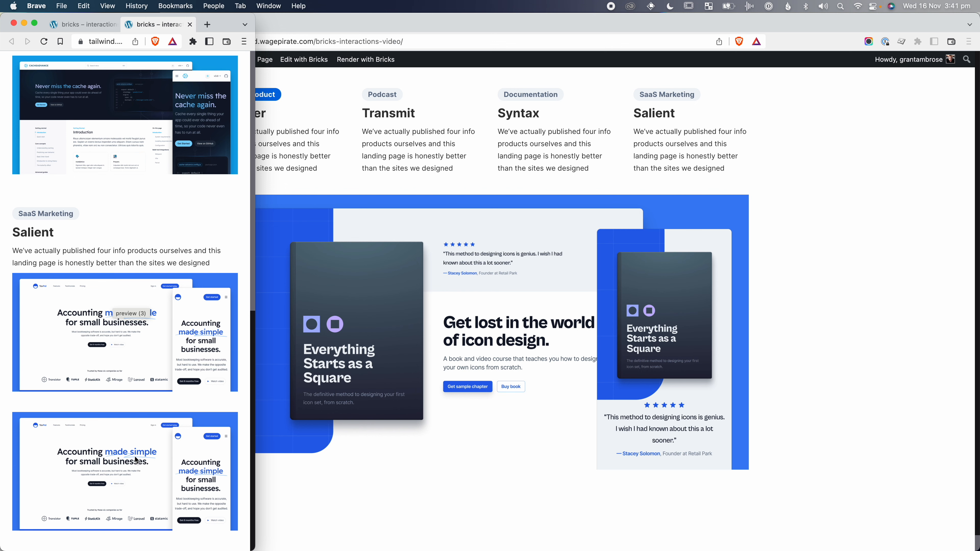
drag(135, 457, 130, 459)
double_click(223, 29)
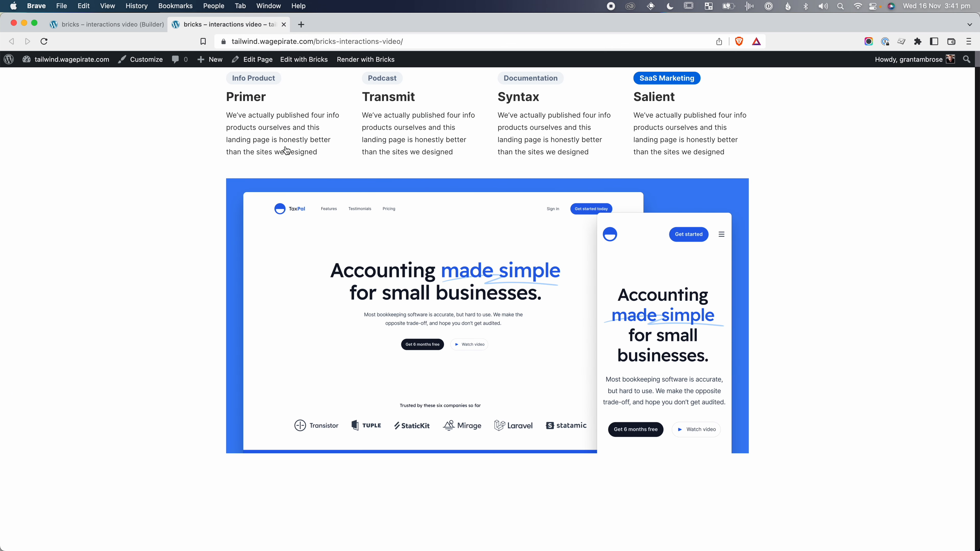
In the builder, add the class hidden to the images container and check it at the smallest and md breakpoints
click(124, 24)
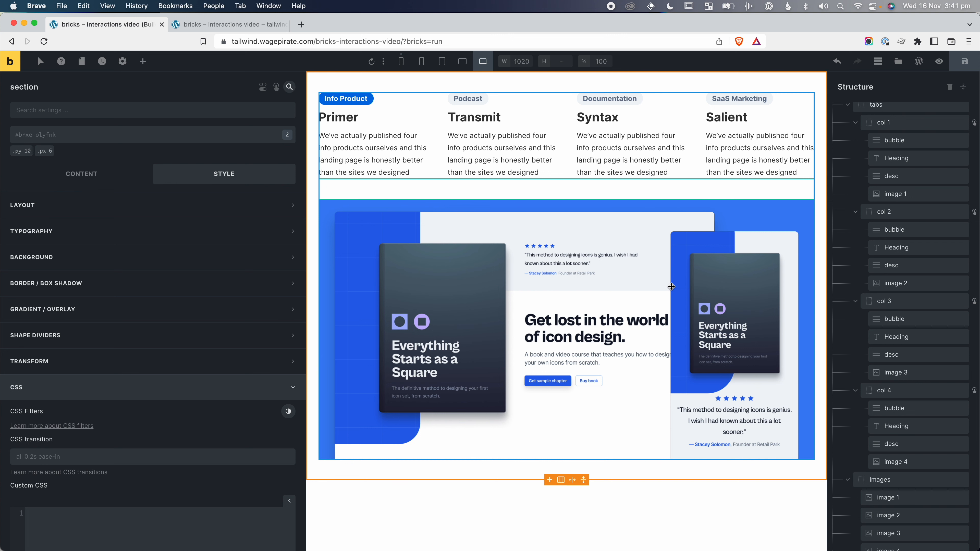
click(401, 61)
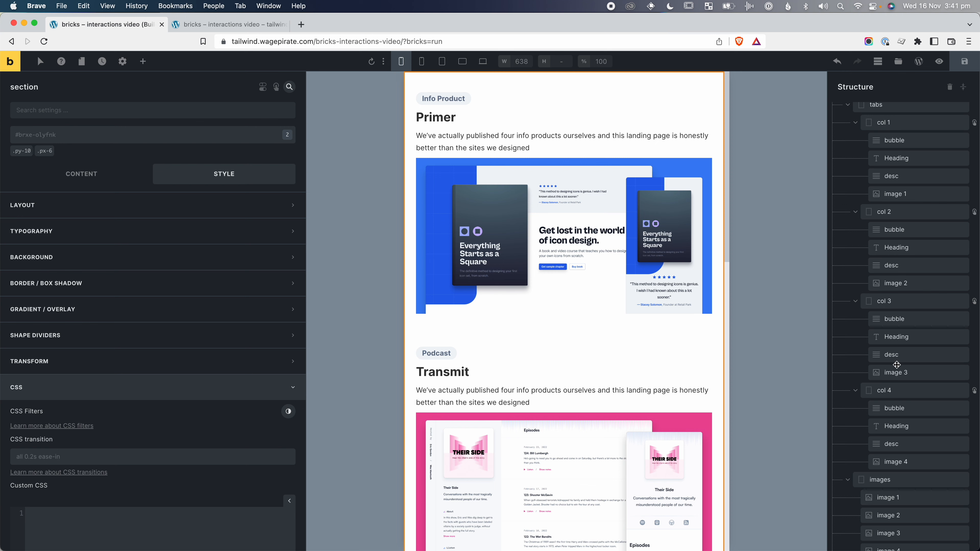
scroll(899, 405, down, 1)
click(887, 460)
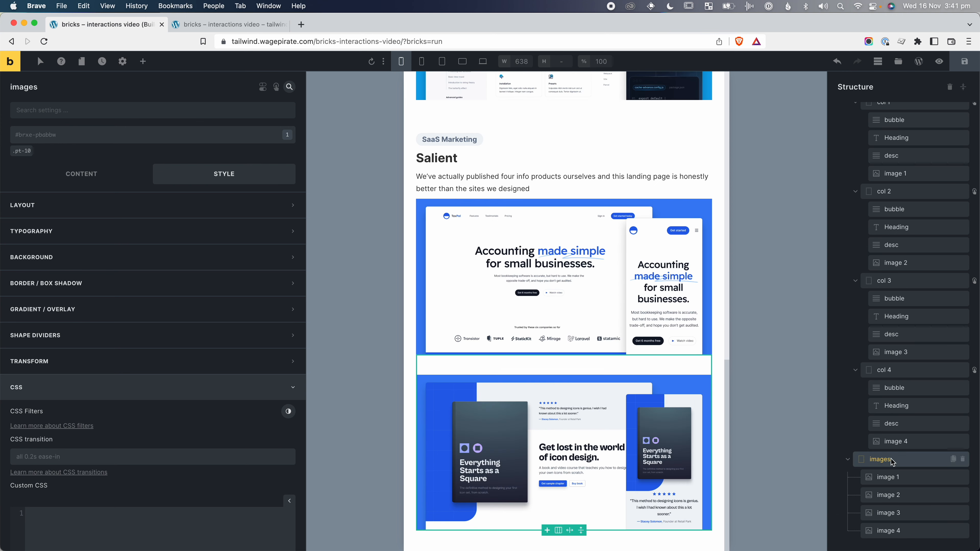
click(171, 135)
text(hidden)
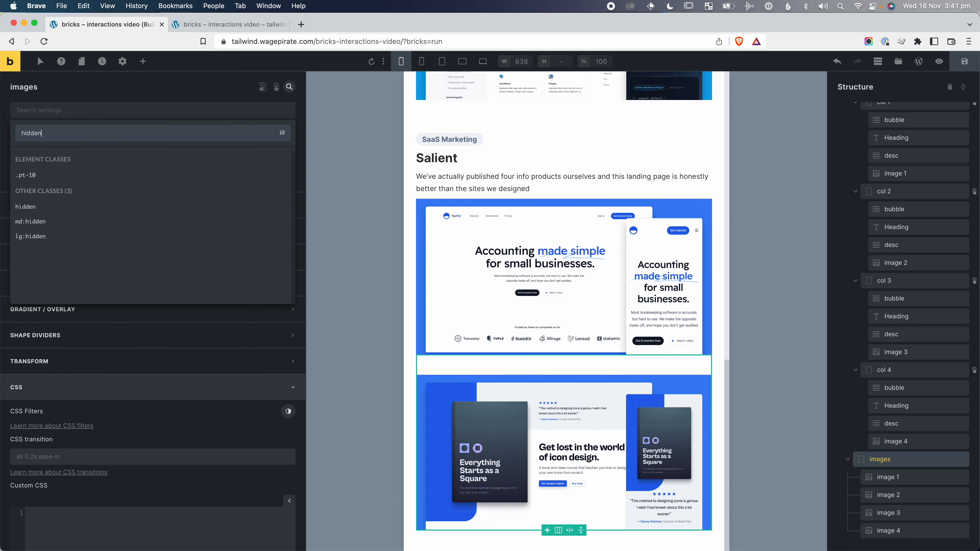
key(Return)
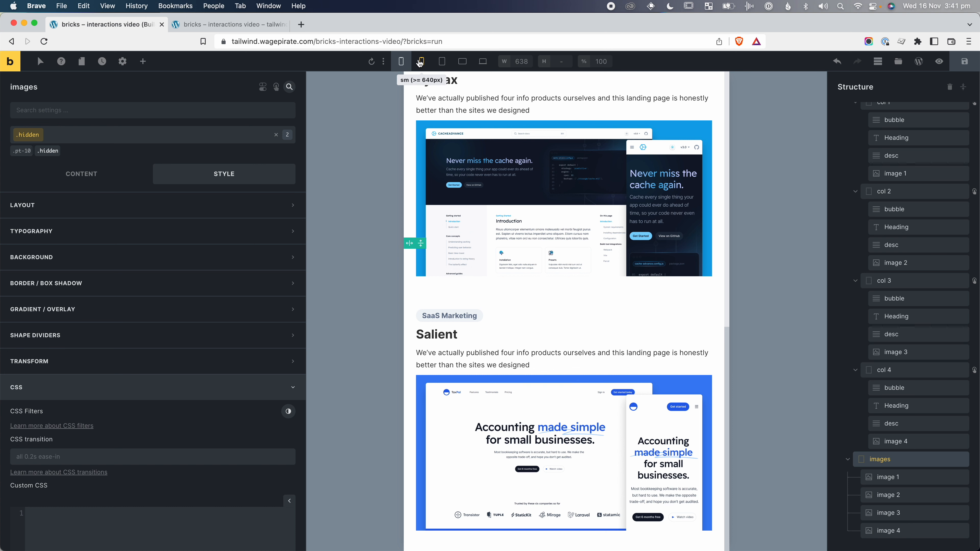
click(422, 61)
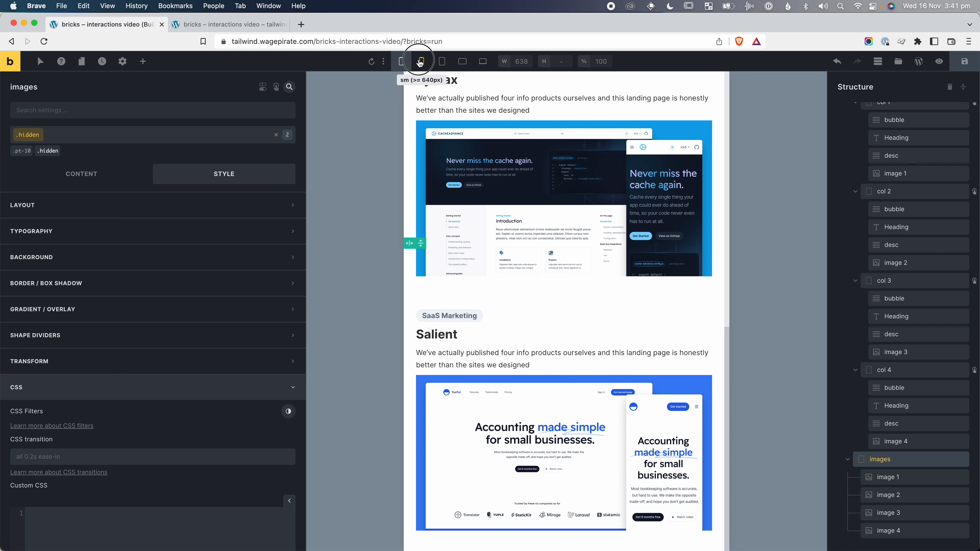
click(442, 61)
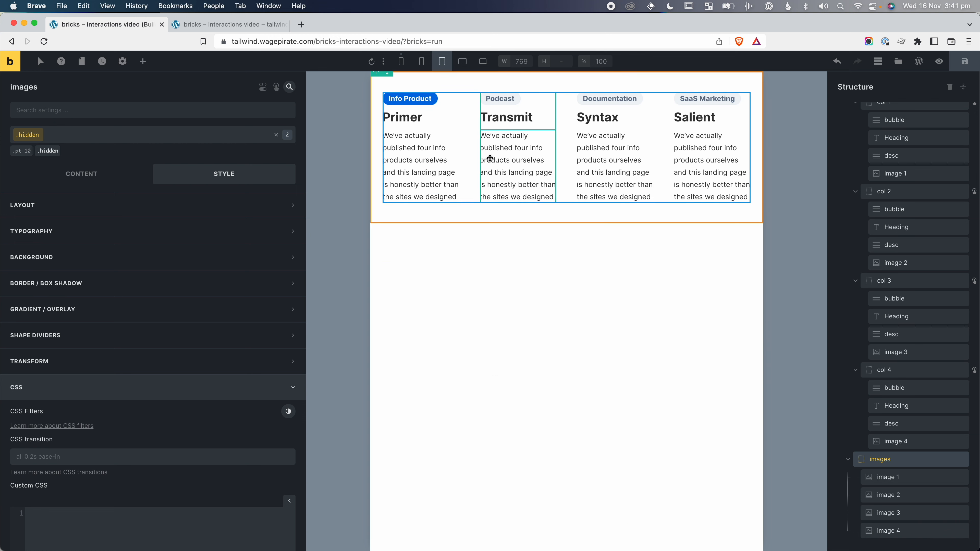
Add the class md:block to the images container and check the layout at the desktop breakpoint
click(181, 135)
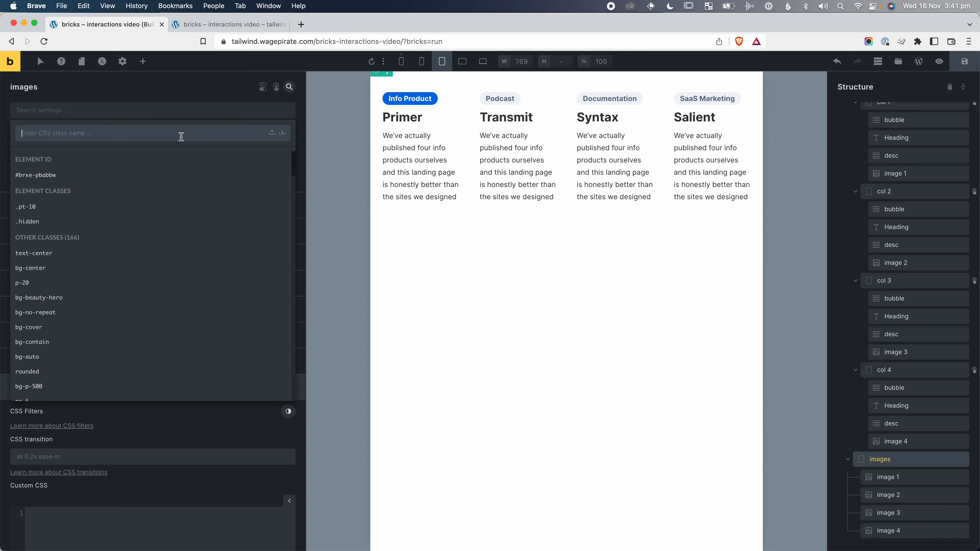
text(md:block)
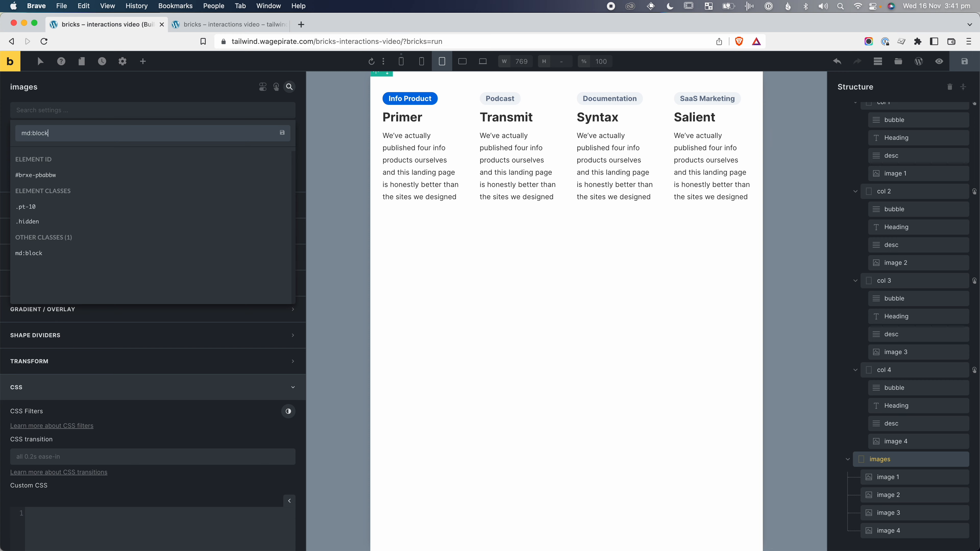
key(Return)
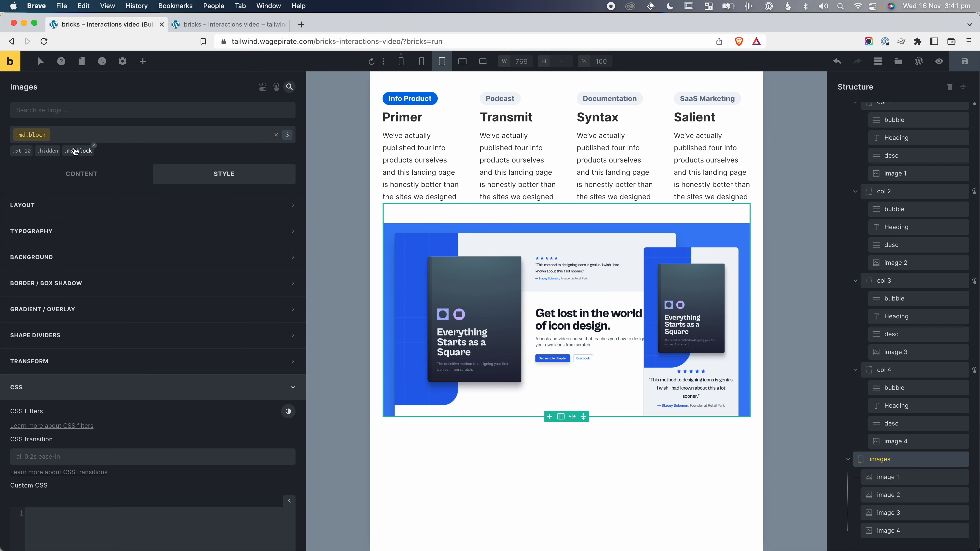
click(482, 61)
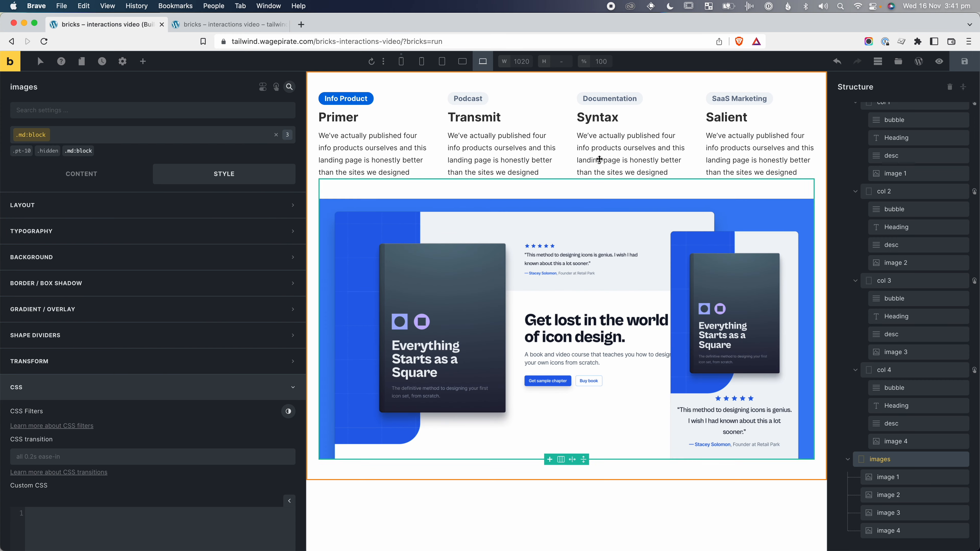
On the live page, test the image switching across the Podcast, Documentation and SaaS Marketing tabs, ending on Info Product
click(231, 24)
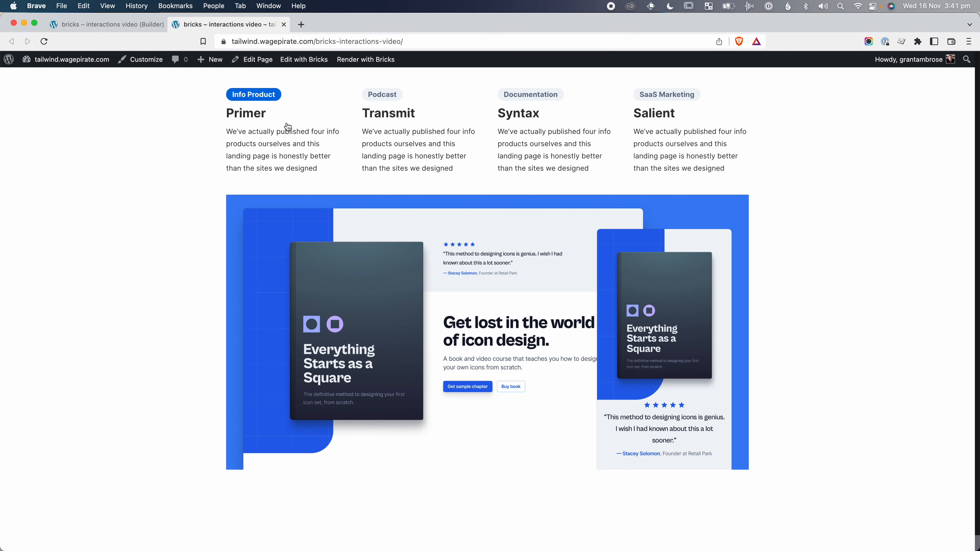
click(388, 131)
click(542, 134)
click(688, 137)
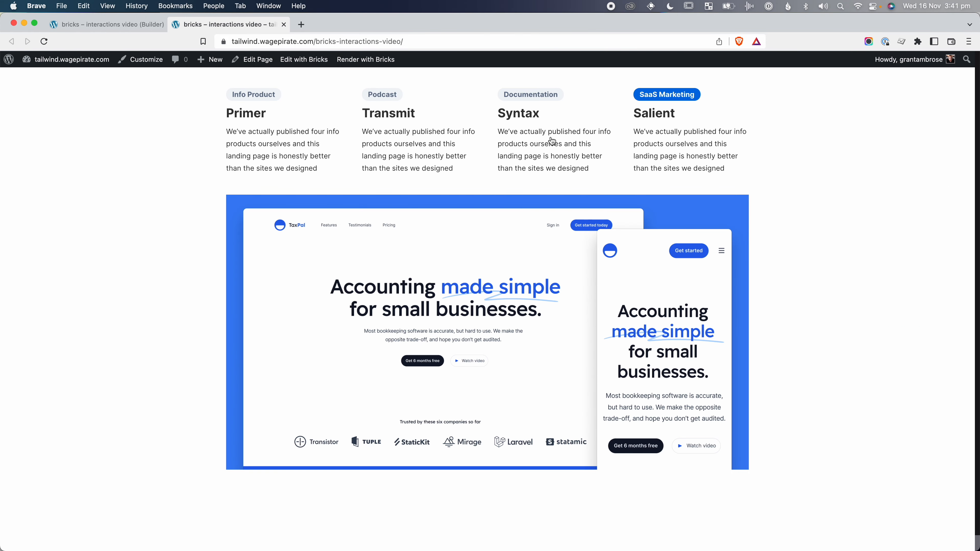
click(550, 140)
click(416, 128)
click(515, 130)
click(643, 149)
click(559, 150)
click(250, 135)
Narrow the browser window to mobile width, review the stacked tabs with their images, and restore the full width
drag(976, 149, 253, 152)
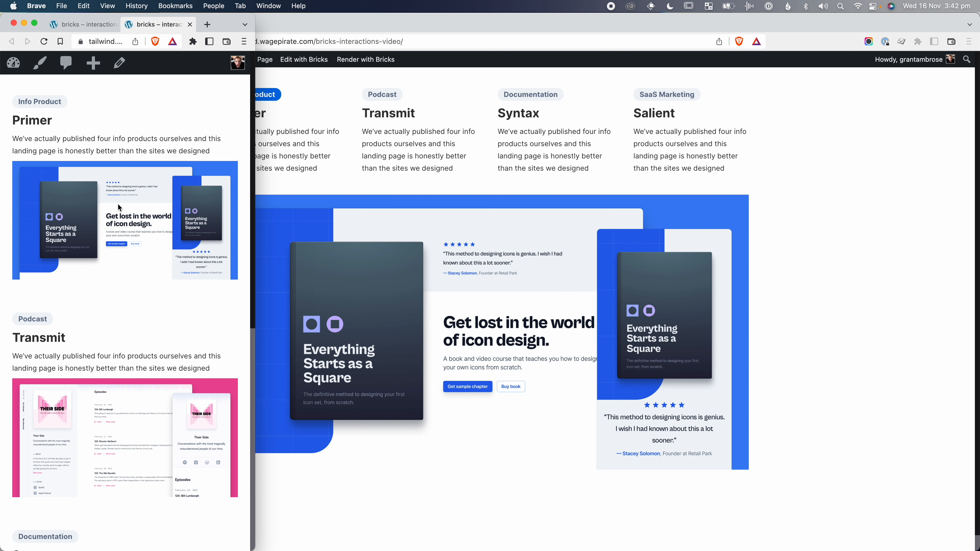
scroll(130, 253, down, 10)
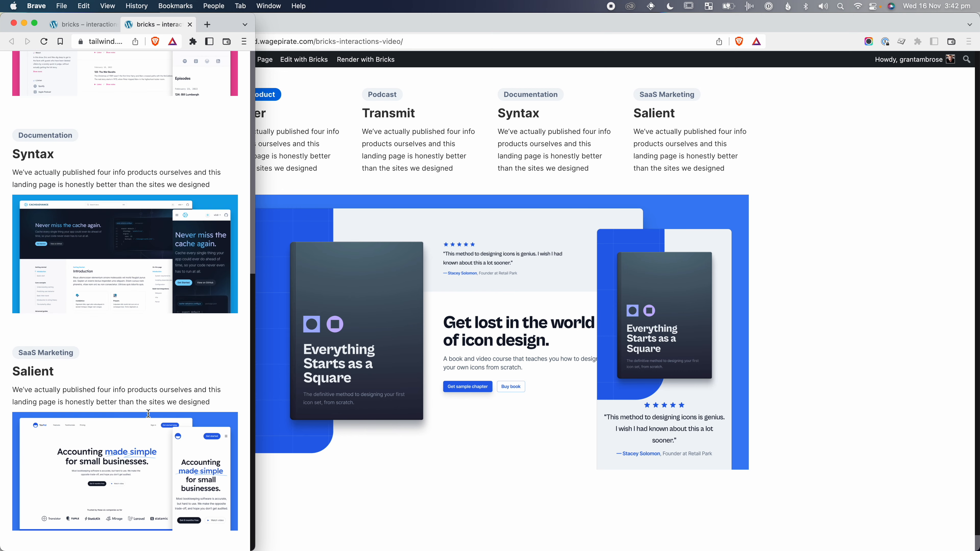
scroll(114, 497, up, 10)
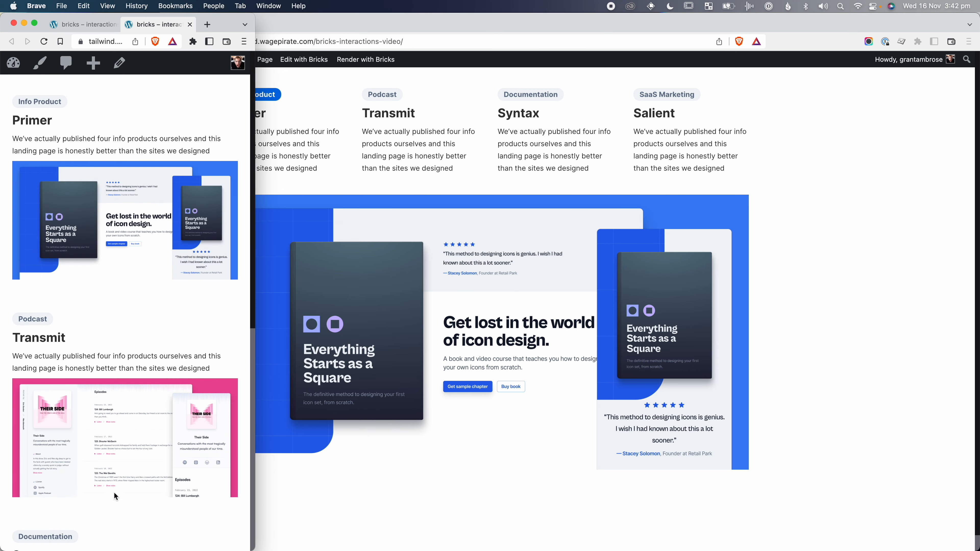
scroll(92, 285, down, 5)
drag(255, 54, 973, 56)
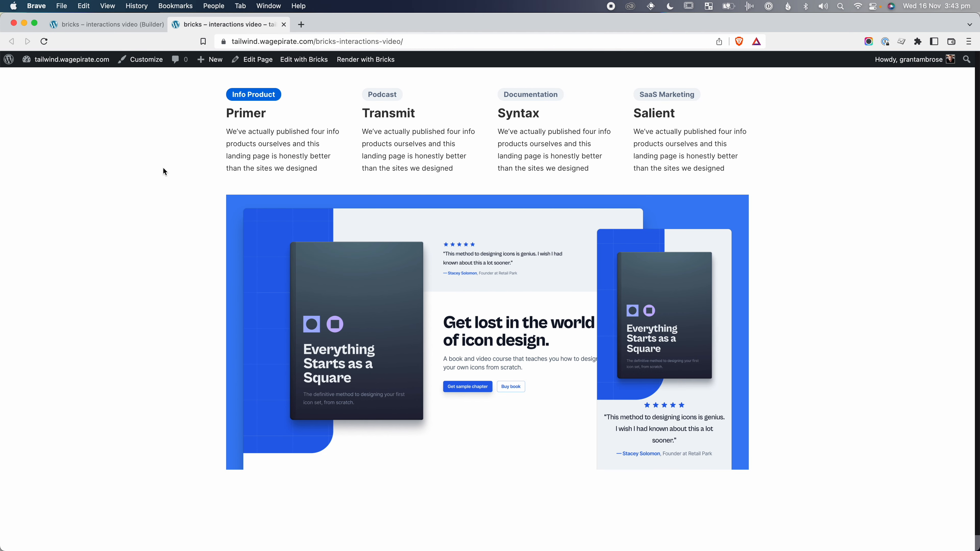